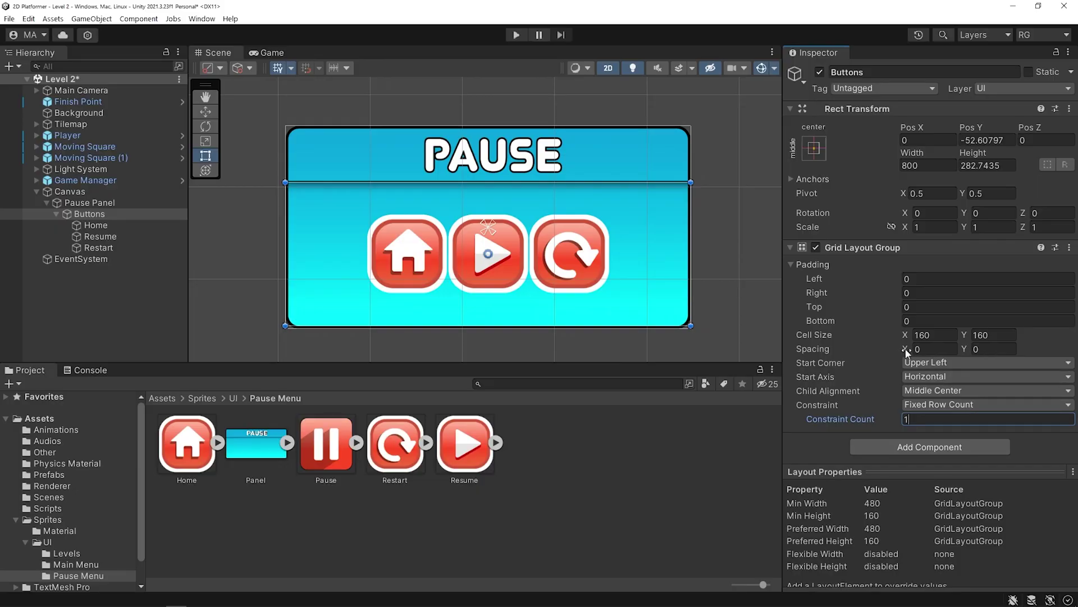
Widen the buttons' Spacing X to about 28, then test the Home button in Play mode
left_click_drag(906, 352, 932, 350)
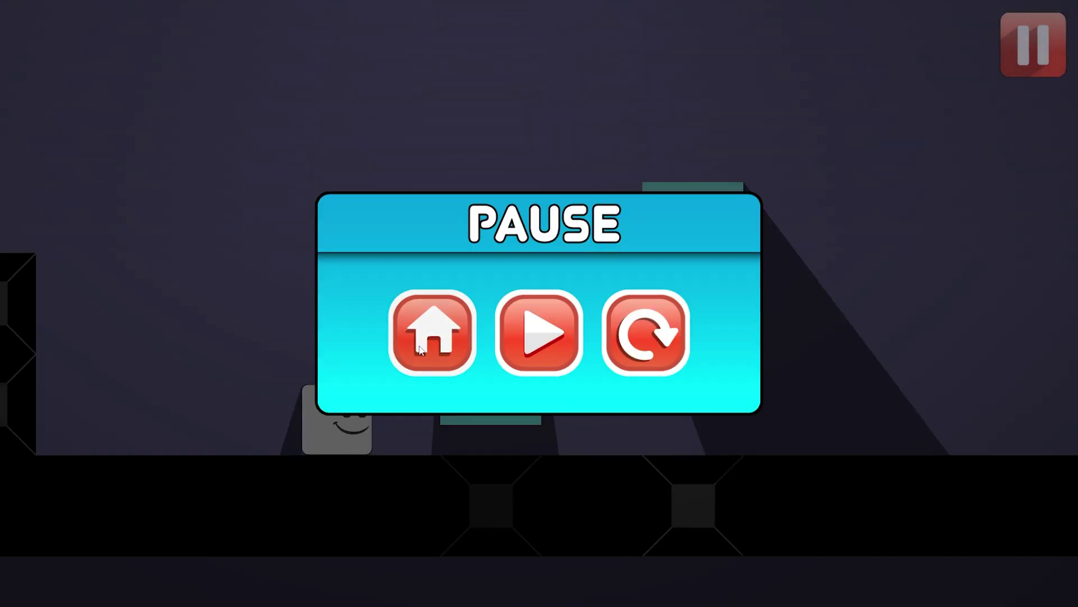
left_click(420, 349)
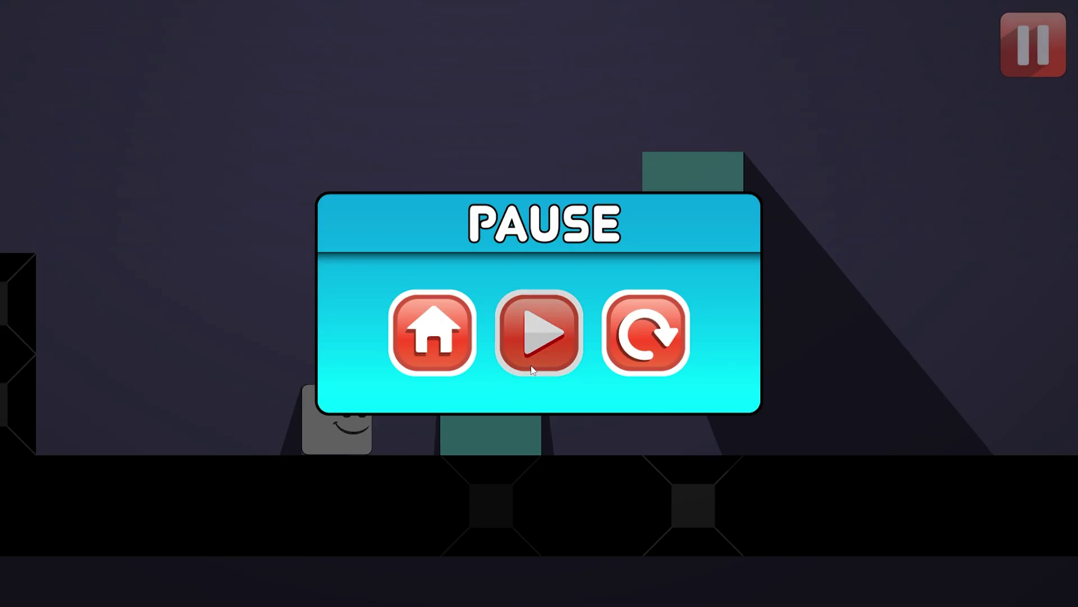
Test Resume, then pause again and test Restart on the level
left_click(557, 353)
left_click(1016, 72)
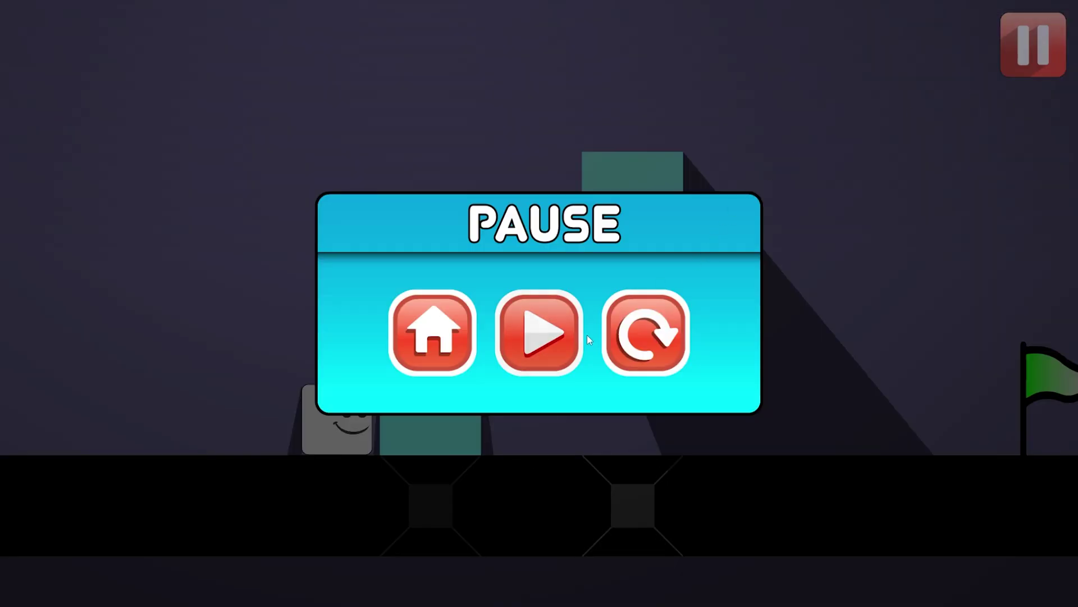
left_click(627, 337)
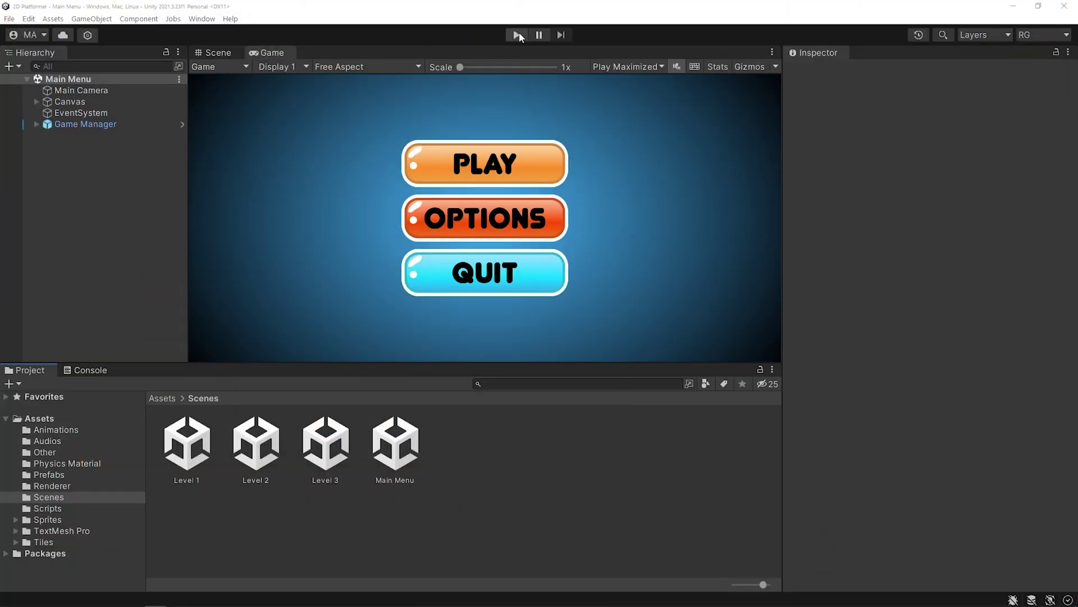
Run the game, check the Options panel, and load Level 2 from level selection
left_click(519, 34)
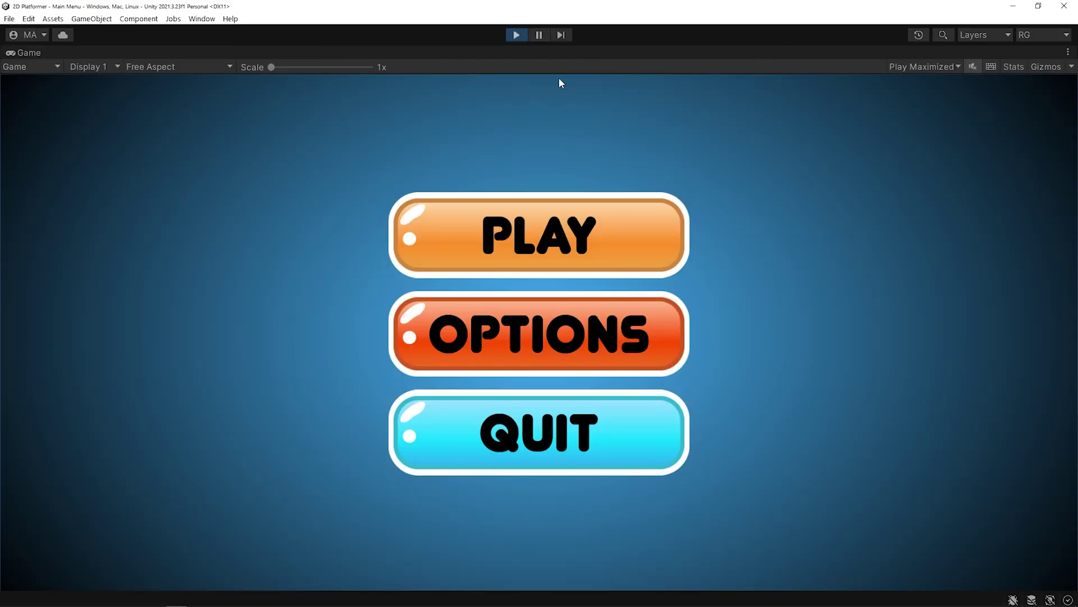
left_click(675, 347)
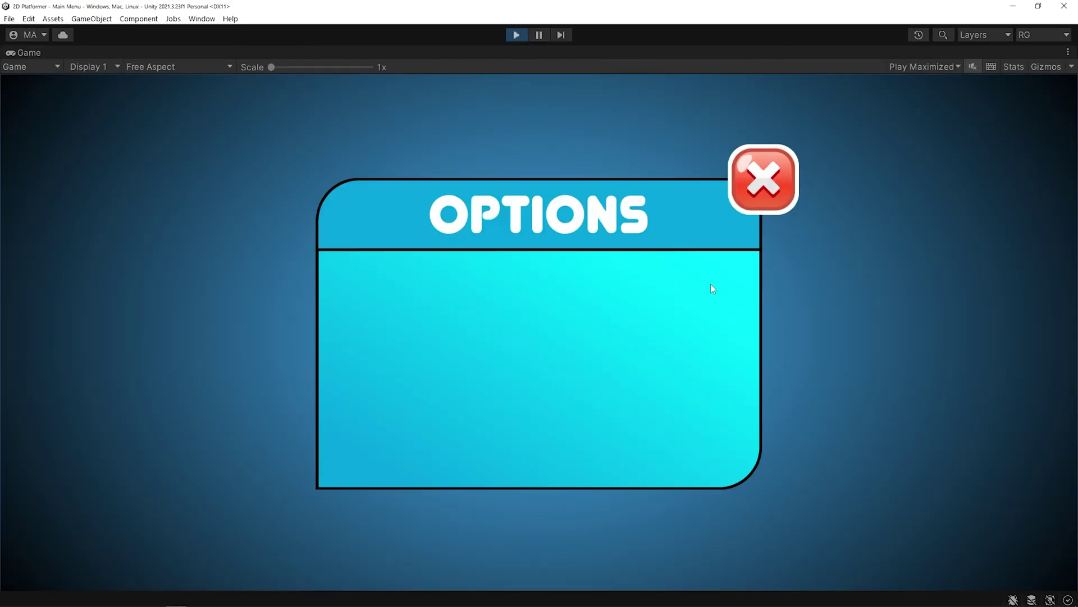
left_click(770, 201)
left_click(672, 224)
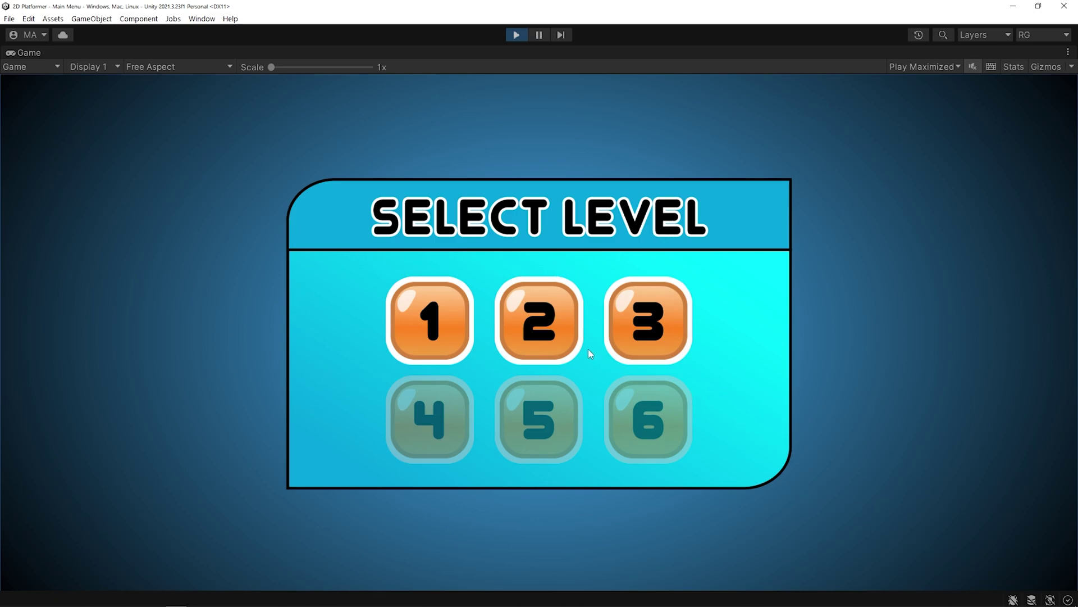
left_click(563, 334)
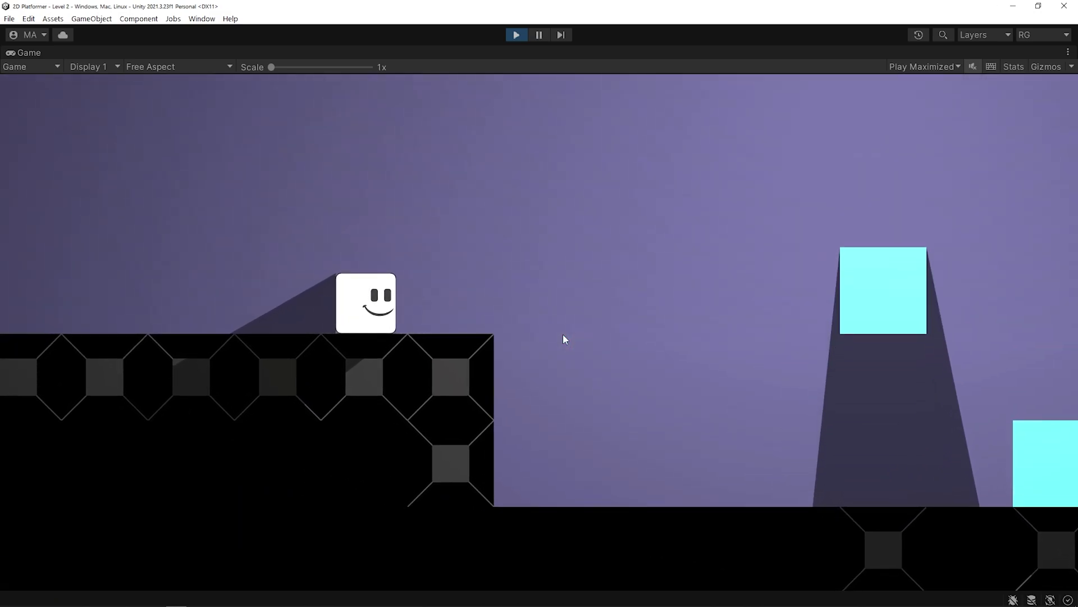
Play through Level 2 into Level 3, stop Play mode, and open the Level 2 scene
key("Right")
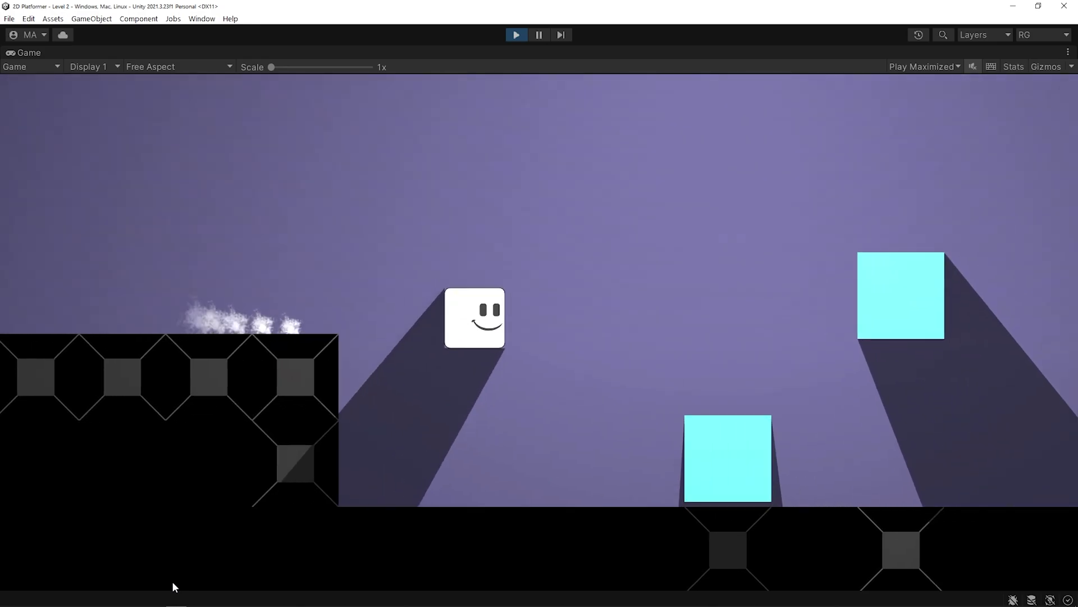
key("Right")
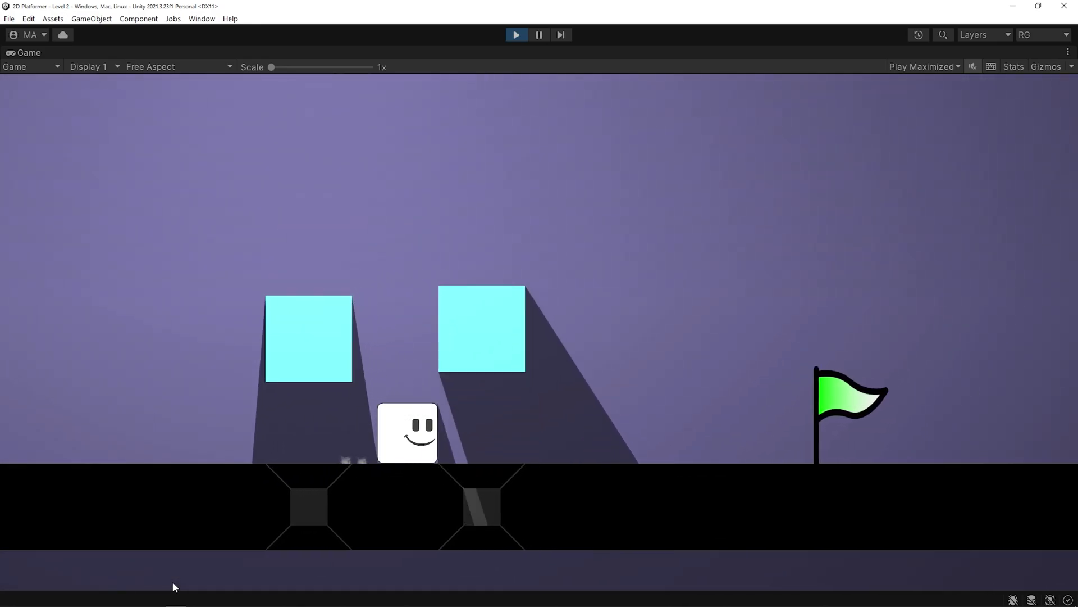
key("Right")
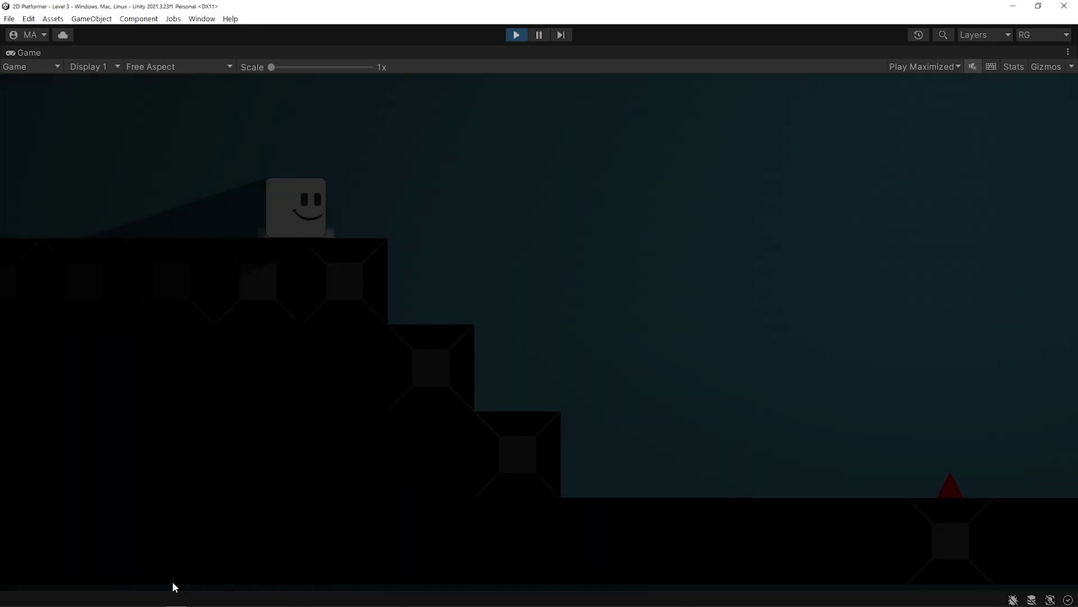
key("Right")
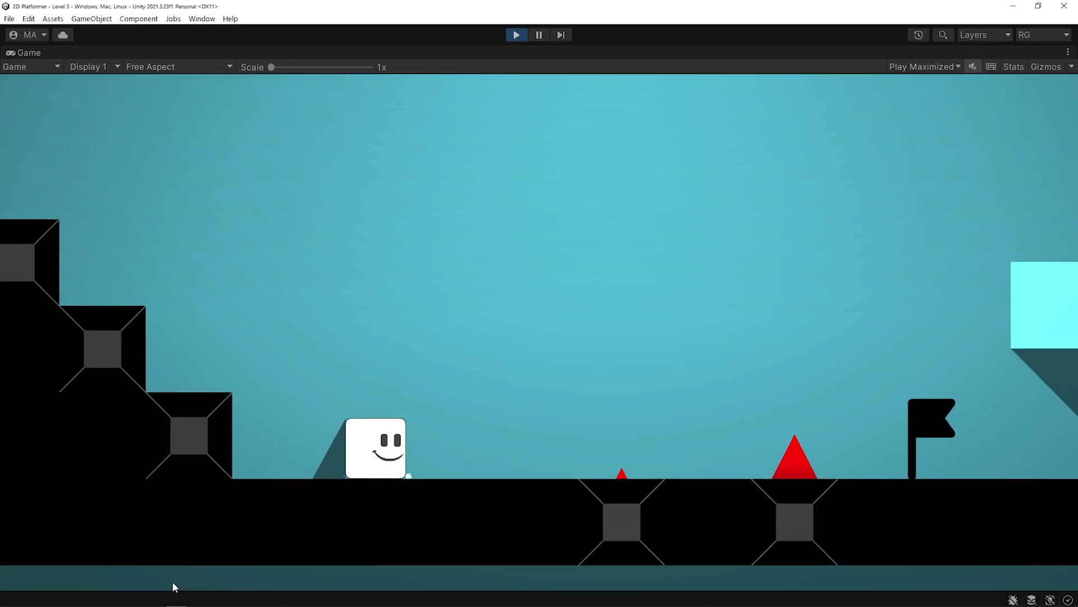
key("Right")
key("space")
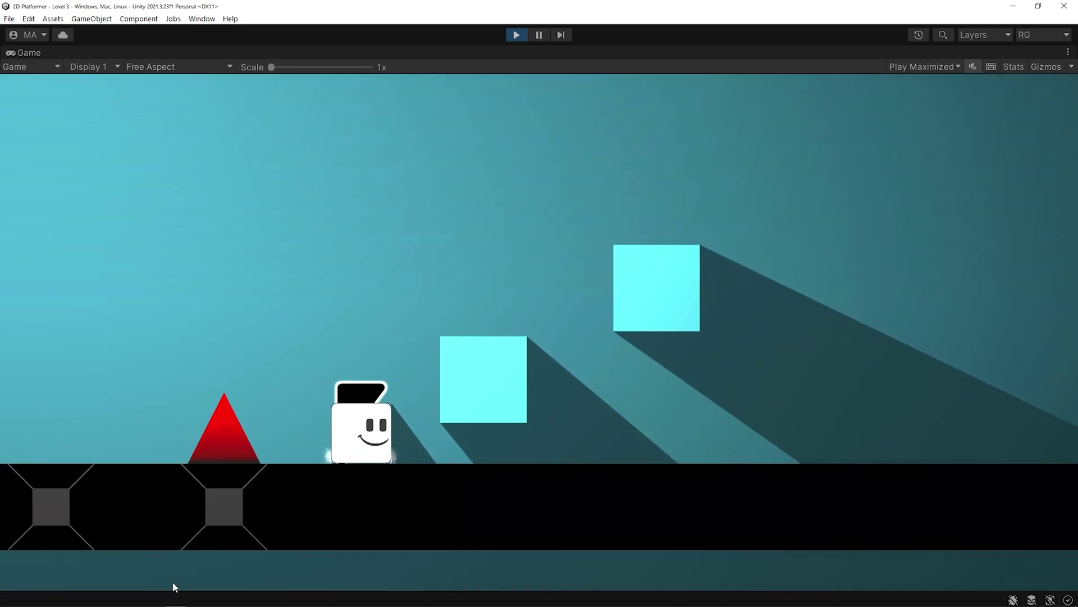
key("Right")
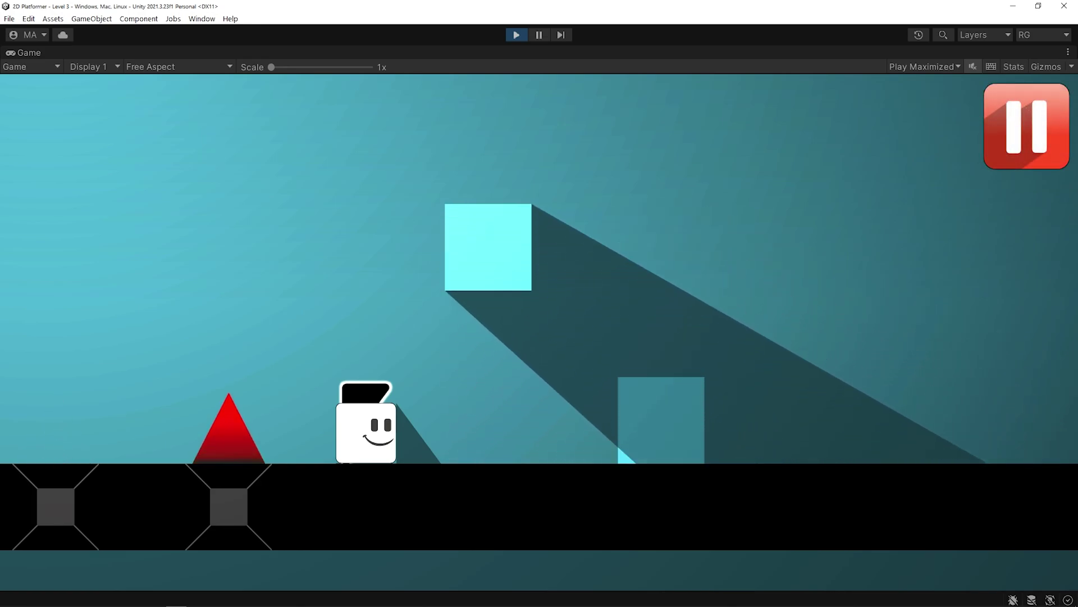
left_click(515, 35)
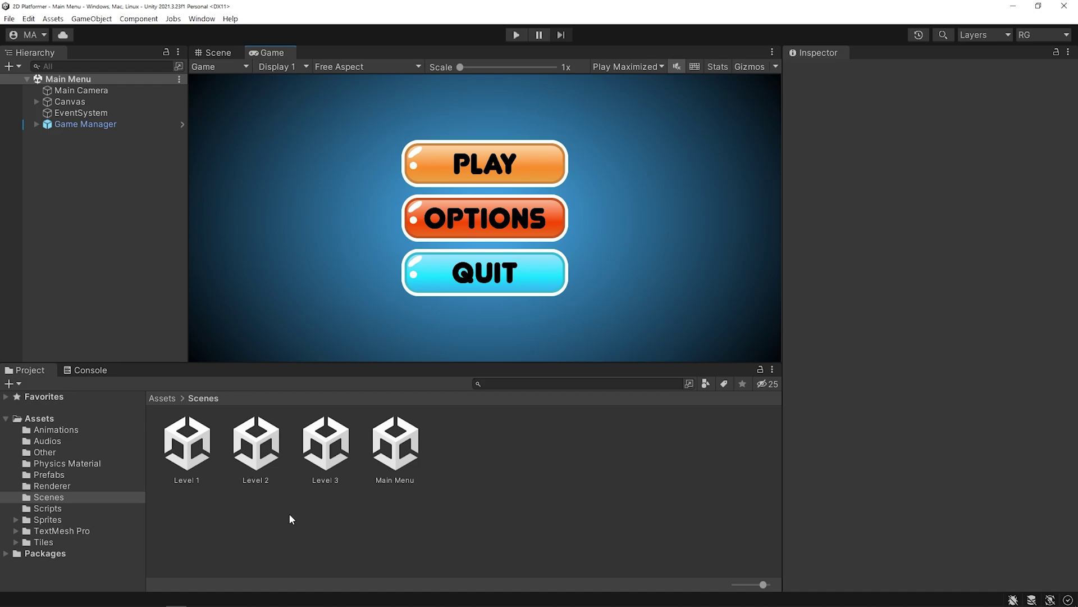
double_click(256, 455)
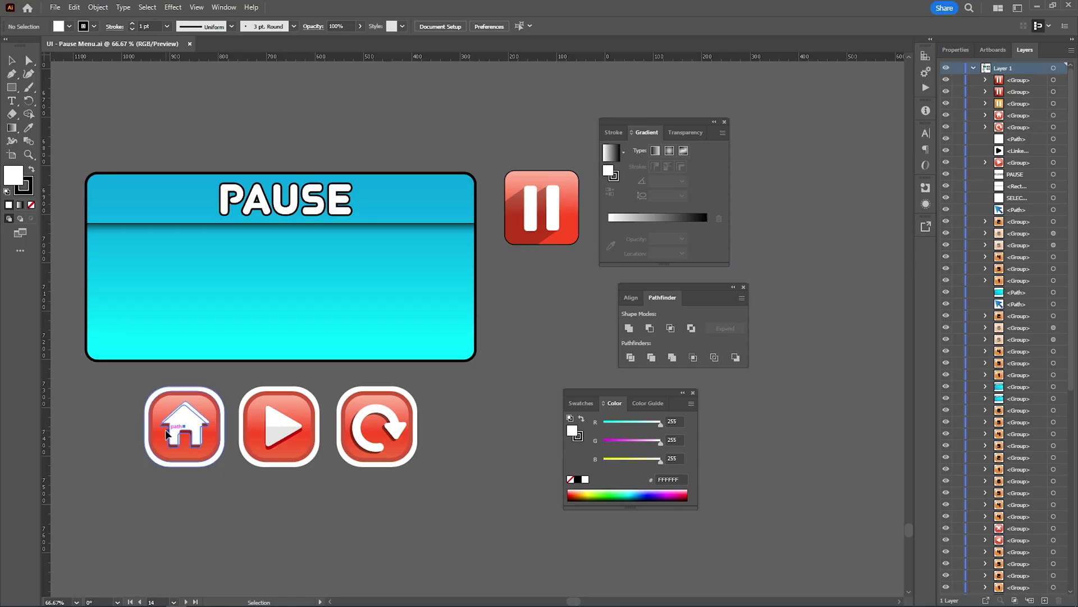
left_click(159, 456)
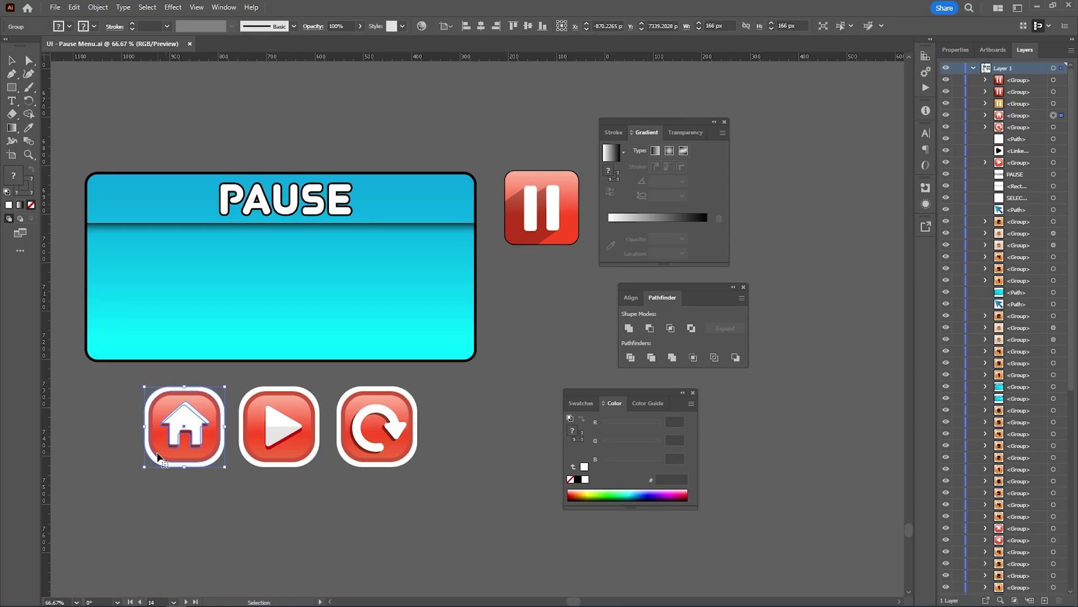
left_click(265, 447)
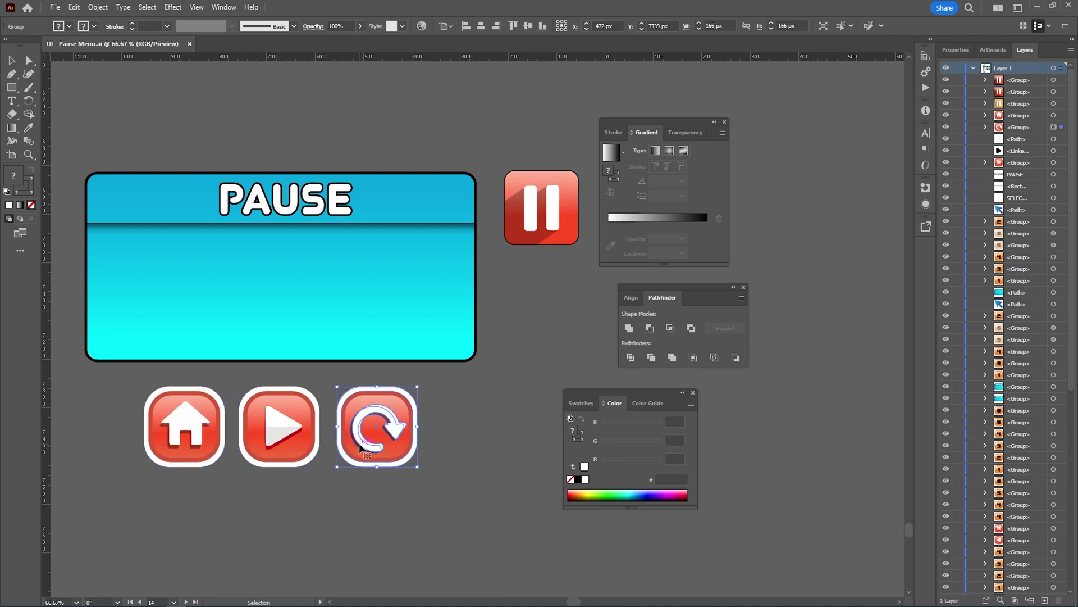
left_click(399, 323)
left_click(528, 233)
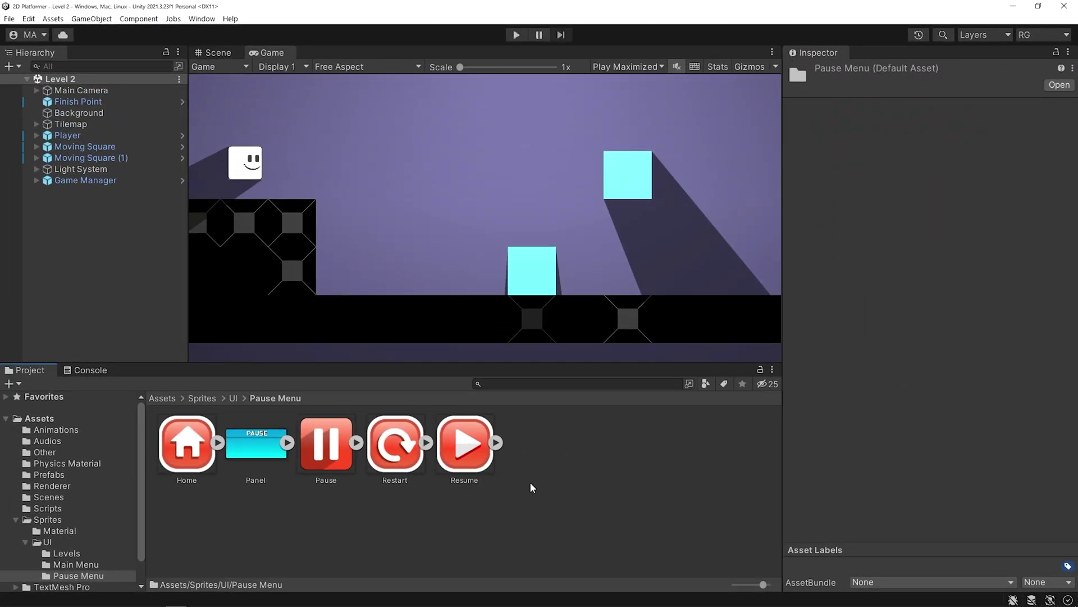
Add a UI Canvas to the Level 2 hierarchy and frame it in the scene view
left_click(70, 207)
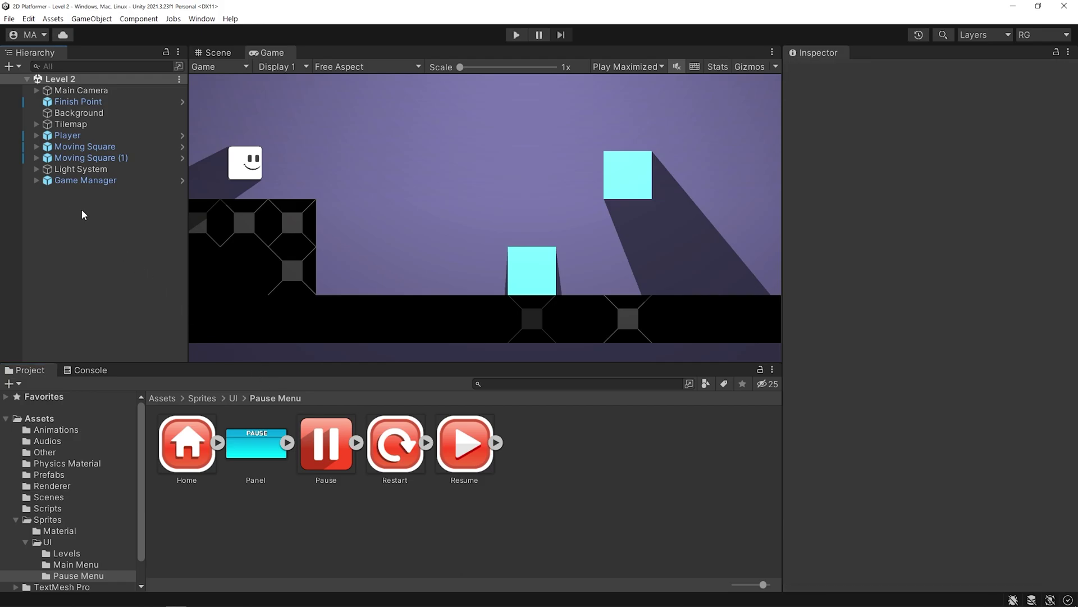
right_click(82, 208)
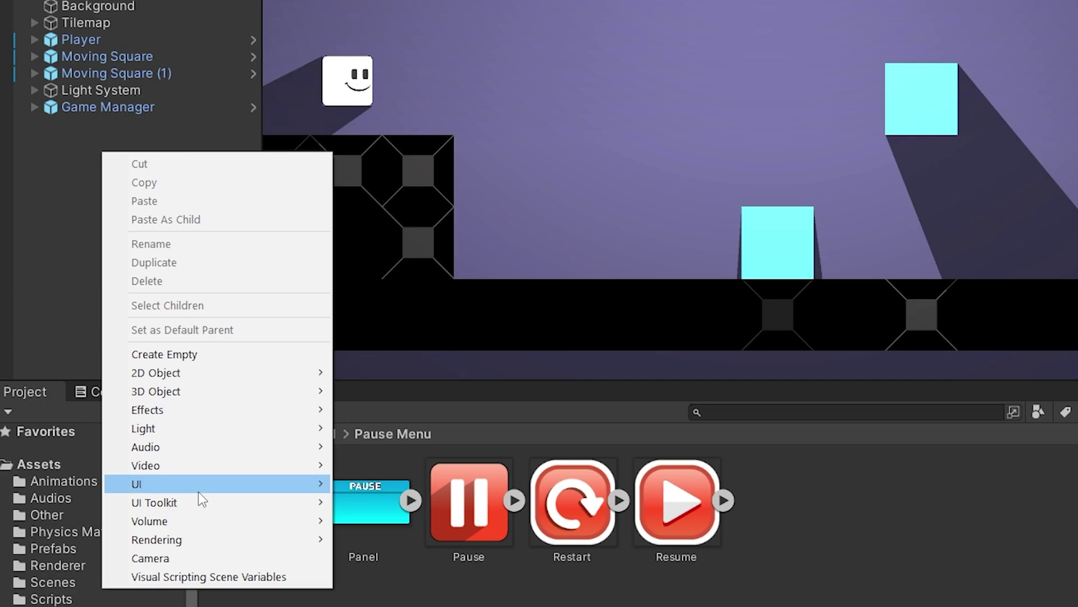
mouse_move(148, 437)
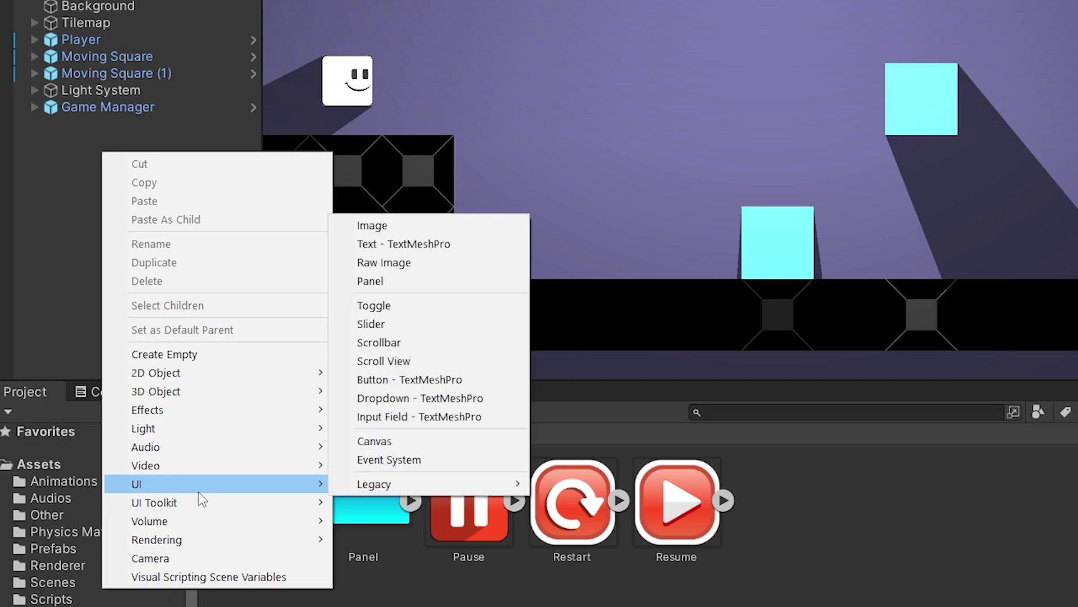
left_click(422, 443)
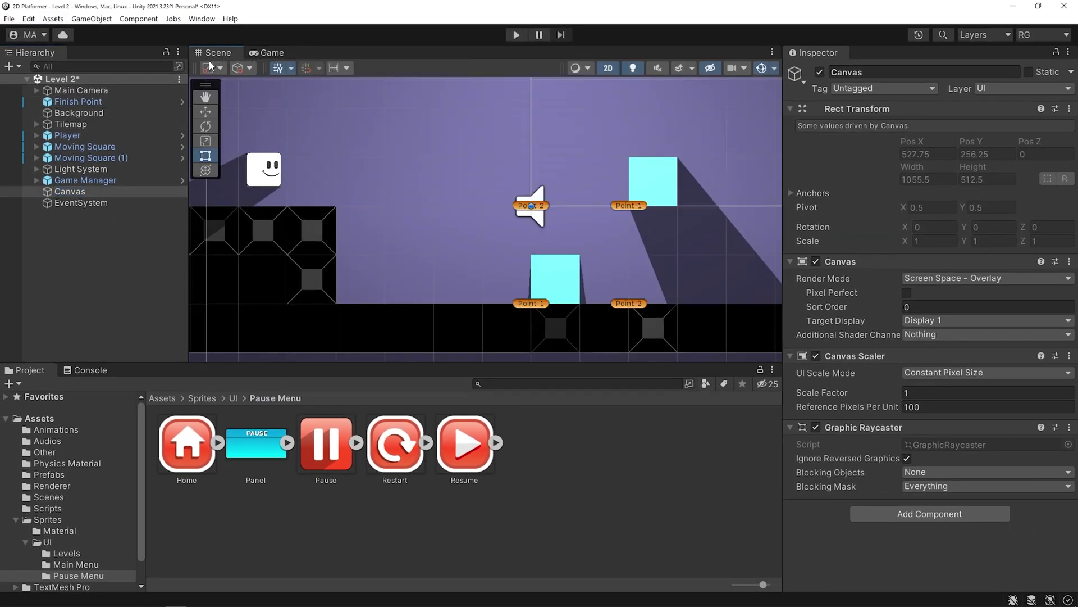
double_click(89, 191)
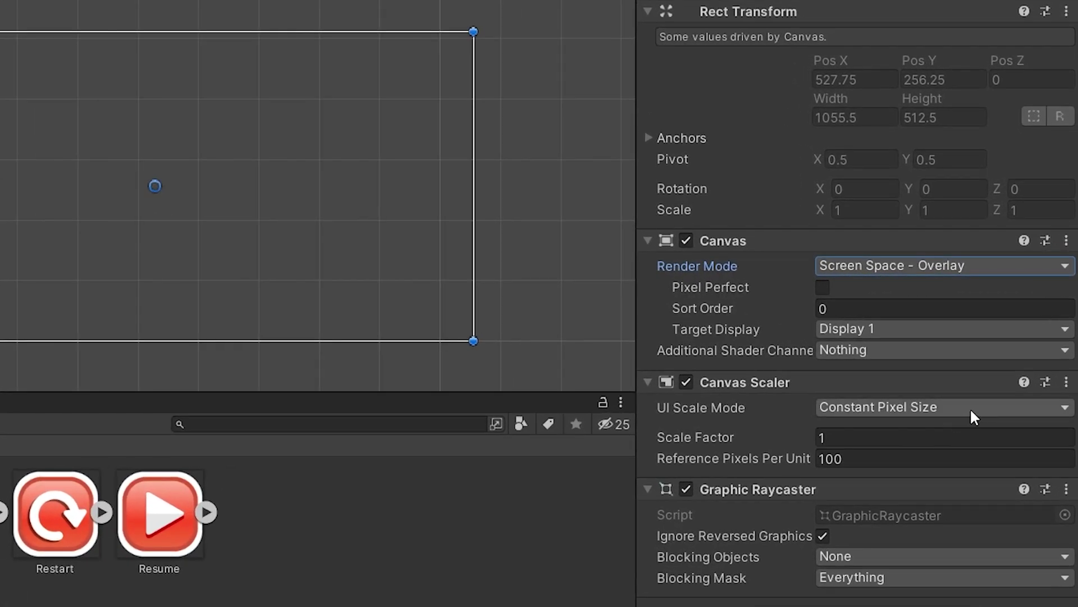
Set the Canvas Scaler to Scale With Screen Size with a 1920 × 1080 reference resolution
left_click(1004, 372)
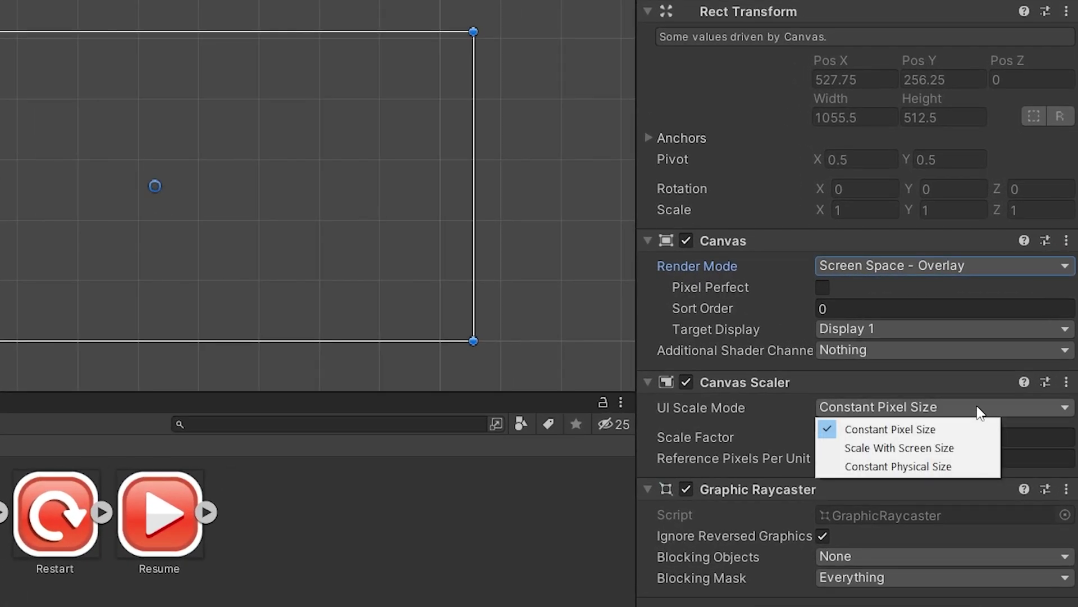
left_click(974, 450)
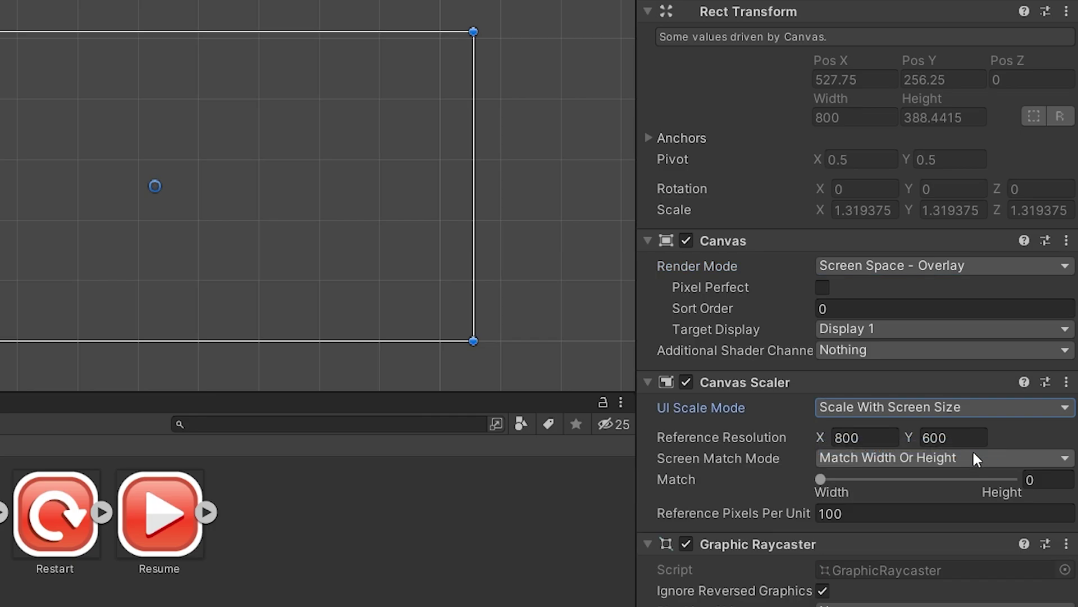
left_click(893, 437)
type("1920")
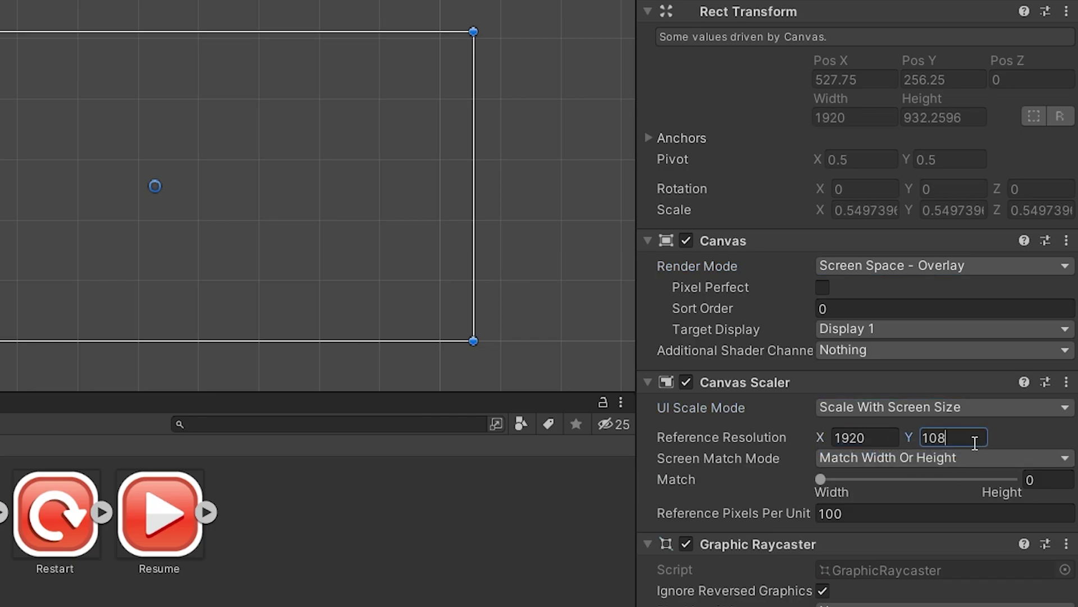
left_click(647, 11)
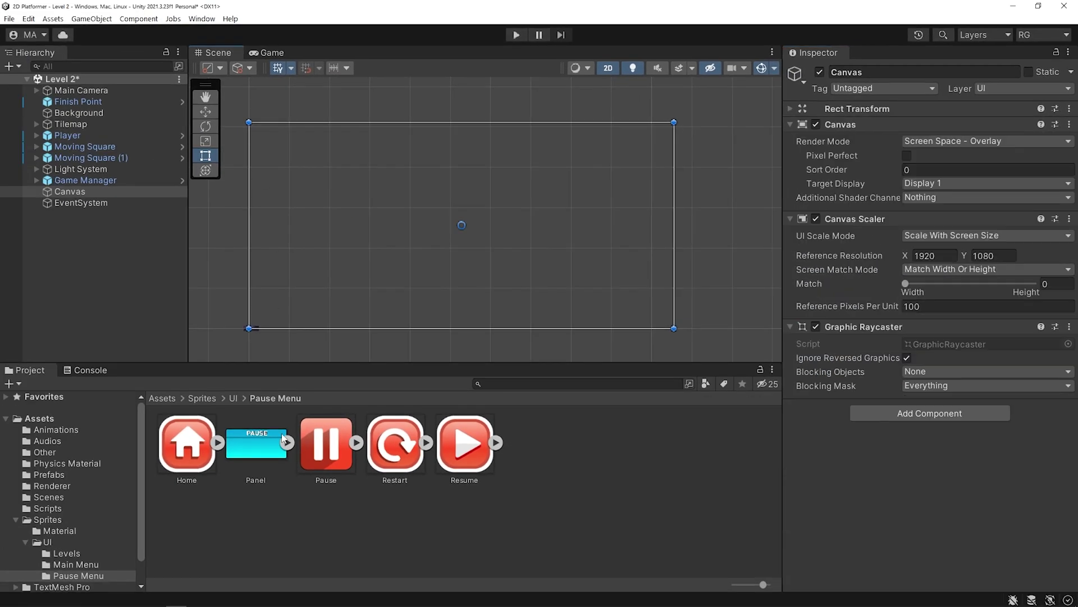
left_click(257, 449)
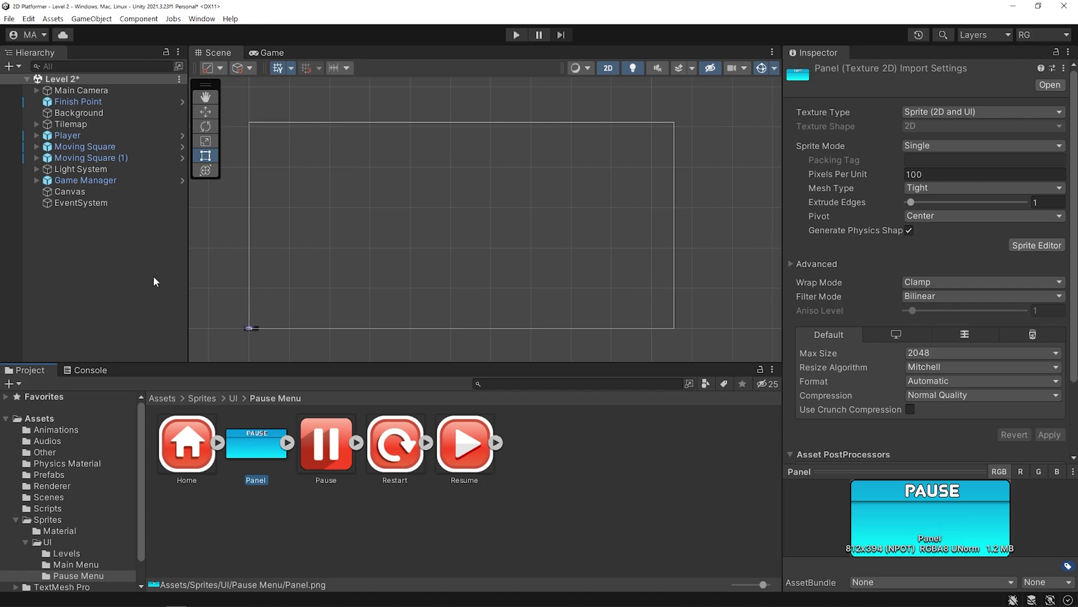
Add an Image under the Canvas named Pause Panel
right_click(81, 191)
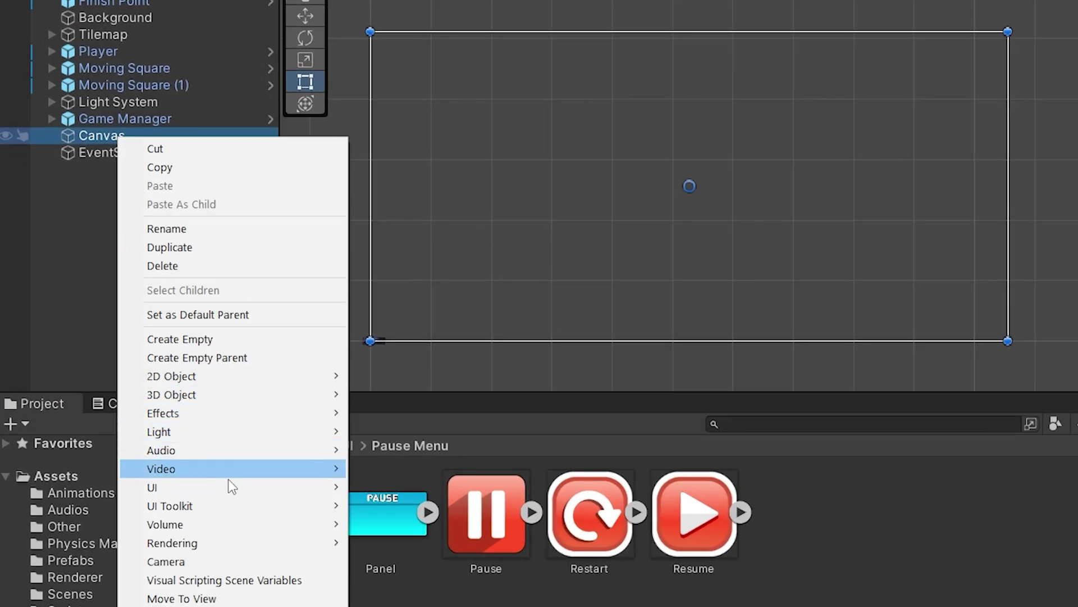
mouse_move(228, 483)
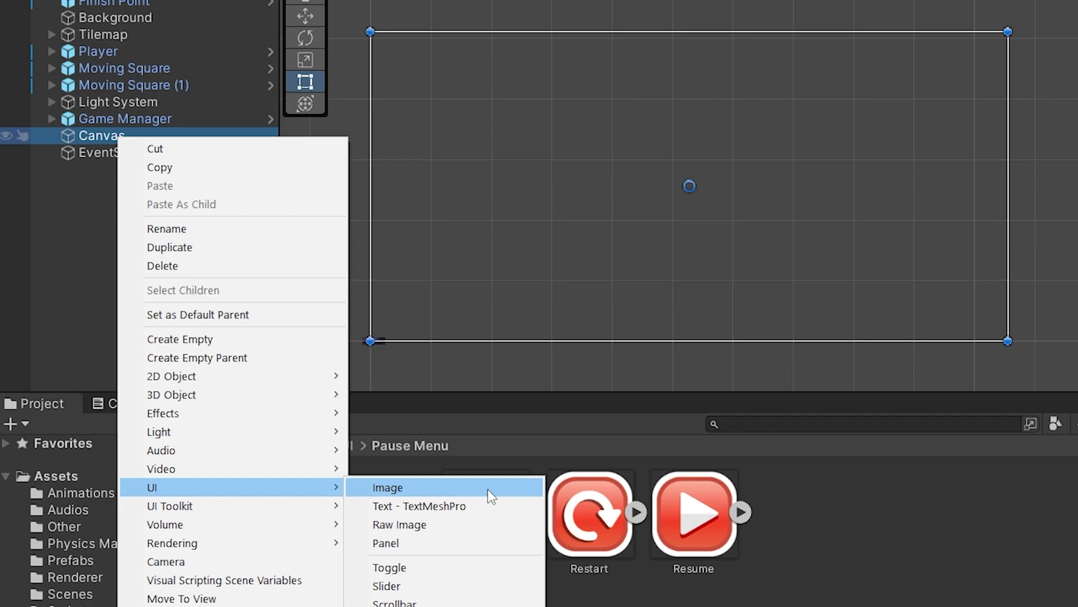
left_click(487, 489)
type("Pause Panel")
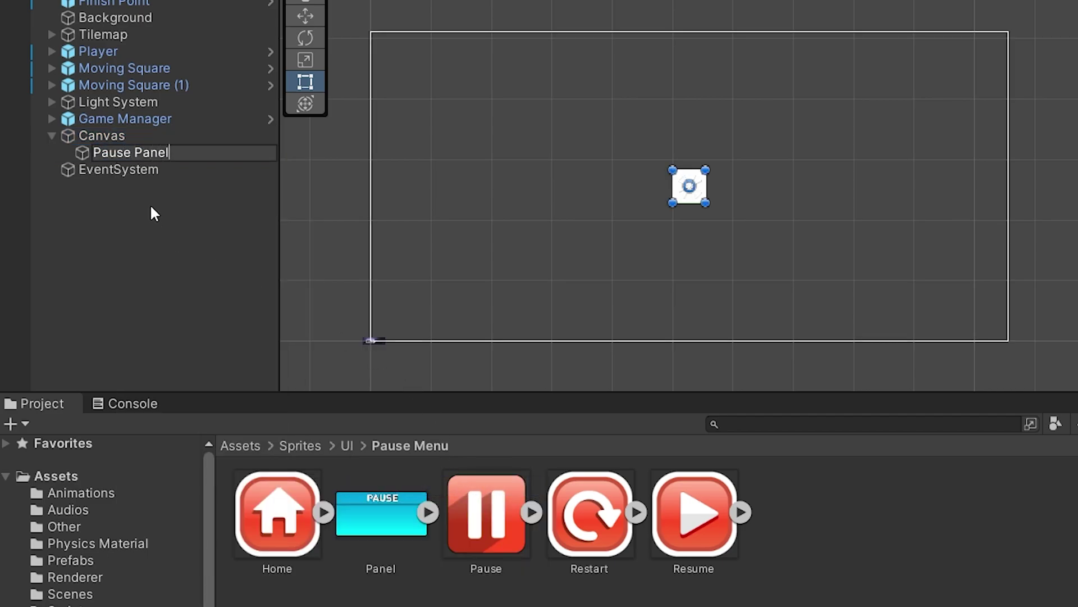
key("Return")
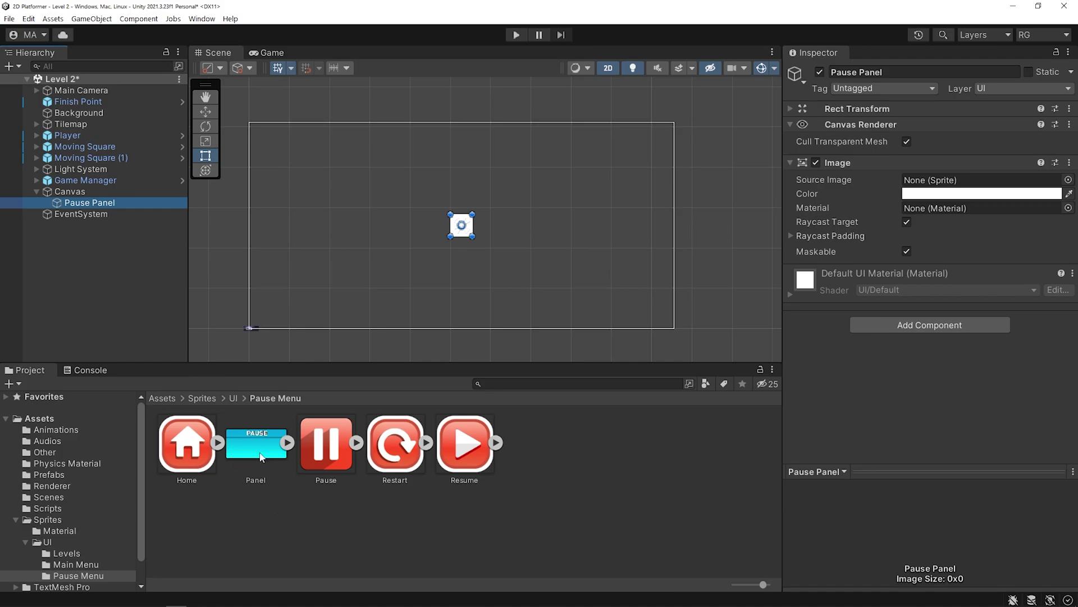
Give Pause Panel the Panel sprite at 800 × 400 and preview it in the Game view
left_click_drag(260, 456, 931, 187)
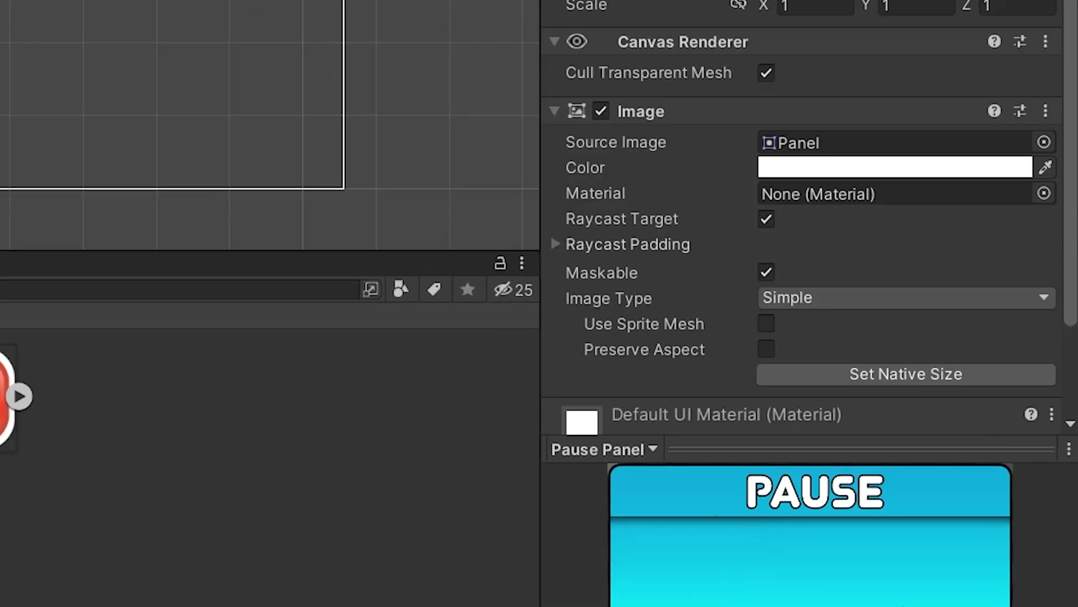
left_click(850, 183)
type("800")
left_click(909, 185)
type("400")
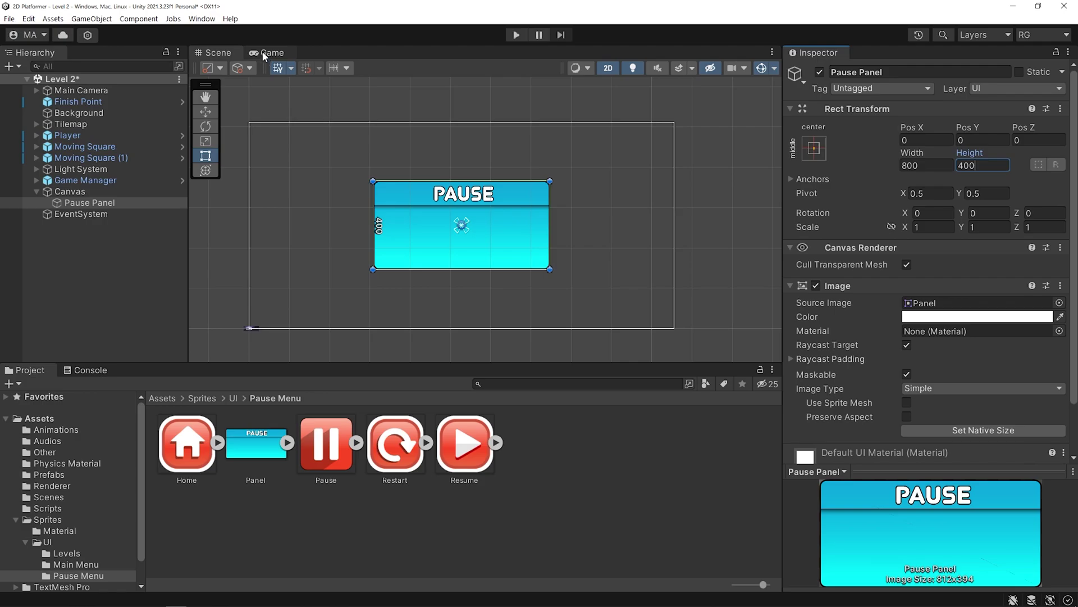
left_click(262, 51)
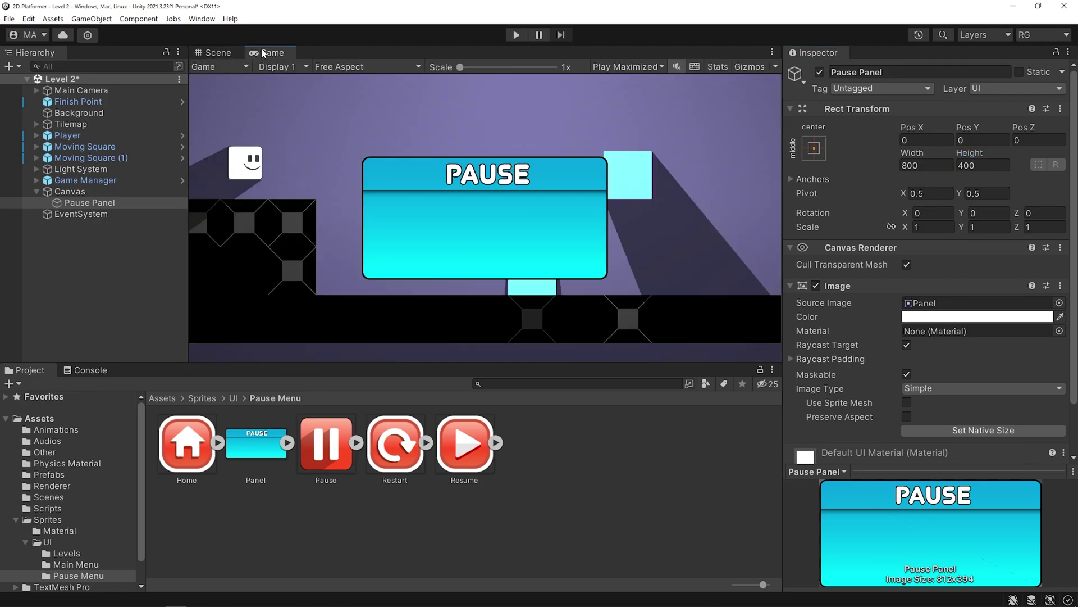
left_click(226, 50)
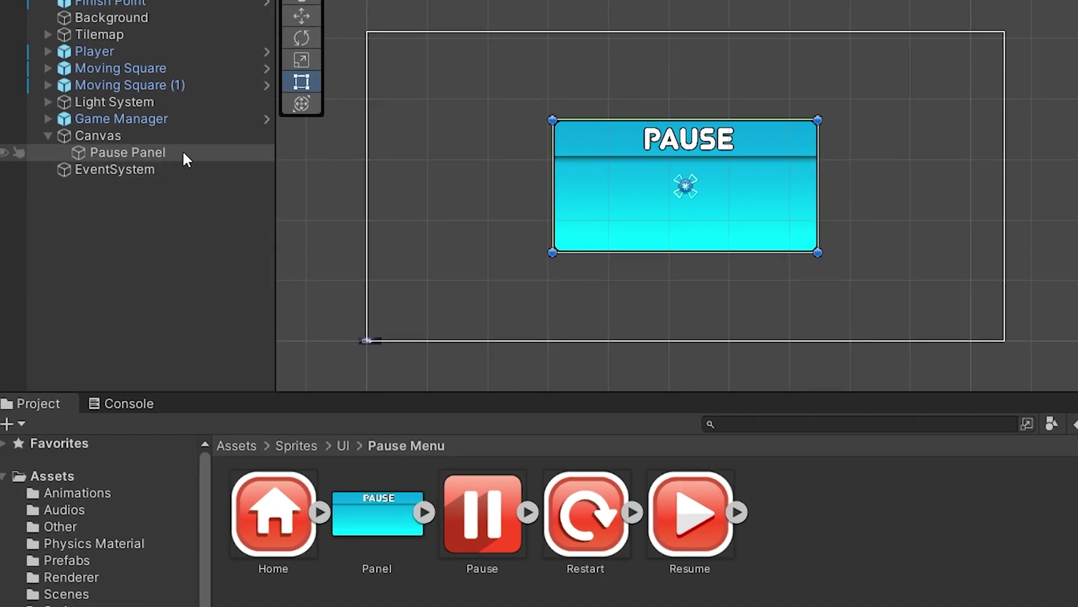
Add a TextMeshPro button named Home inside Pause Panel
right_click(126, 202)
mouse_move(326, 500)
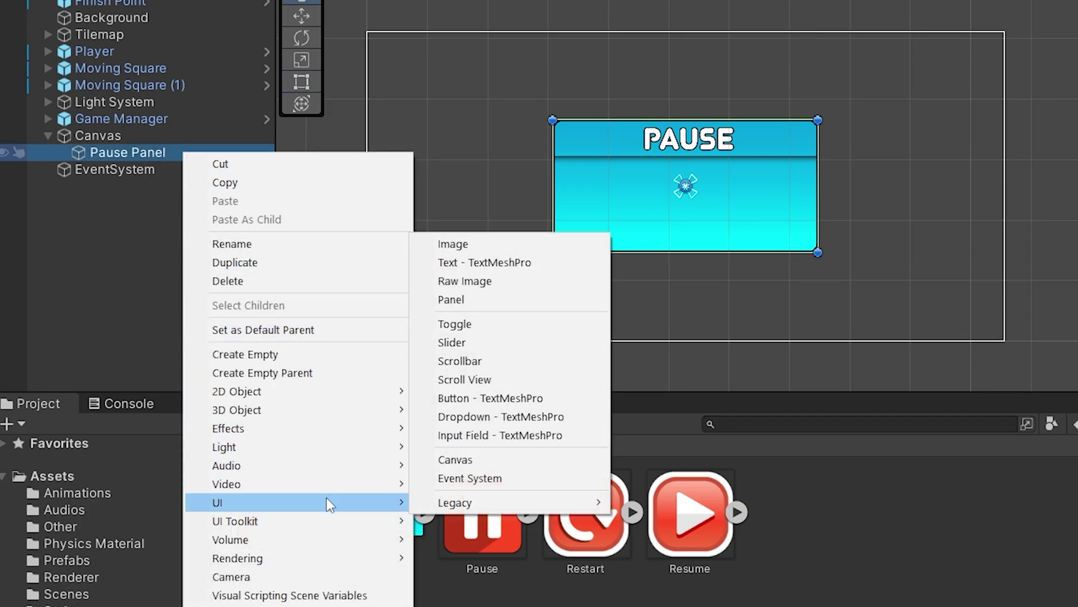
left_click(565, 402)
type("Home")
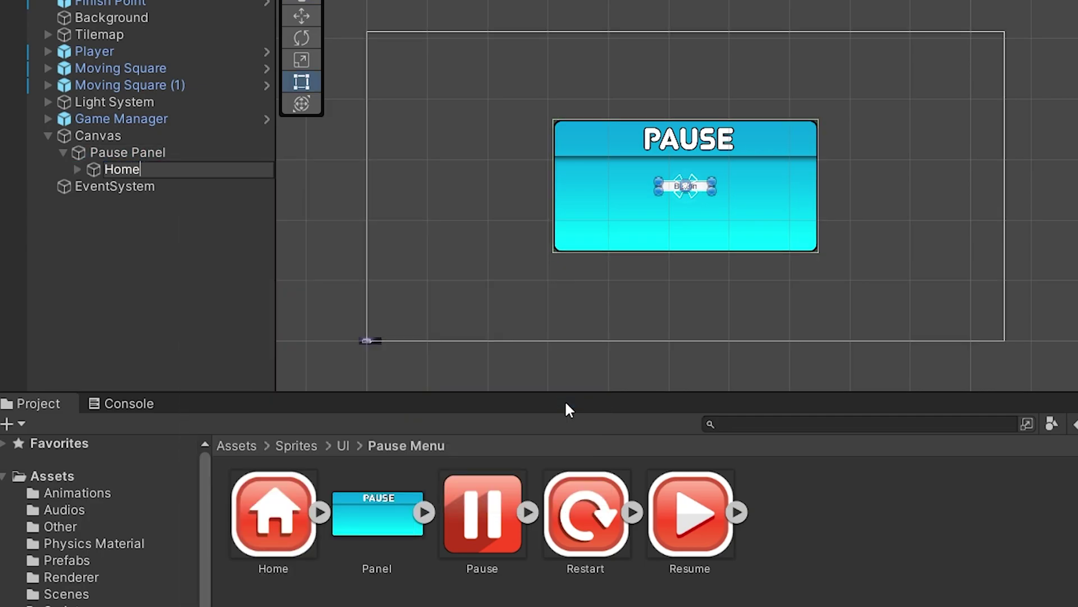
key("Return")
Delete the Home button's Text (TMP) label
left_click(125, 171)
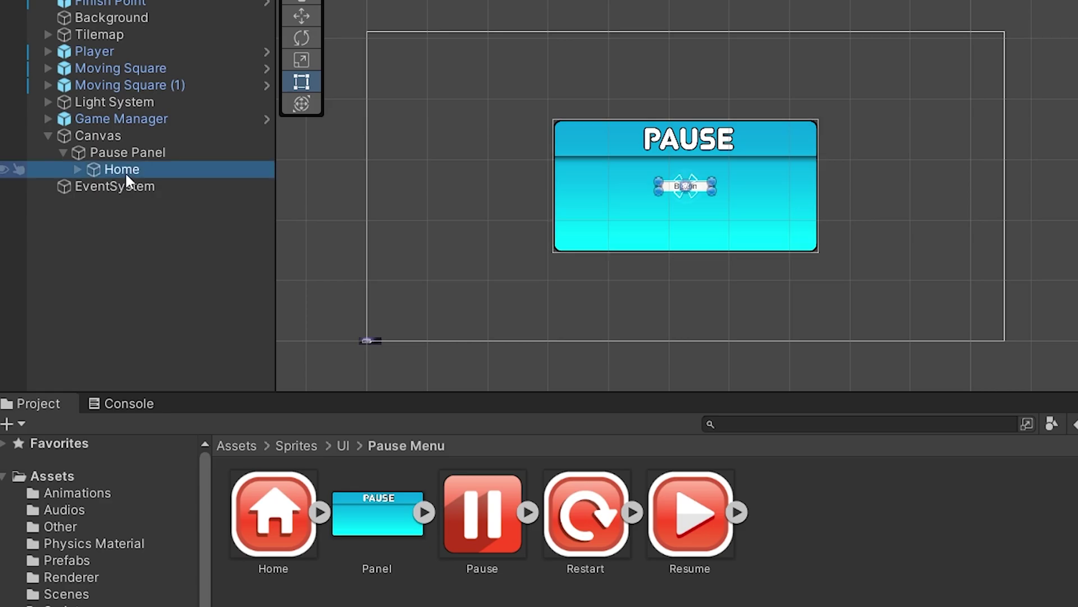
left_click(76, 169)
key("f")
left_click(164, 190)
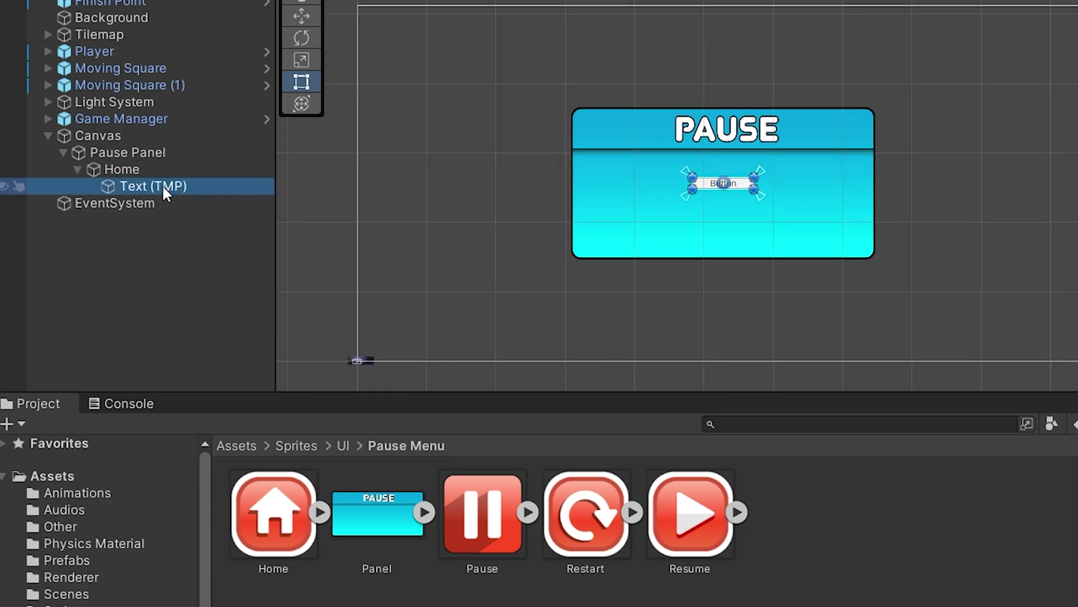
key("Delete")
Give the Home button the Home icon sprite at 160 × 160
left_click(153, 169)
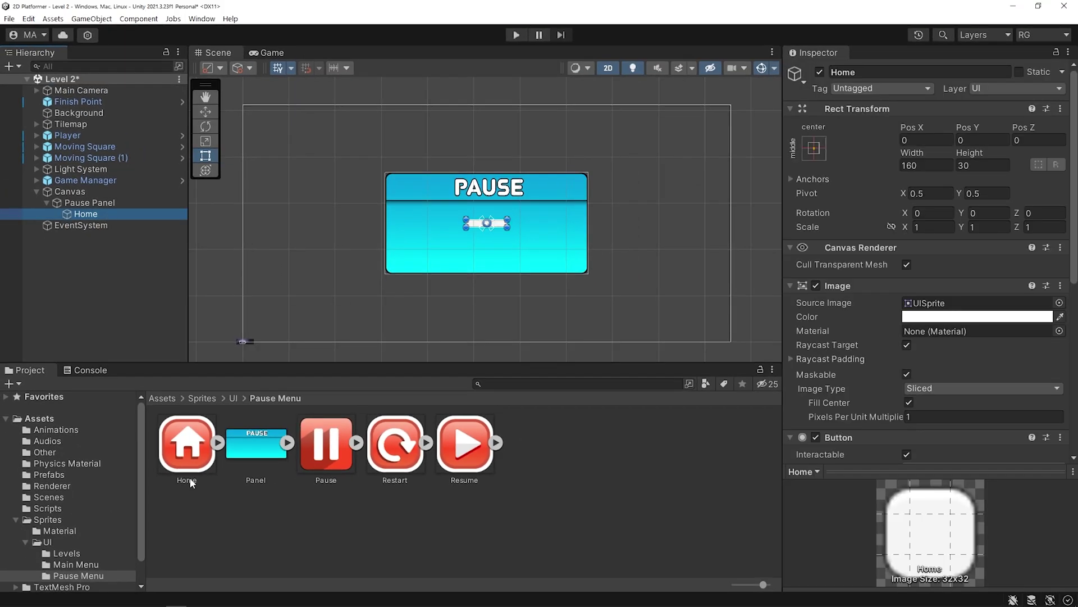
left_click_drag(264, 561, 560, 504)
left_click_drag(378, 437, 934, 306)
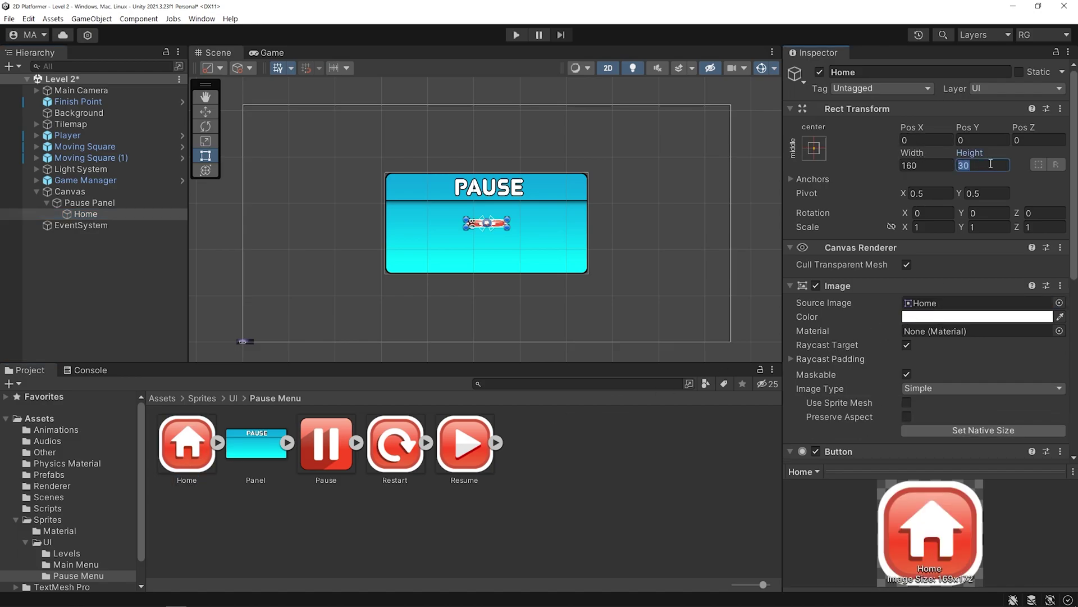
type("160")
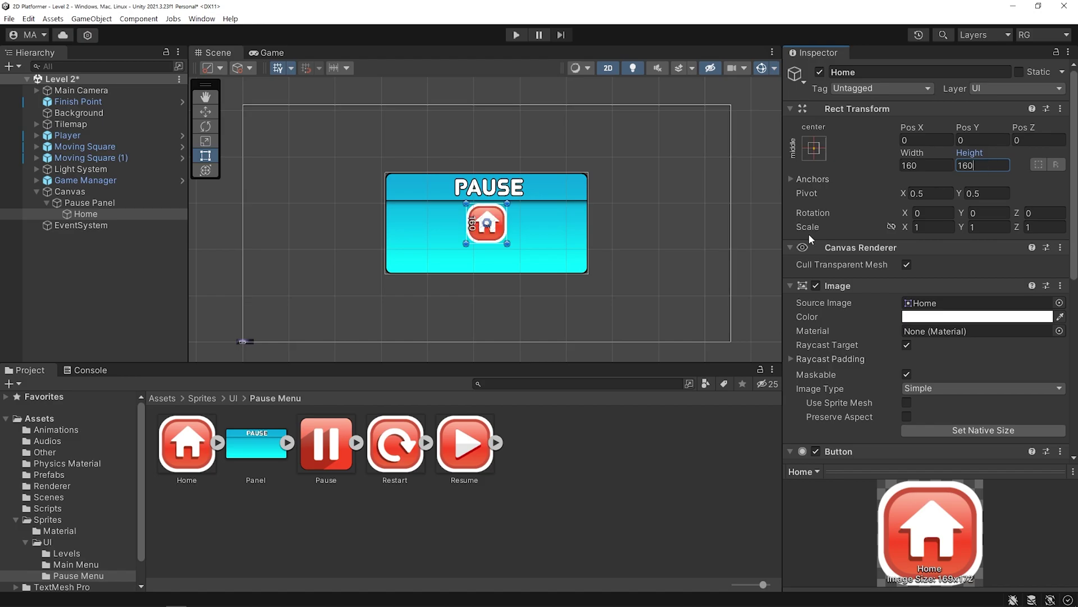
left_click(114, 212)
Duplicate the Home button twice and rename the copies Resume and Restart
key("ctrl+d")
key("ctrl+d")
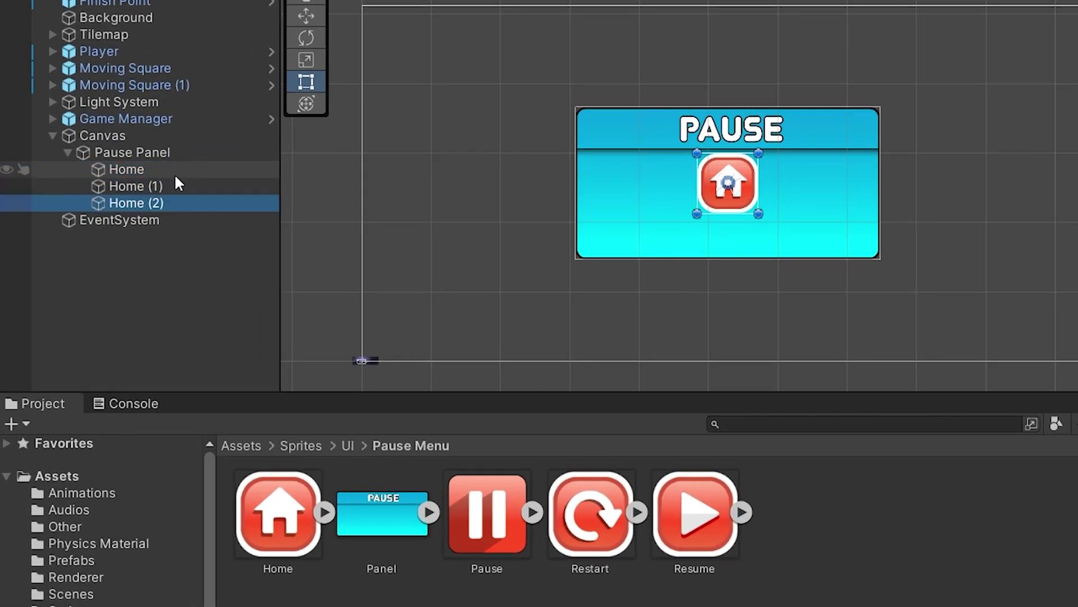
left_click(174, 186)
key("F2")
type("Resume")
left_click(179, 202)
key("F2")
type("Resta")
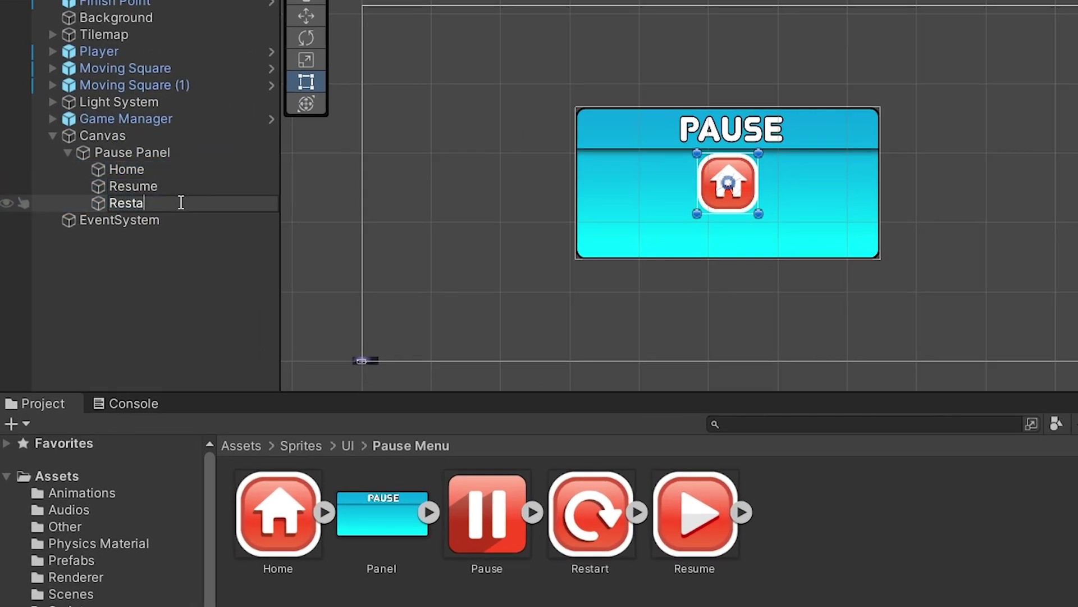
type("rt")
key("Return")
left_click(176, 185)
Move the Home button to the panel's left and Restart to its right
left_click(178, 169)
key("w")
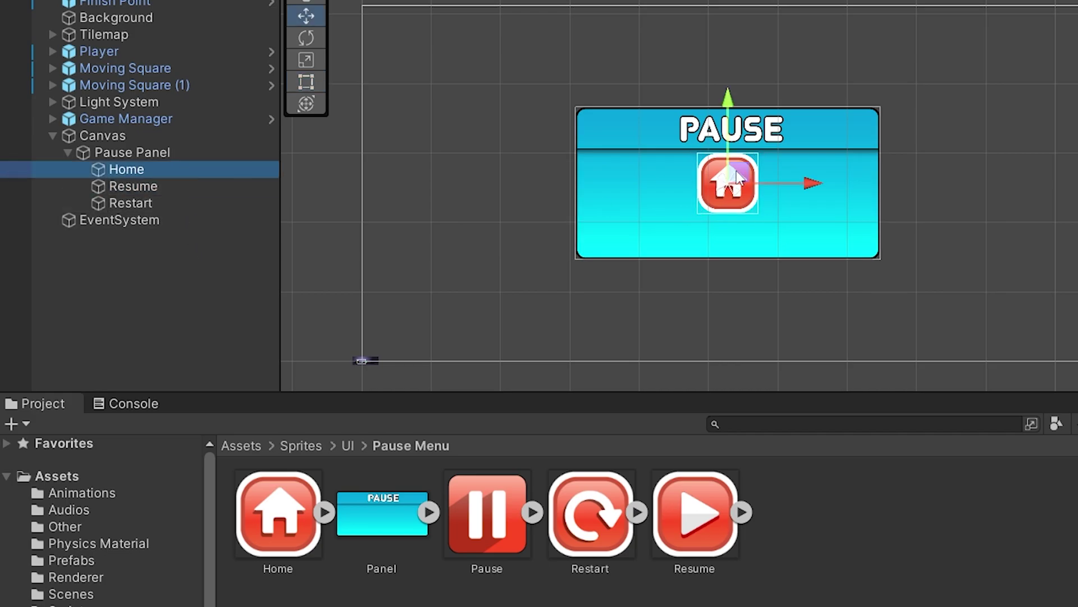
left_click_drag(738, 178, 645, 192)
left_click(169, 186)
left_click(243, 205)
left_click_drag(733, 185, 843, 191)
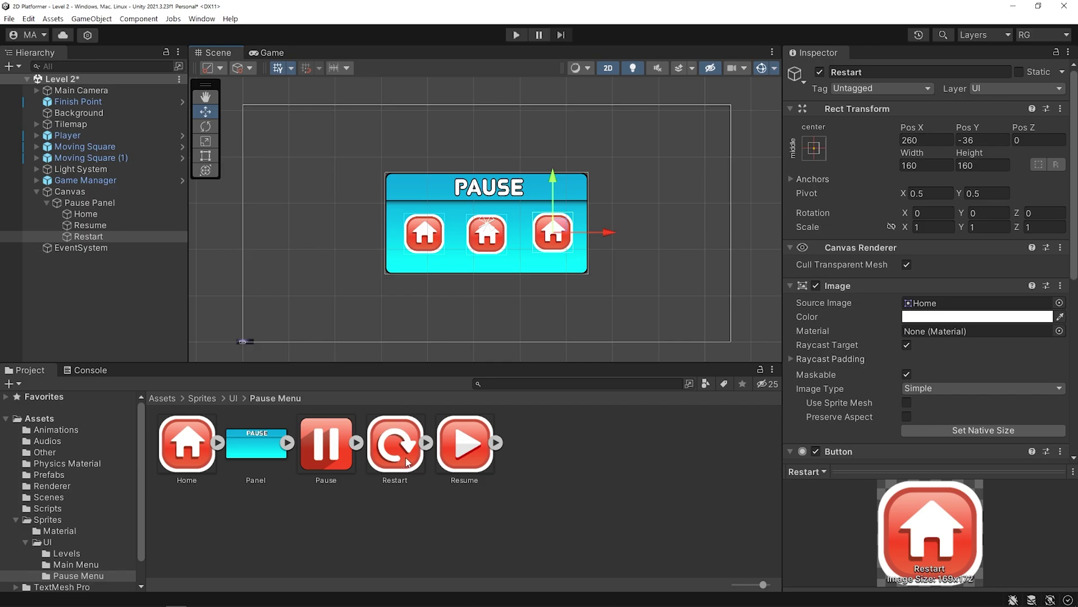
Assign the restart icon to Restart and the play icon to Resume, nudging Home right
left_click_drag(408, 462, 942, 310)
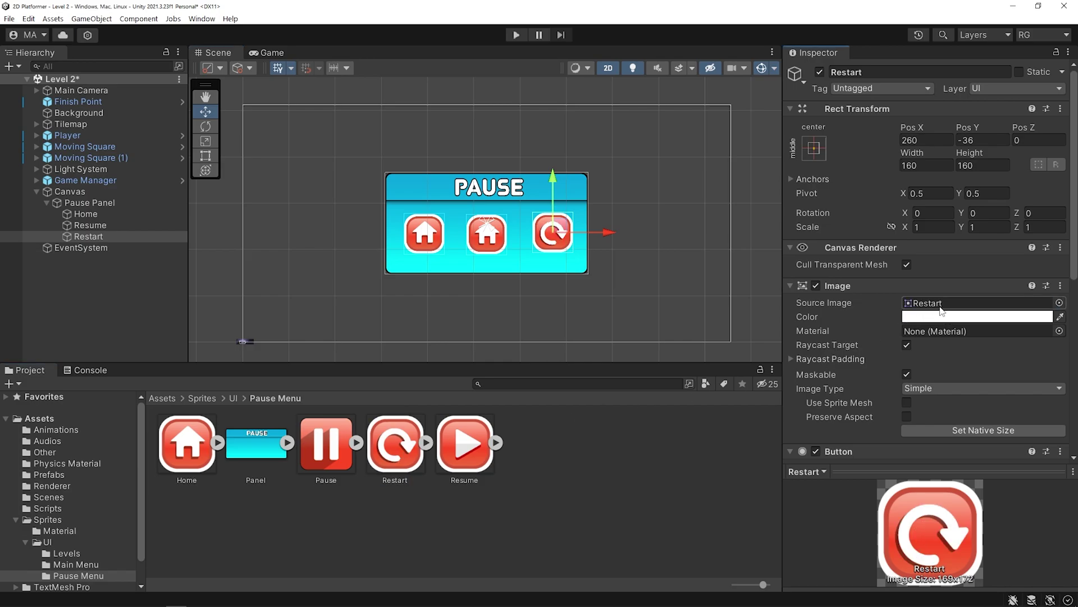
left_click(120, 224)
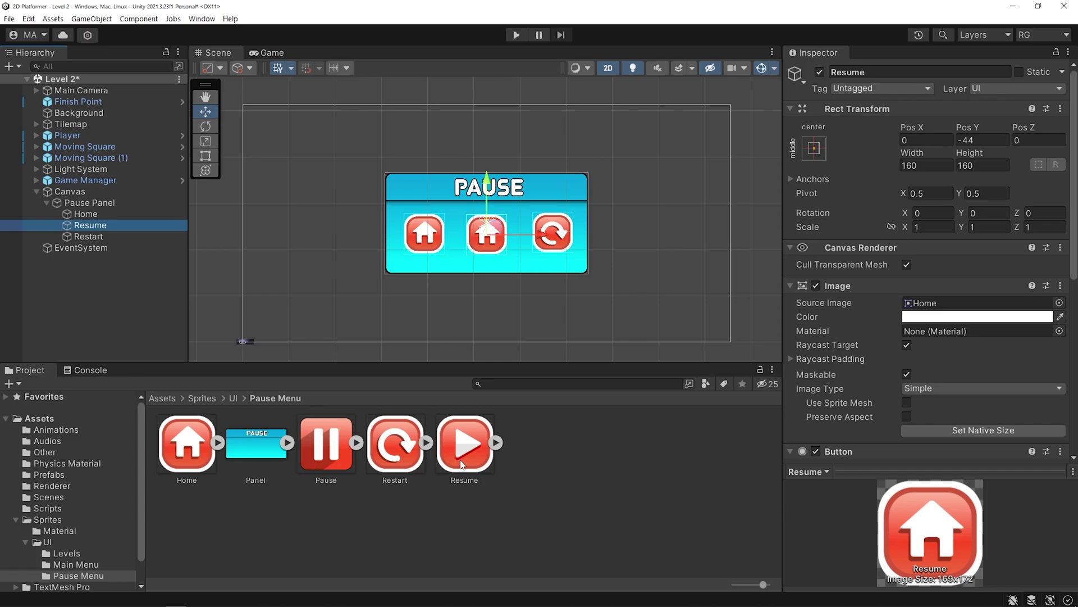
left_click_drag(462, 464, 924, 309)
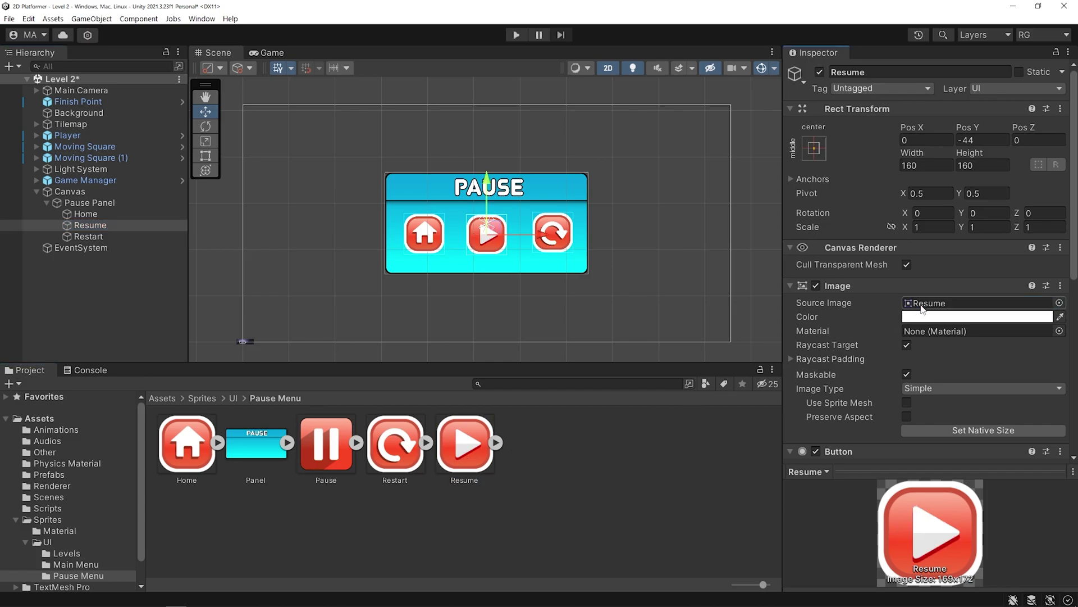
left_click(424, 234)
left_click_drag(433, 228, 442, 227)
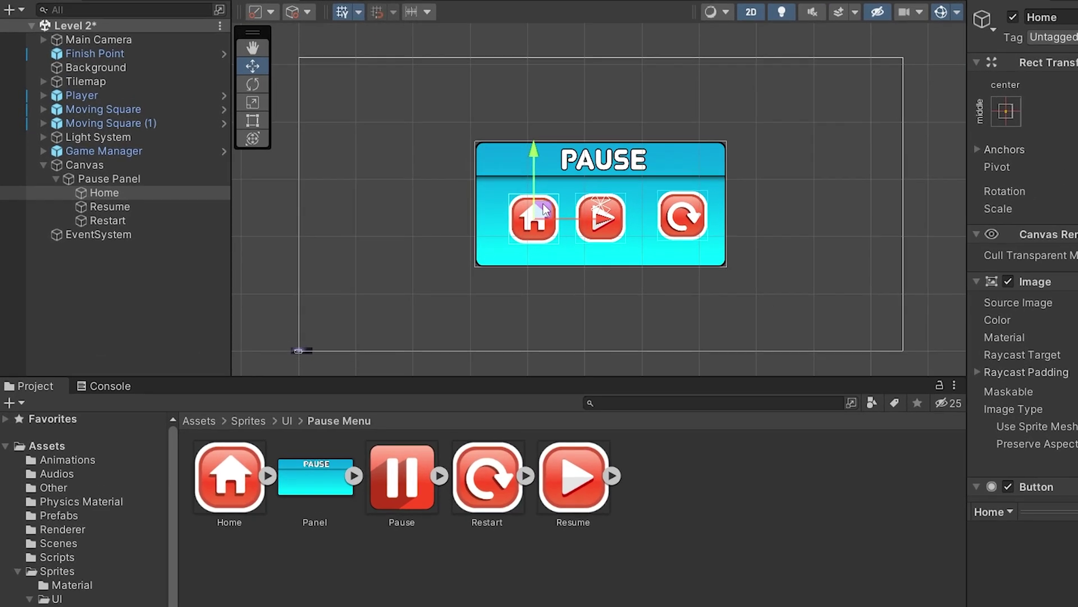
left_click(117, 203)
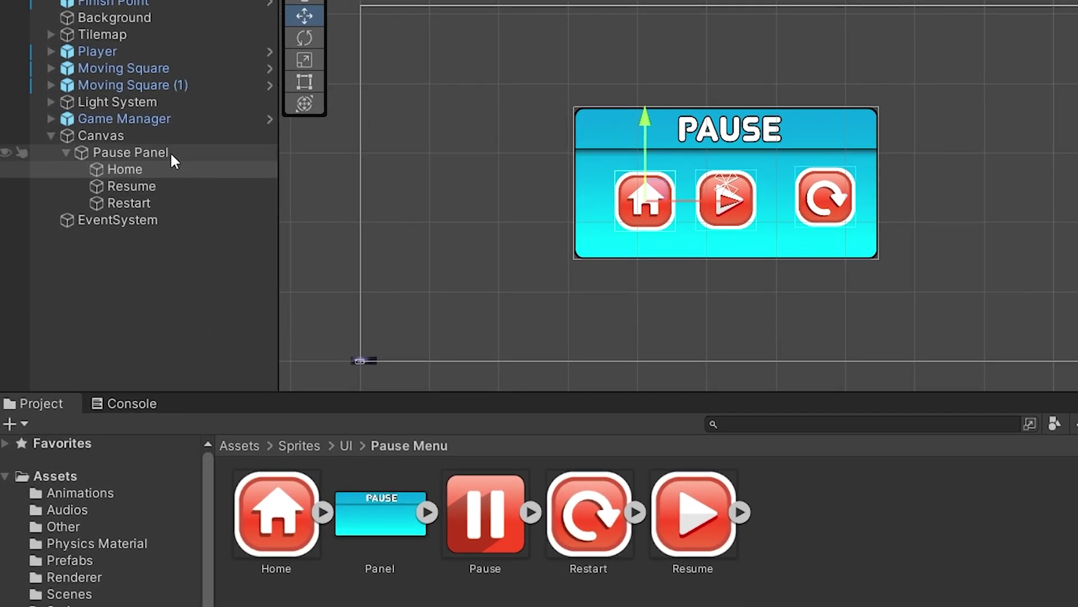
Create an empty Buttons object under Pause Panel and parent Home, Resume and Restart to it
right_click(117, 204)
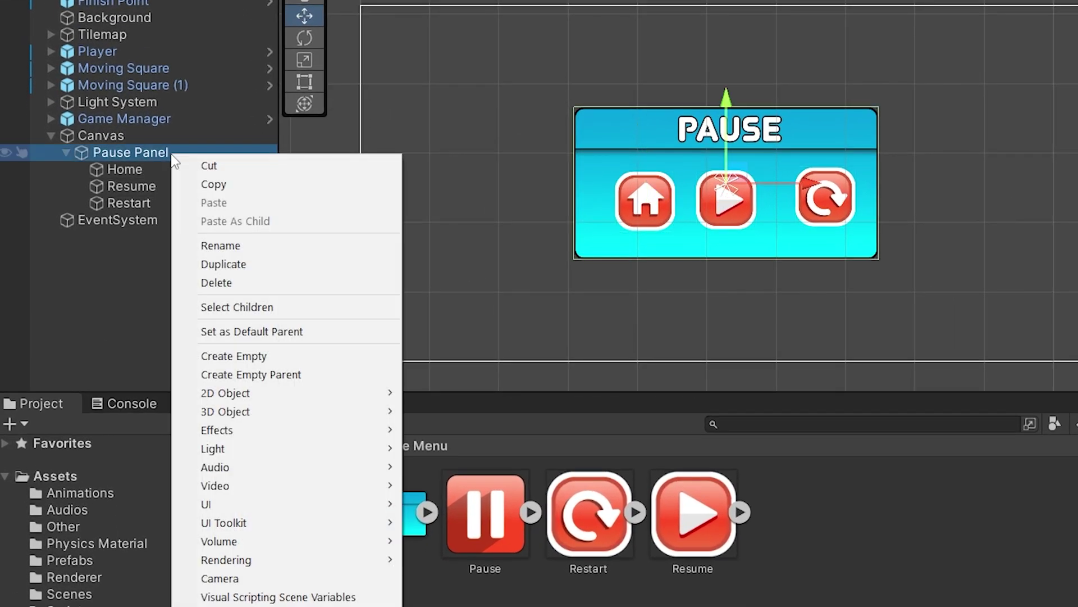
left_click(298, 356)
type("Buttons")
key("Return")
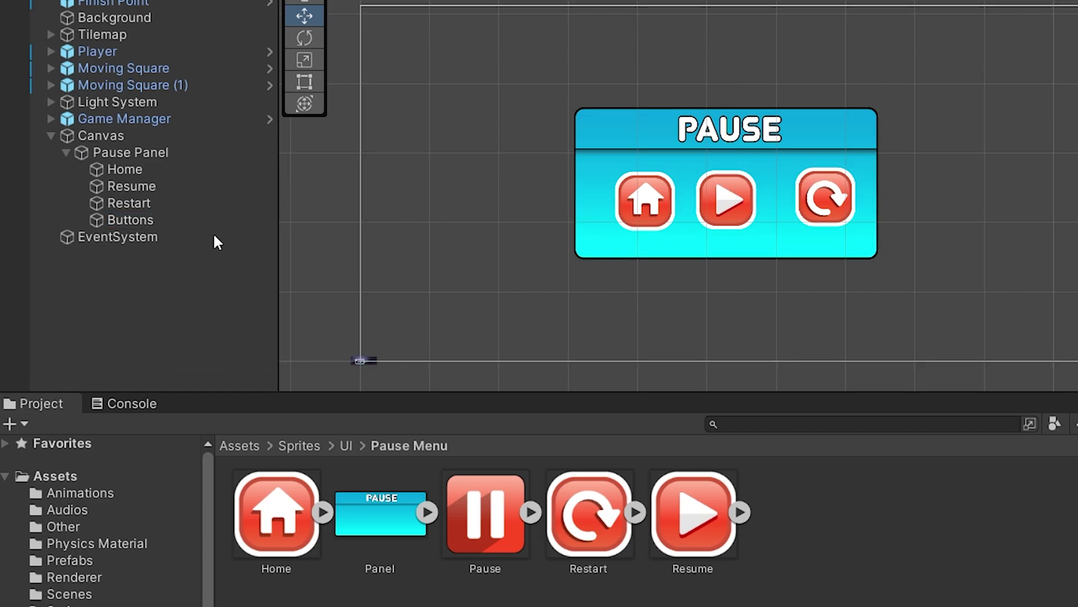
left_click(167, 164)
left_click(141, 203, "shift")
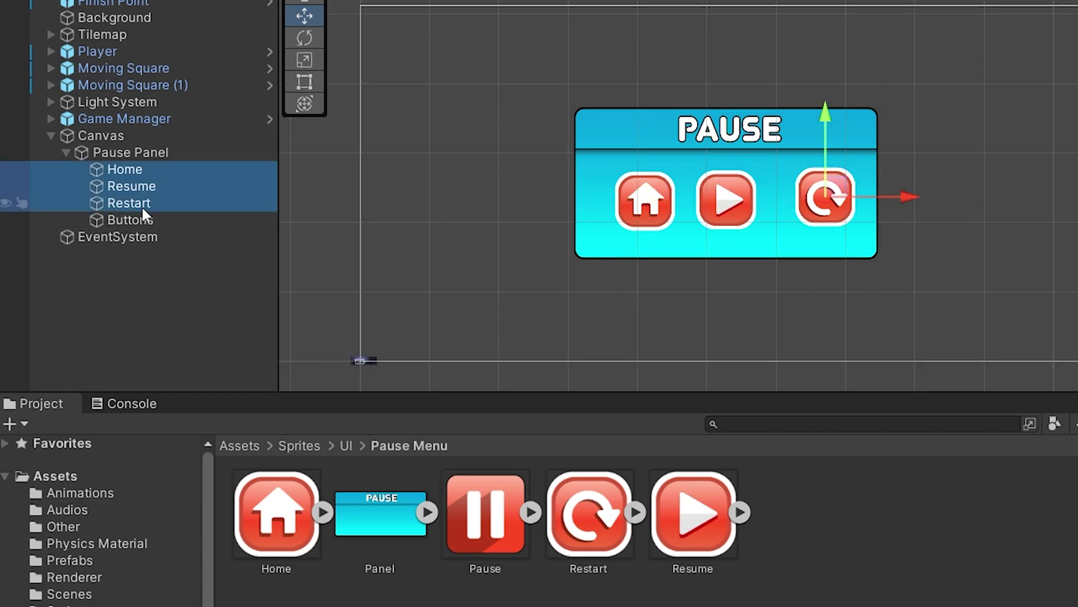
left_click_drag(139, 203, 137, 217)
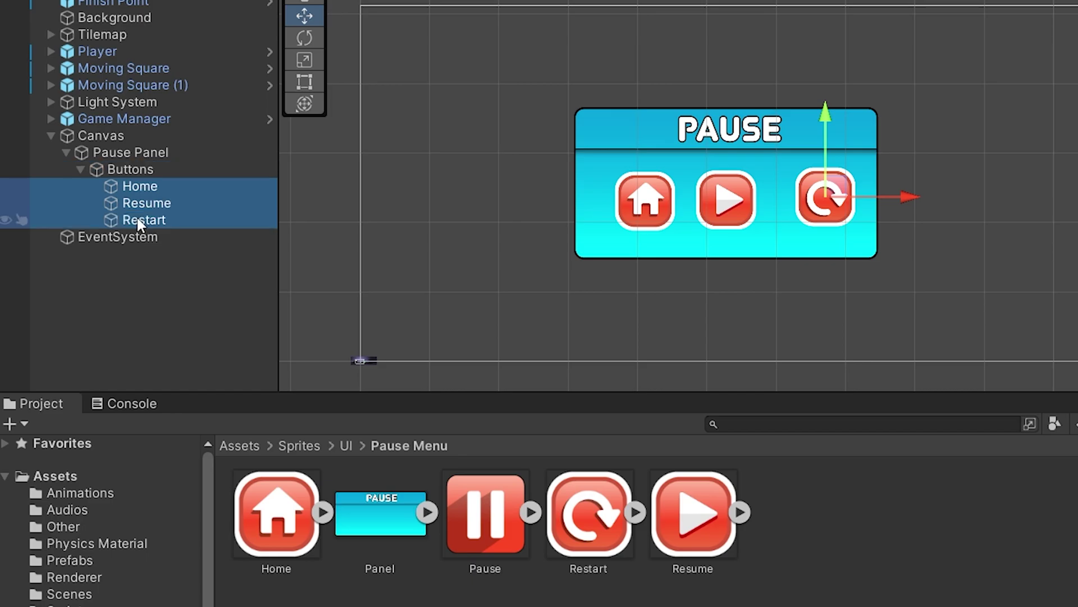
left_click(133, 273)
Add a Grid Layout Group component to the Buttons object
left_click(169, 167)
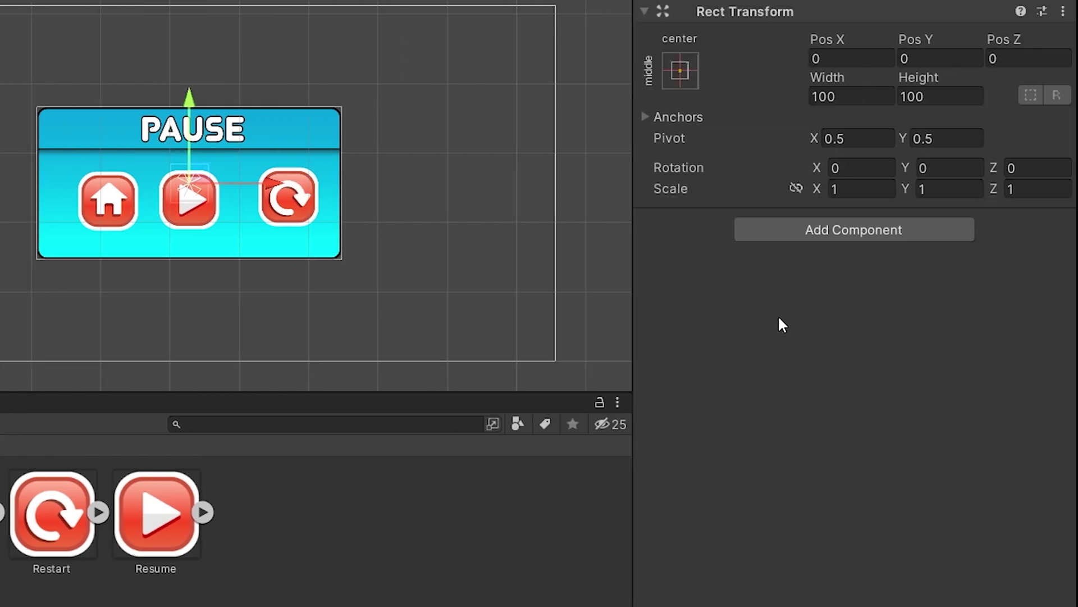
left_click(813, 229)
type("gri")
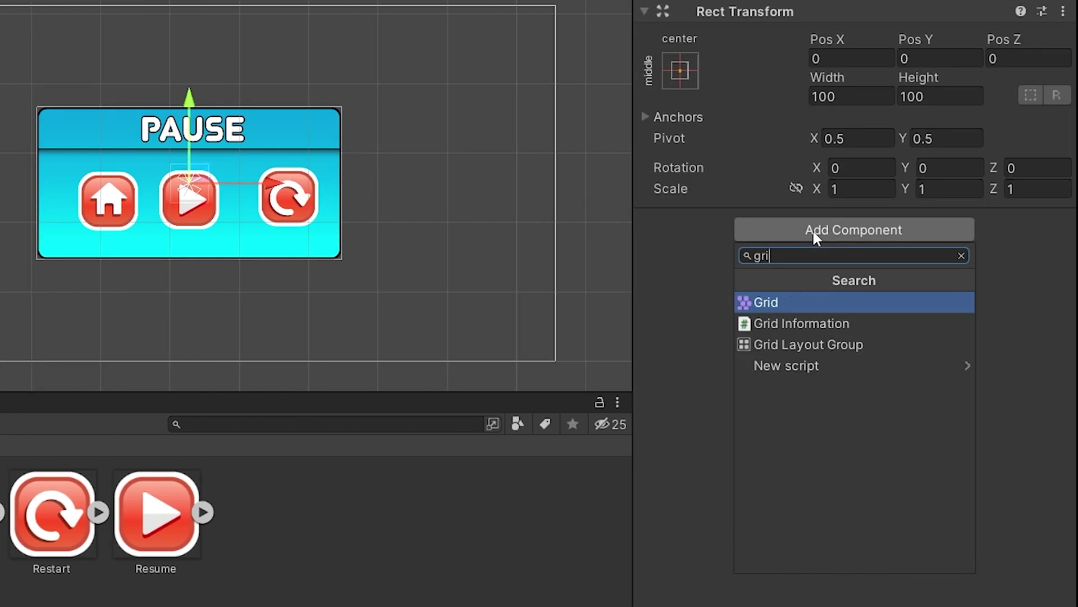
type("d lay")
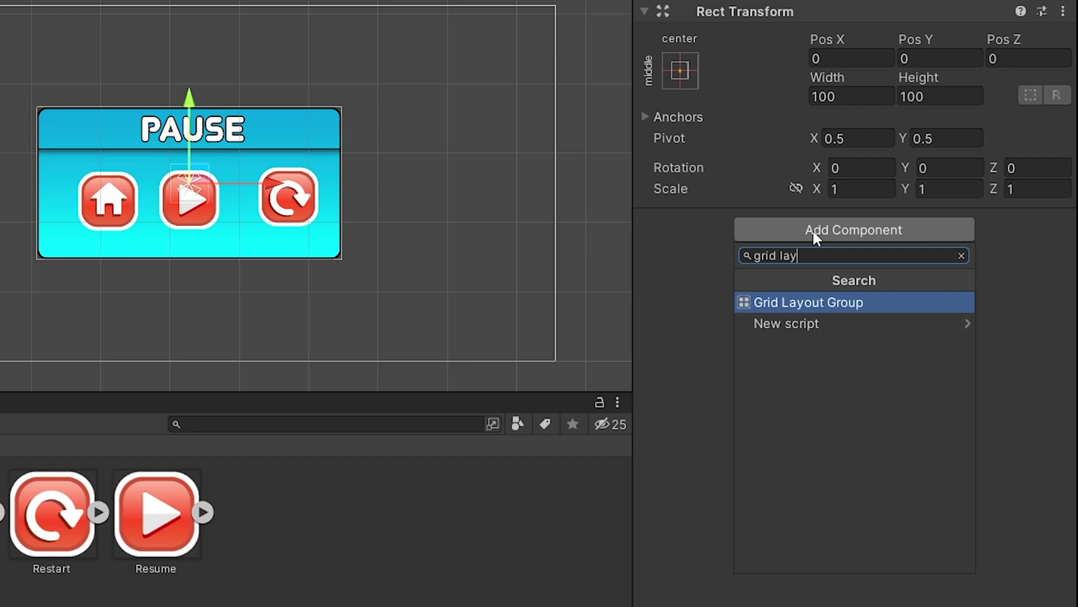
left_click(914, 303)
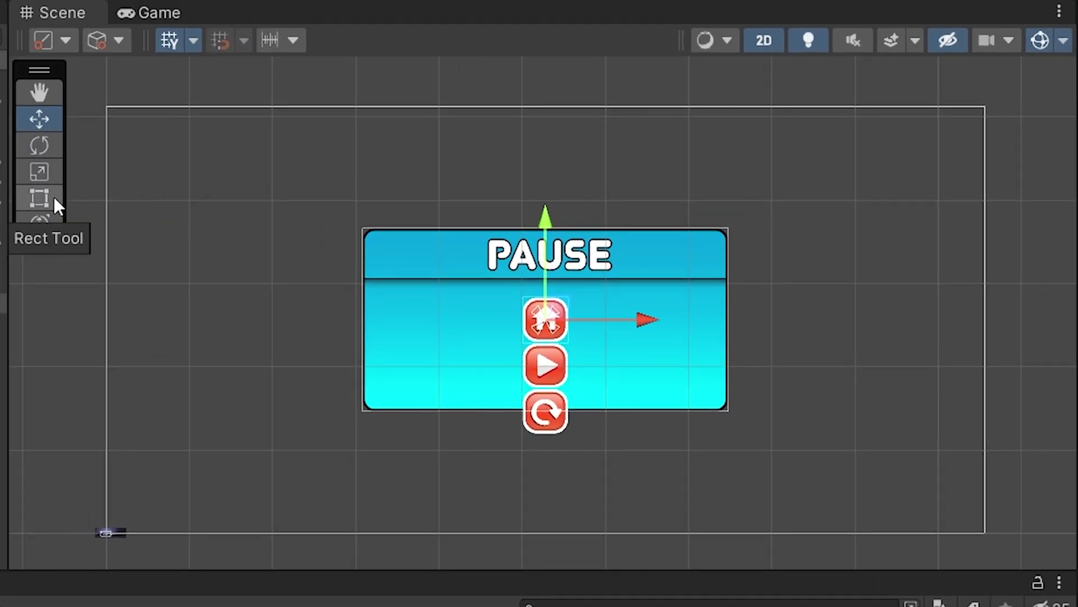
Resize the Buttons rectangle with the Rect Tool to fill the panel body
left_click(52, 196)
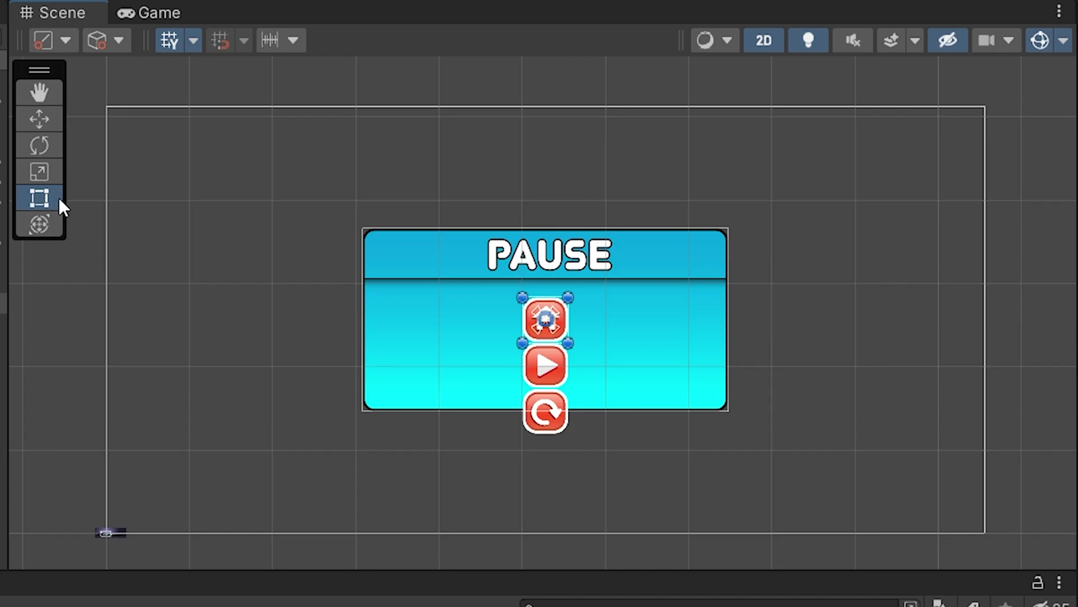
scroll(538, 312, "up", 4)
left_click_drag(594, 325, 911, 326)
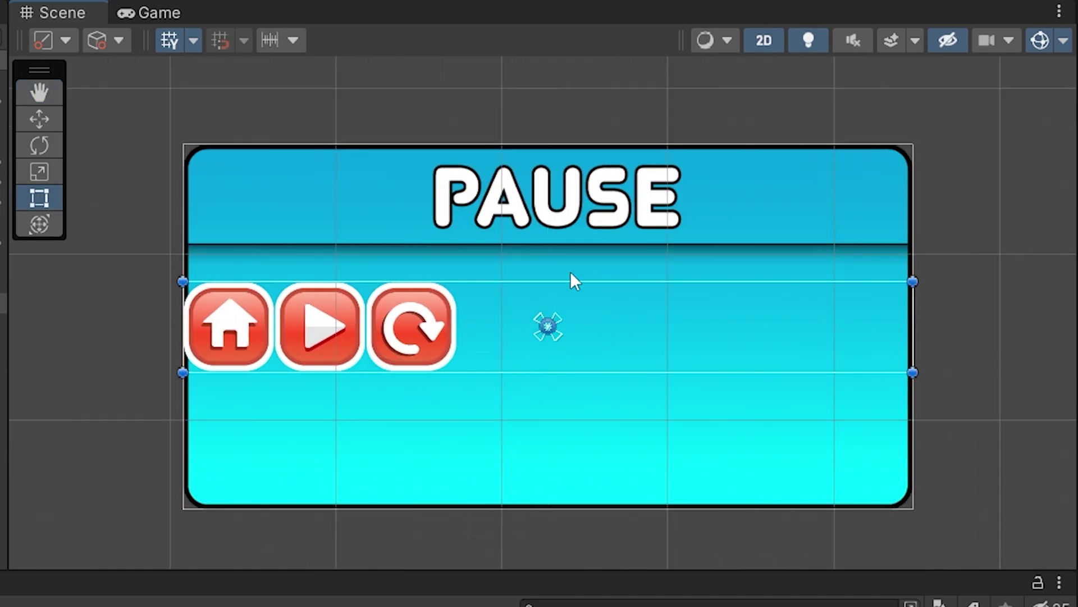
left_click_drag(571, 281, 571, 245)
left_click_drag(583, 372, 587, 506)
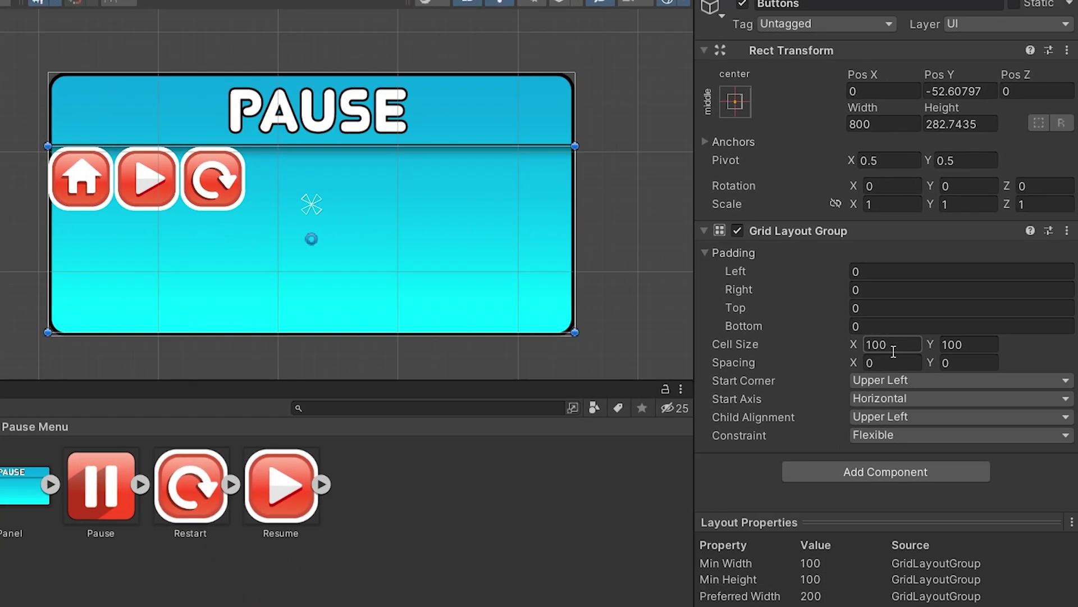
Set grid cells to 160 × 160, Middle Center alignment, and Fixed Row Count 1
type("160")
left_click(975, 346)
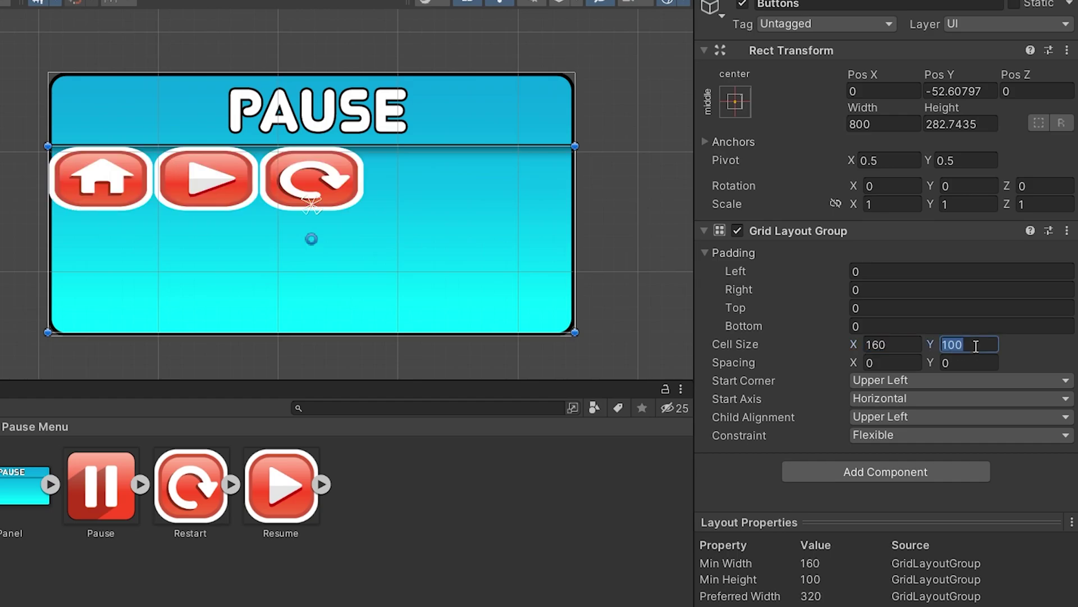
type("160")
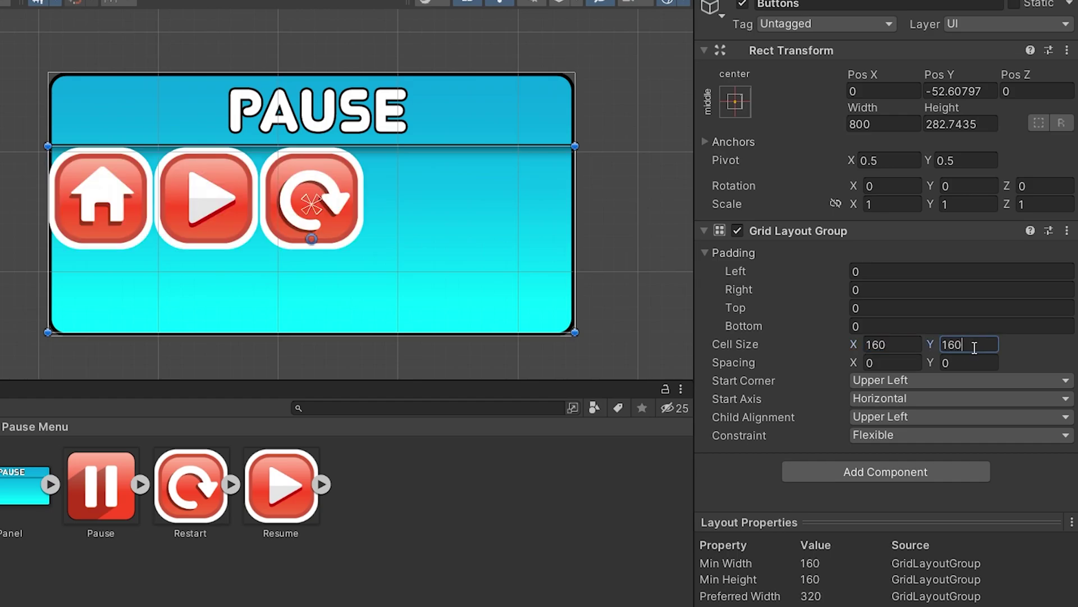
left_click(996, 415)
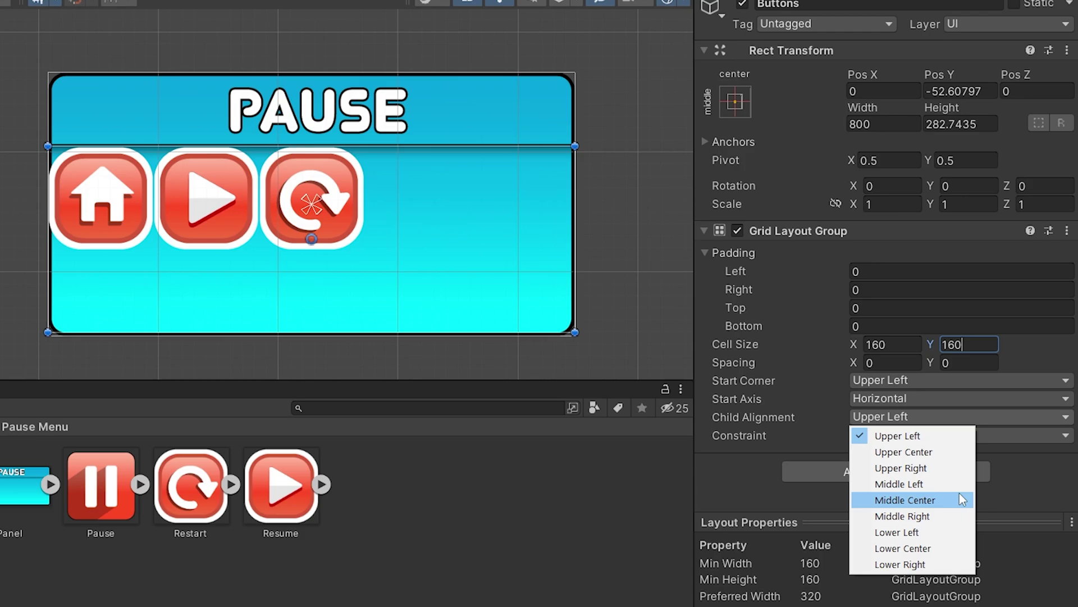
left_click(959, 495)
left_click(992, 438)
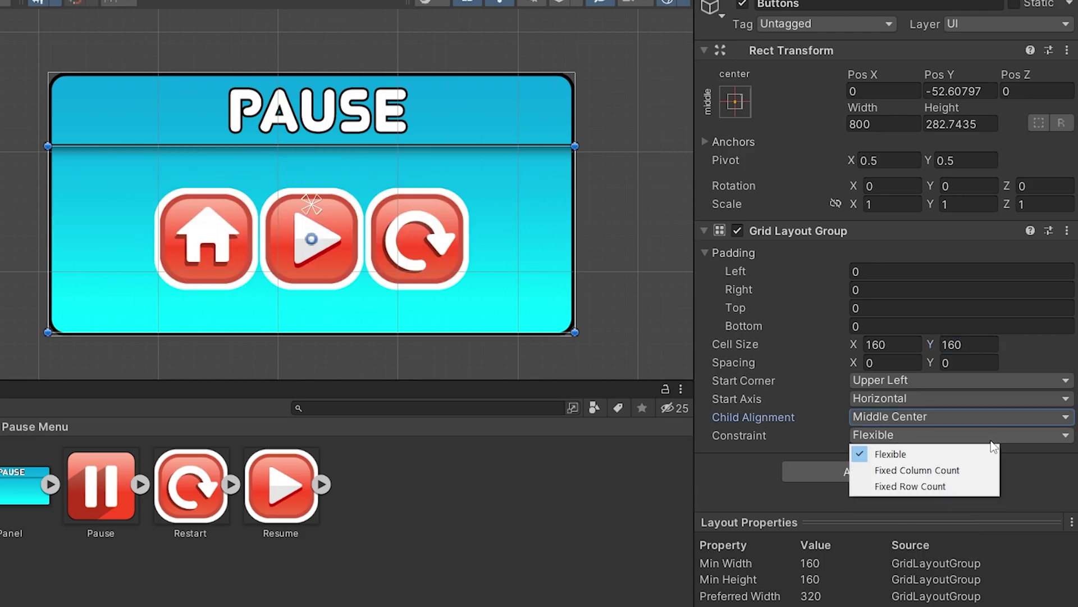
left_click(954, 485)
left_click(942, 454)
type("1")
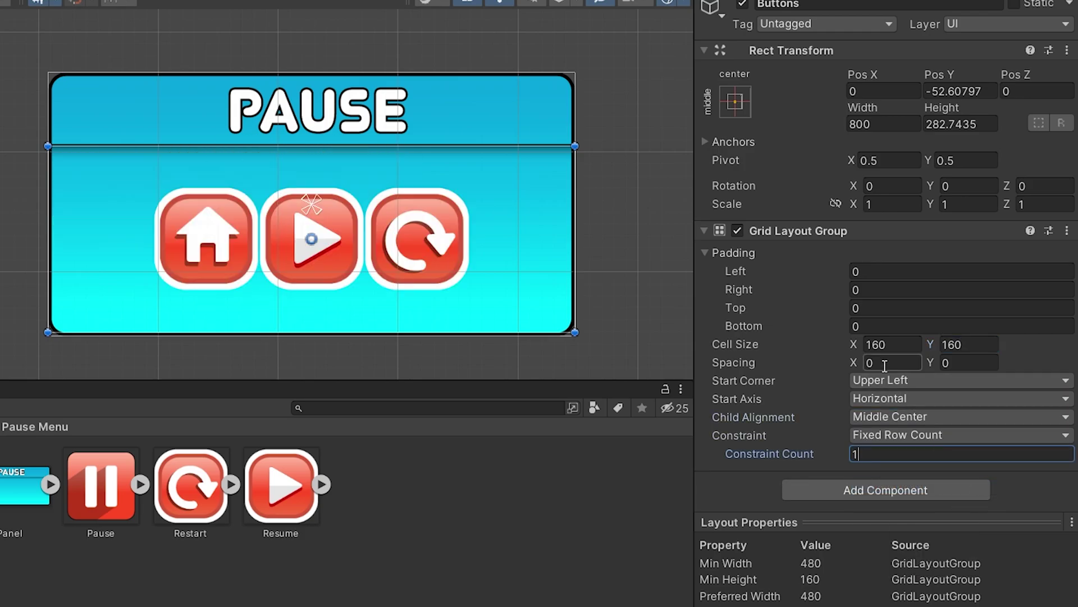
Set horizontal spacing to 30 and check the layout in the Game view
left_click_drag(860, 362, 324, 371)
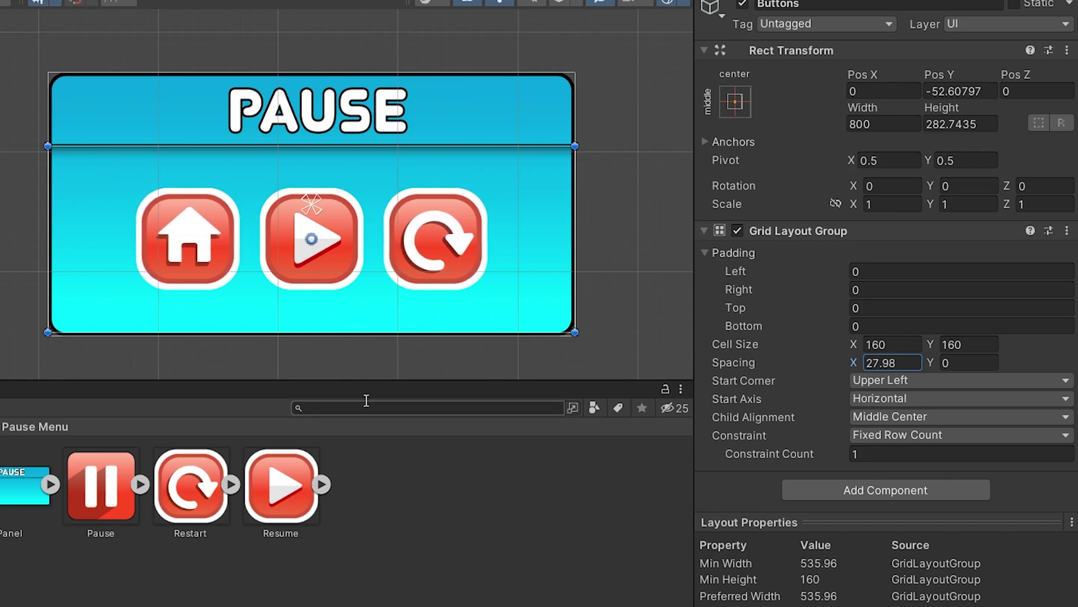
left_click(899, 363)
type("30")
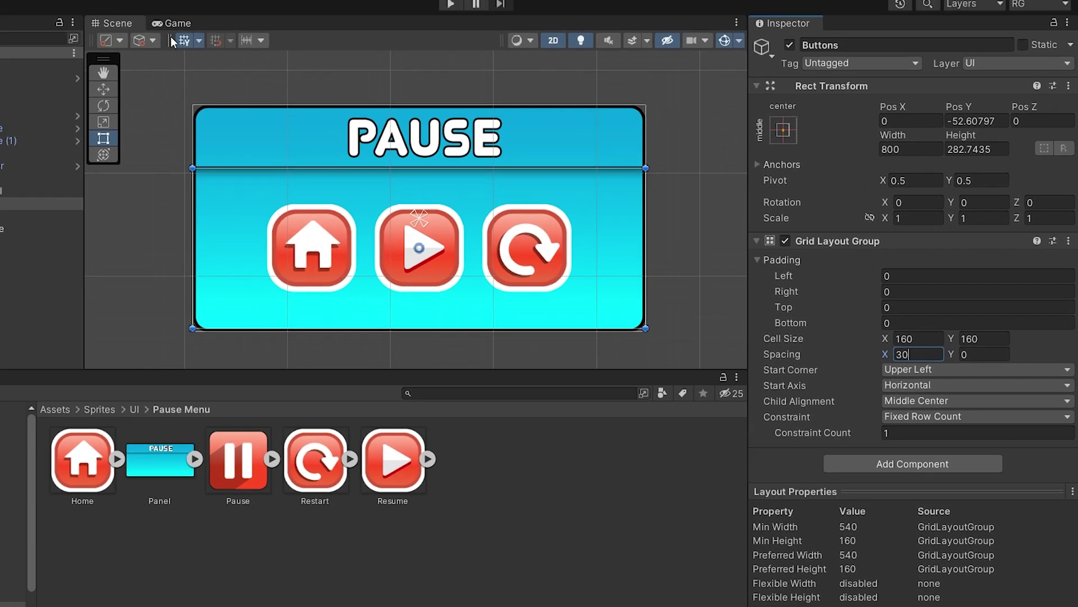
left_click(272, 52)
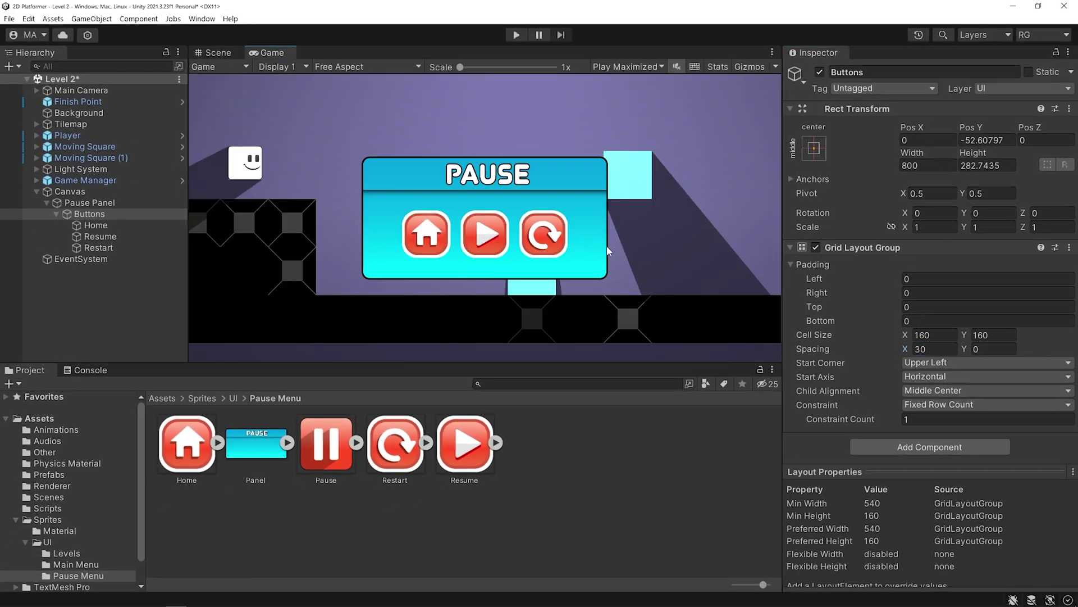
Add a UI Panel under the Canvas named Dark Panel
left_click(56, 214)
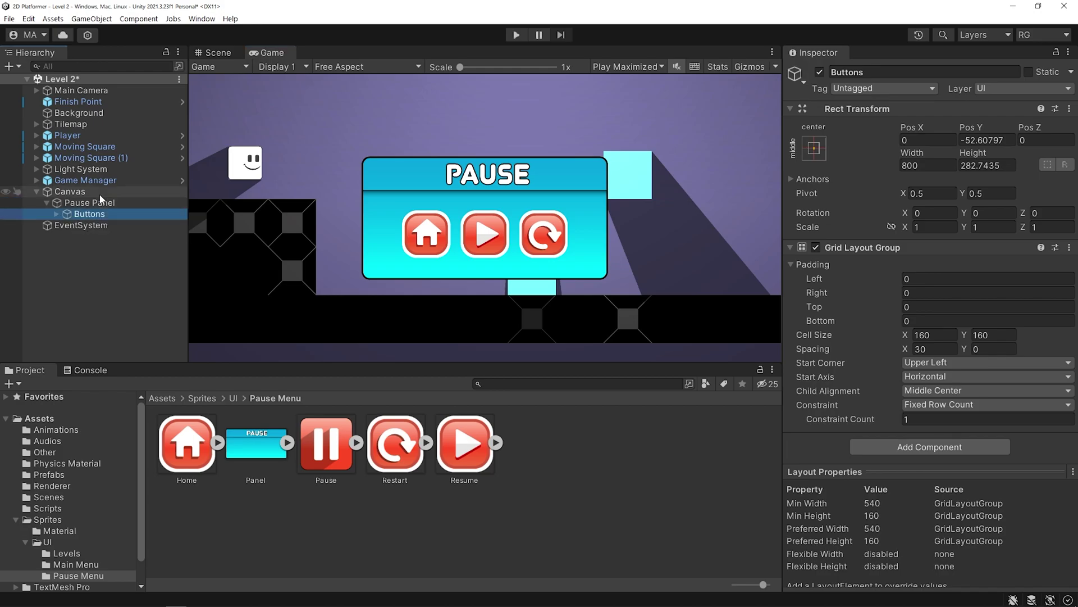
right_click(108, 192)
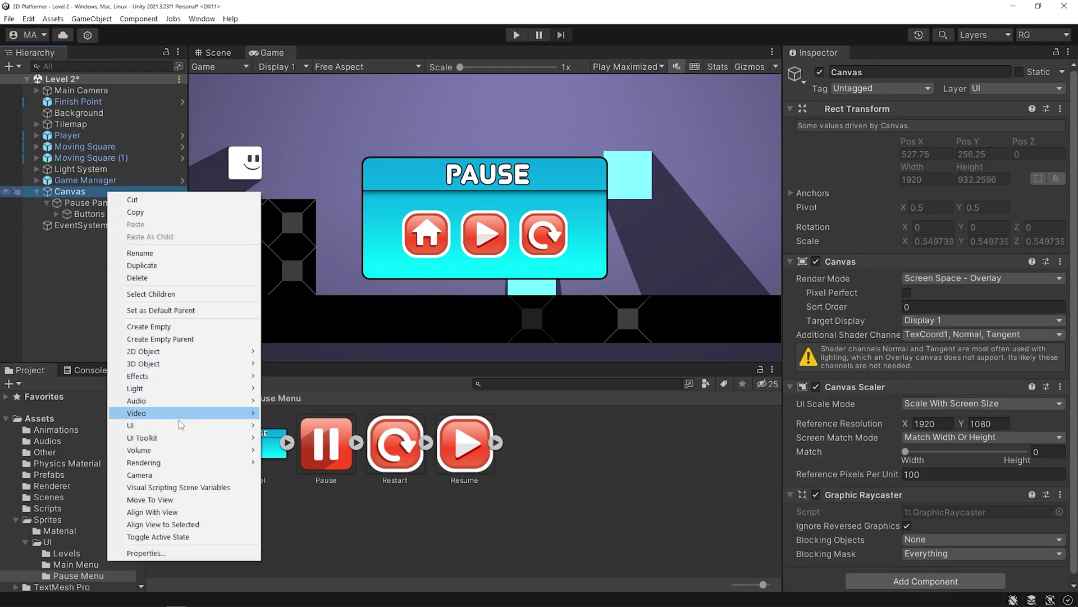
mouse_move(177, 422)
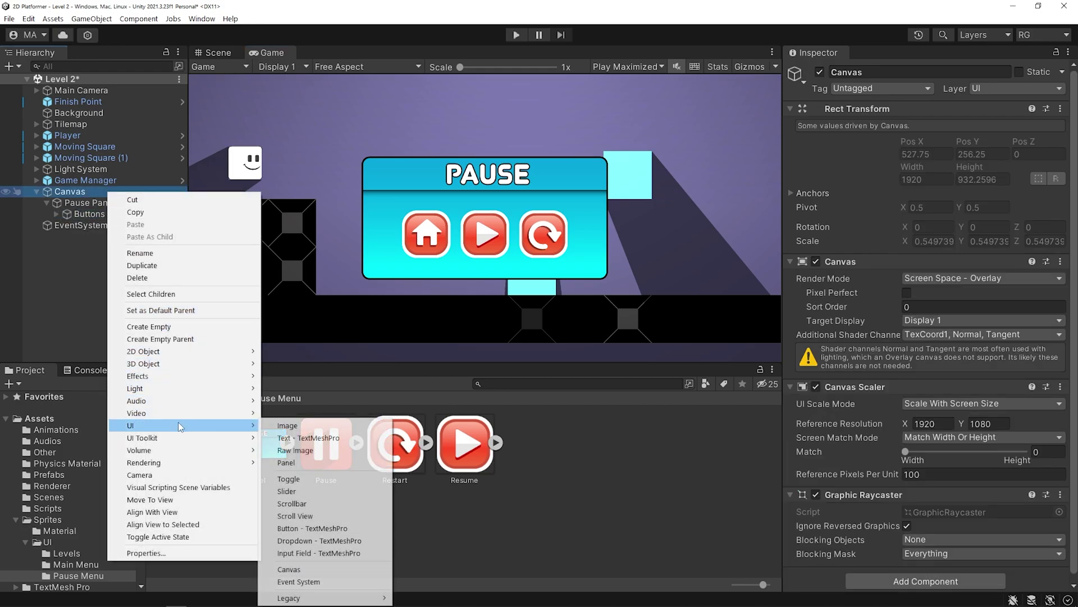
left_click(350, 464)
type("Dark")
key("Return")
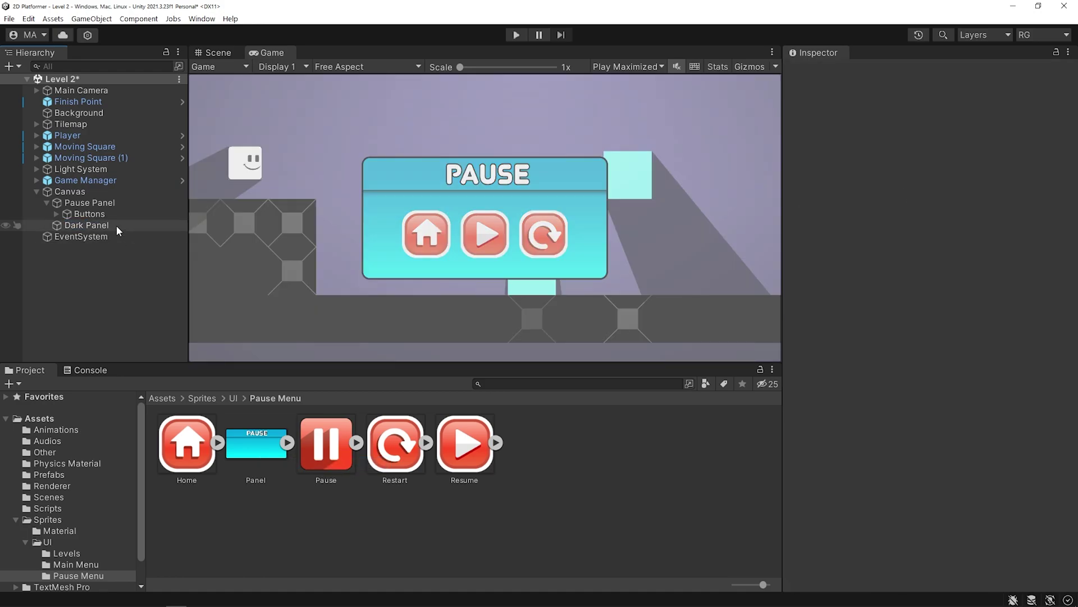
Set Dark Panel's colour to black with alpha 160
left_click(983, 322)
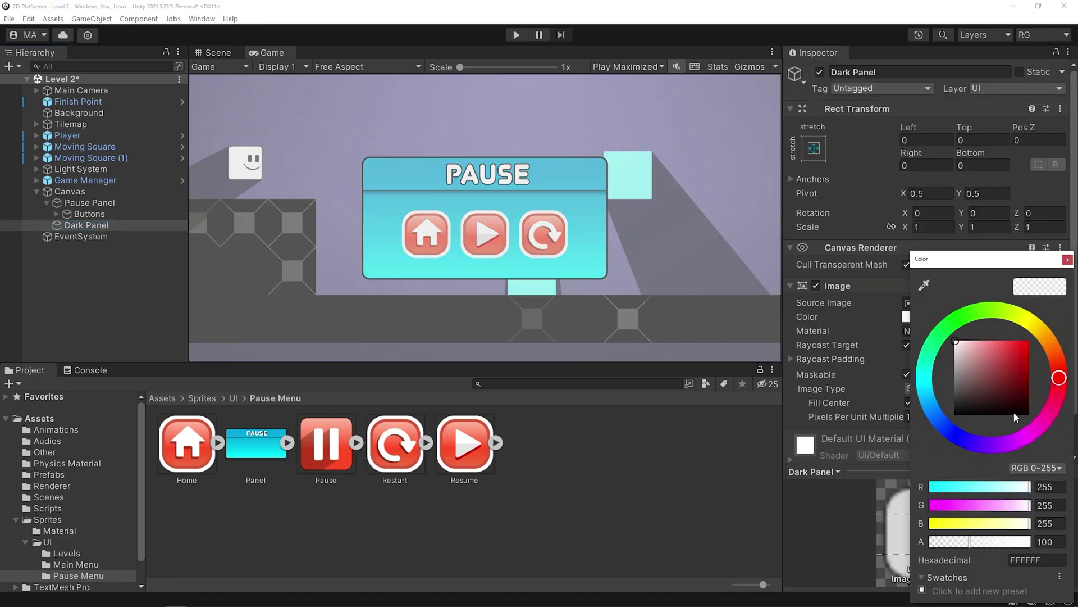
left_click_drag(1016, 403, 1038, 437)
left_click_drag(975, 544, 993, 541)
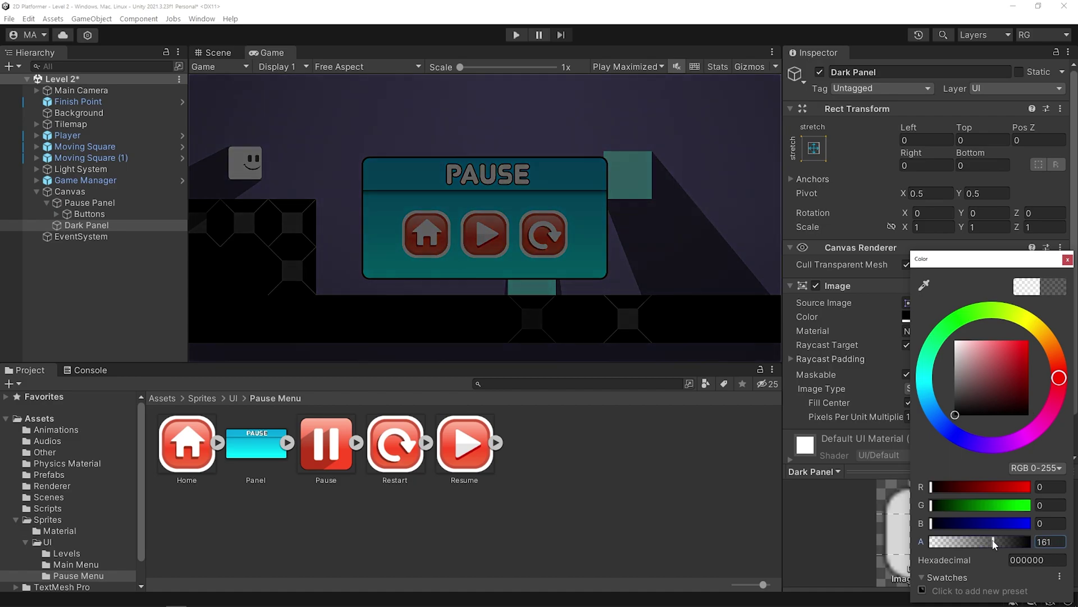
type("160")
left_click(1067, 259)
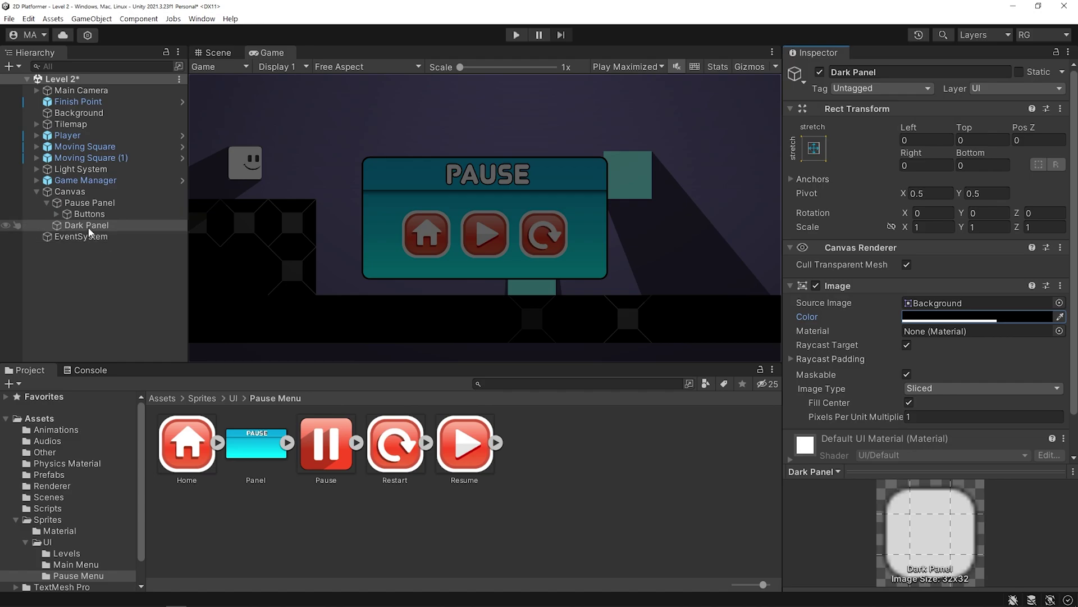
Place Dark Panel above Pause Panel in the hierarchy and toggle the Canvas to test it
left_click_drag(90, 224, 90, 195)
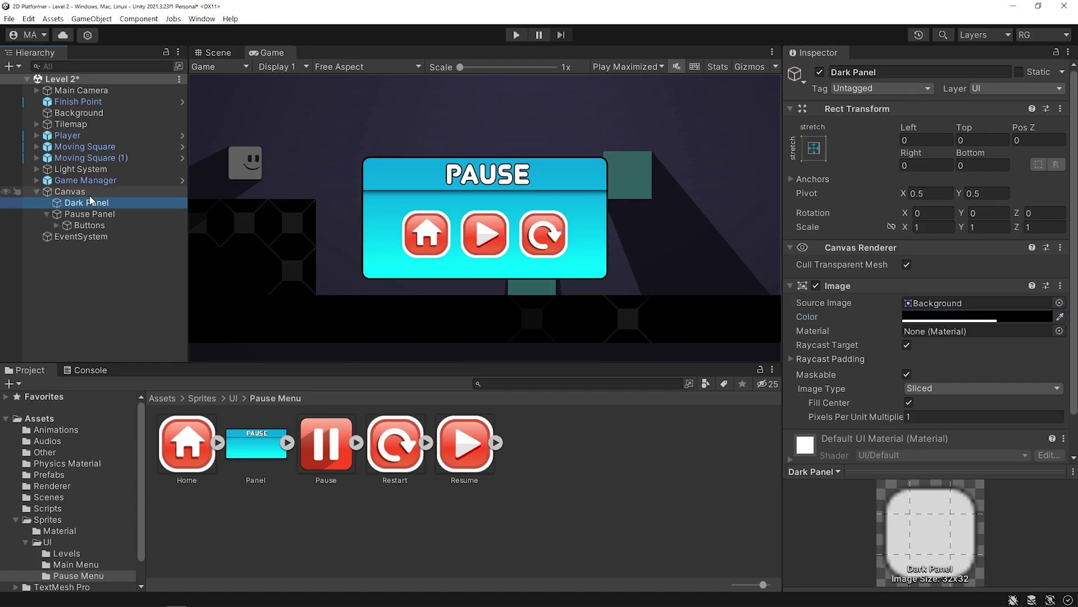
left_click(85, 191)
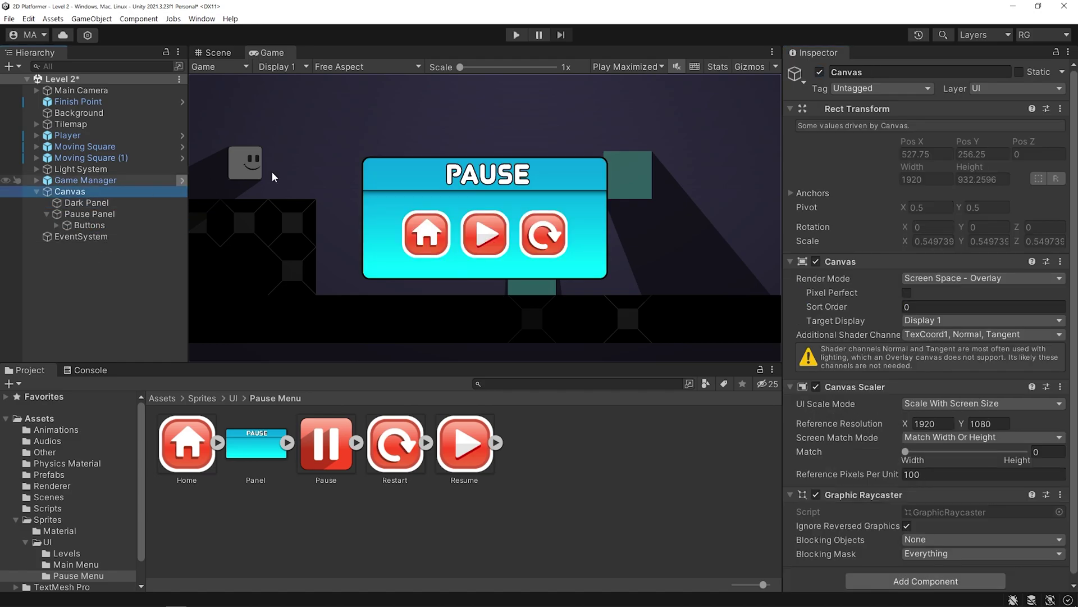
left_click(824, 75)
left_click(824, 74)
left_click(824, 74)
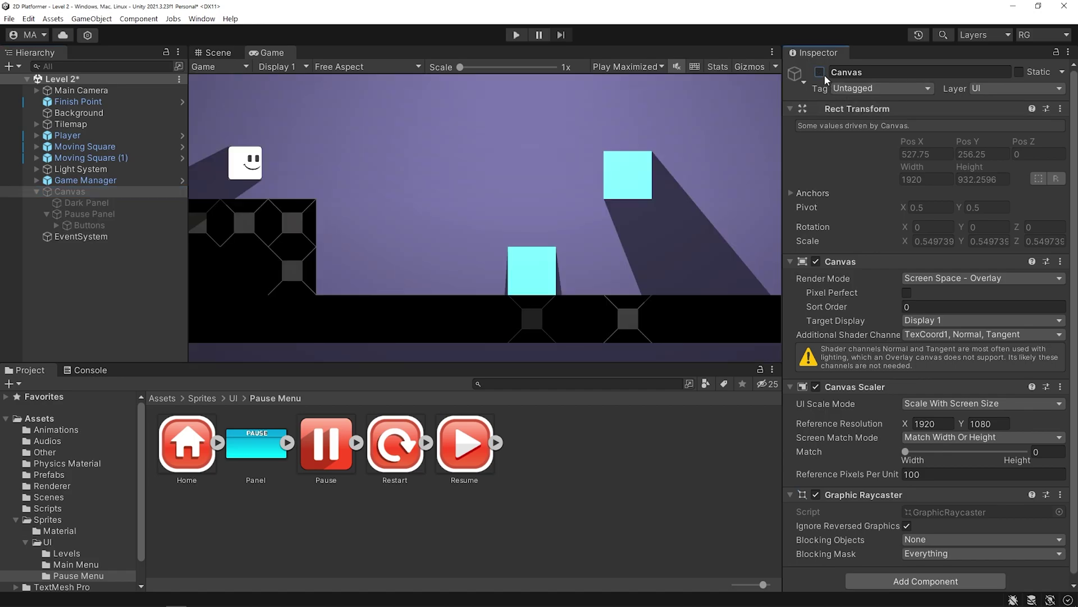
left_click(824, 74)
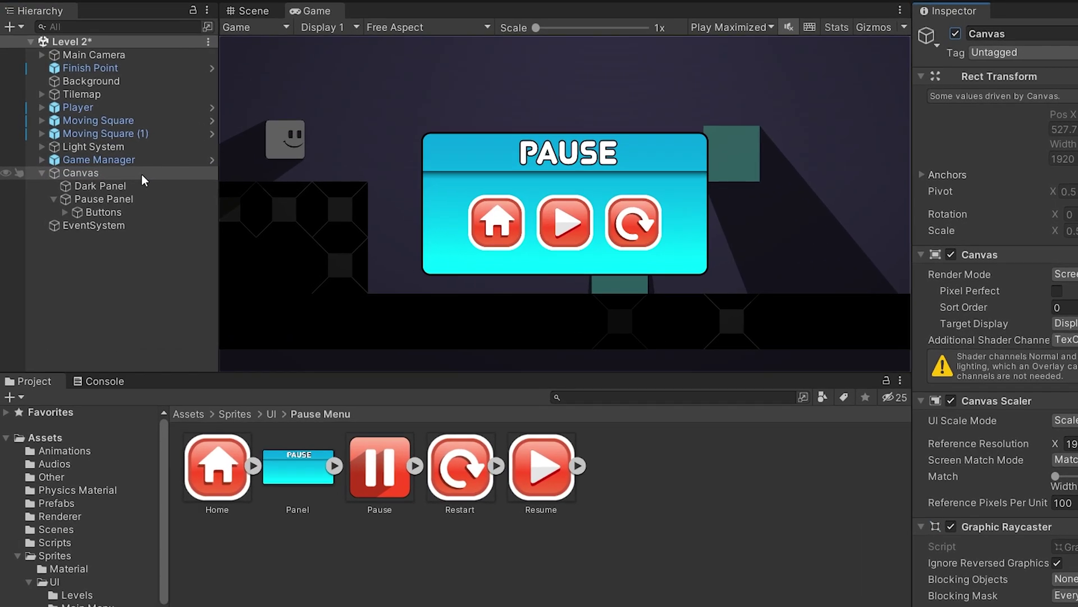
Create an empty object named 'Pause Menu' under Canvas
left_click(121, 191)
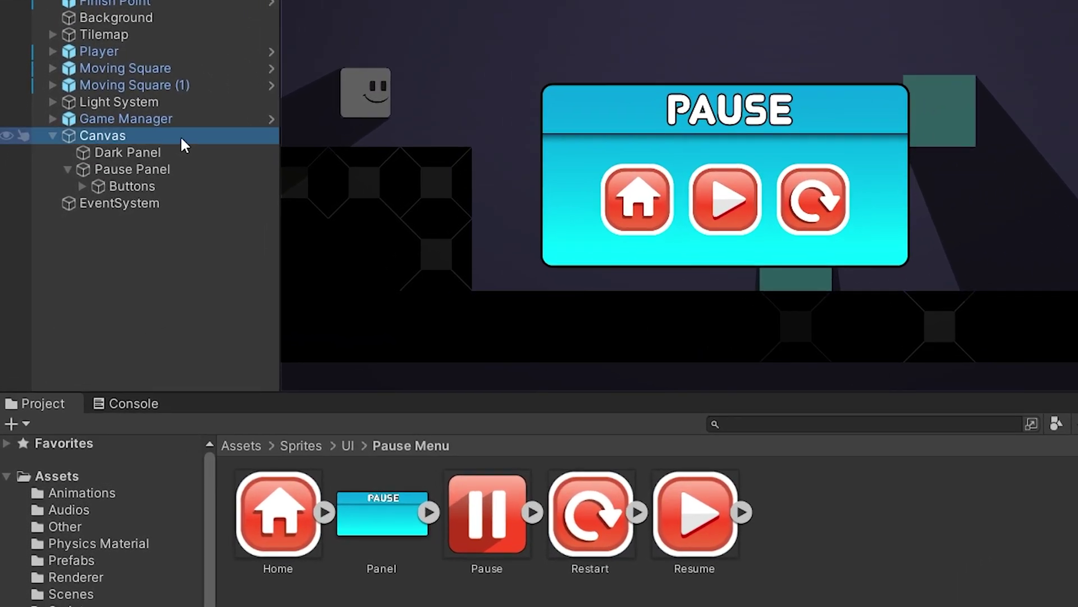
right_click(181, 136)
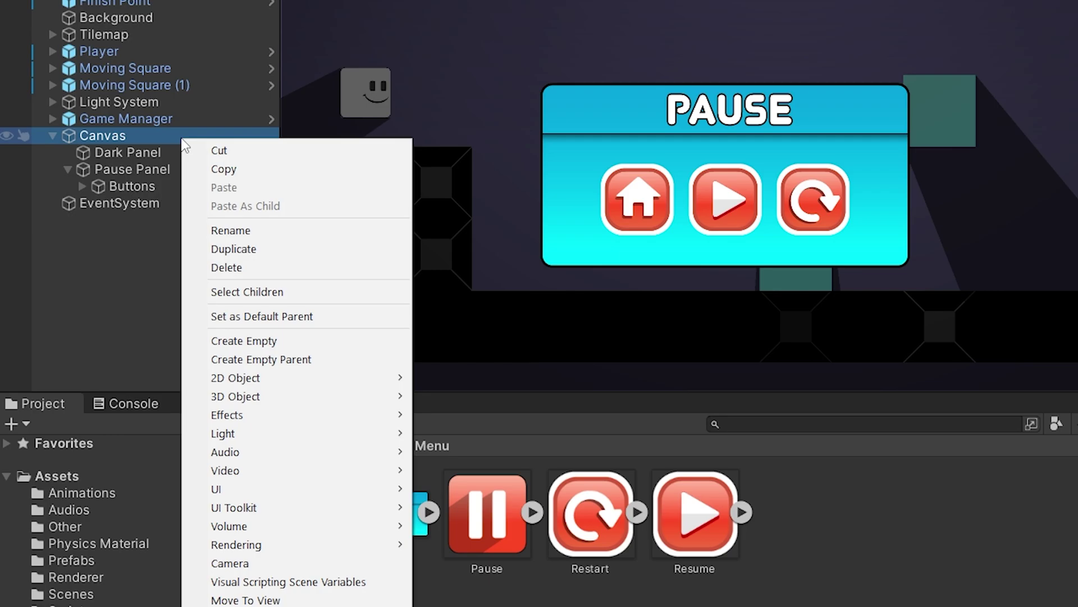
left_click(356, 335)
type("Pause Menu")
key("Return")
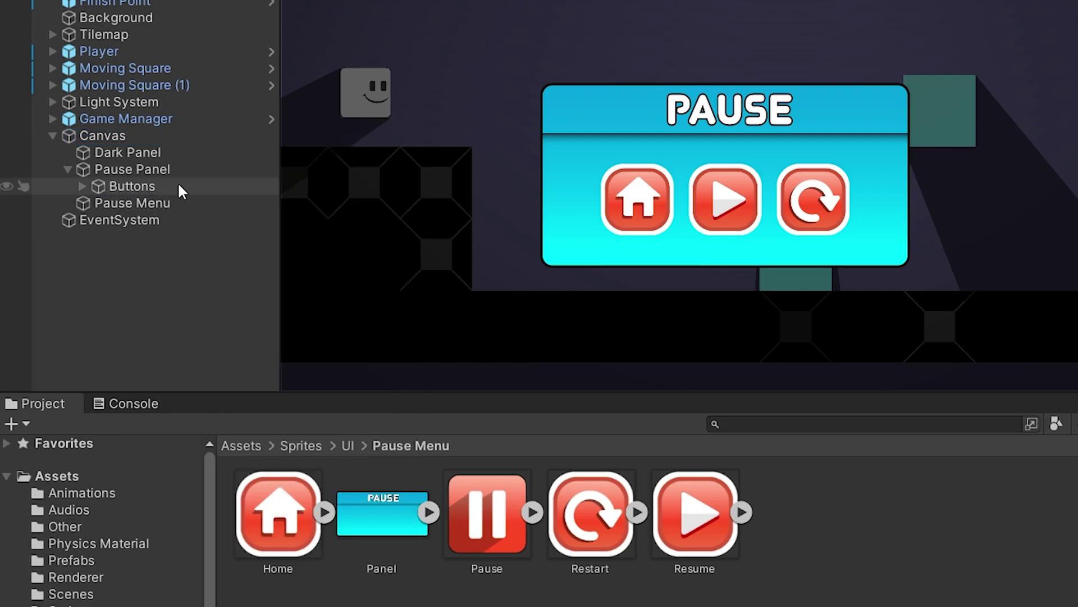
Move Dark Panel and Pause Panel into Pause Menu, then deactivate Pause Menu
left_click(167, 157)
left_click(68, 170)
left_click(175, 166, "ctrl")
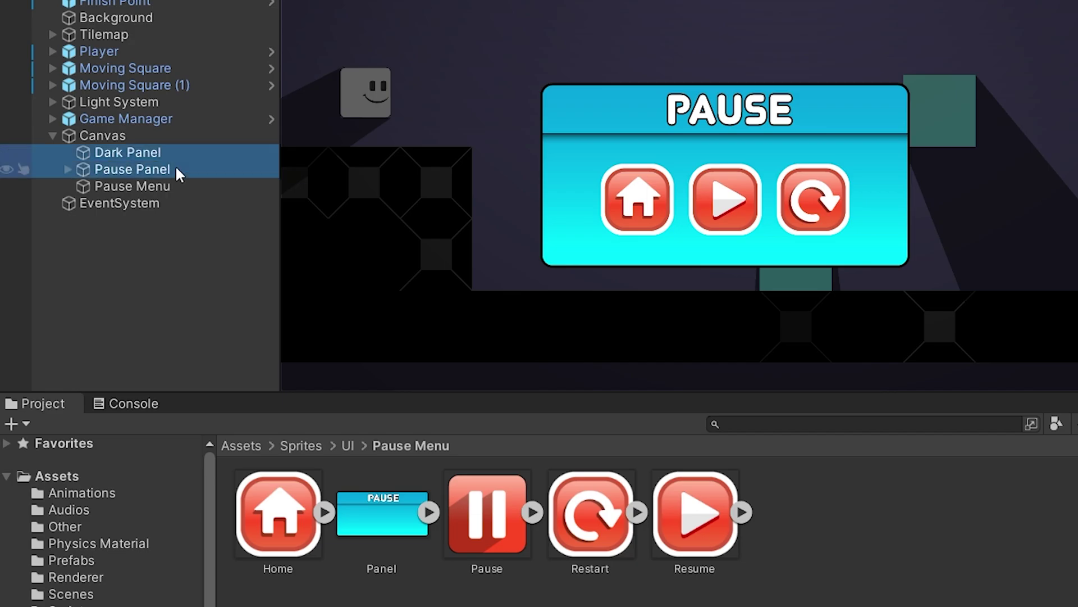
left_click_drag(156, 187, 155, 188)
left_click(67, 150)
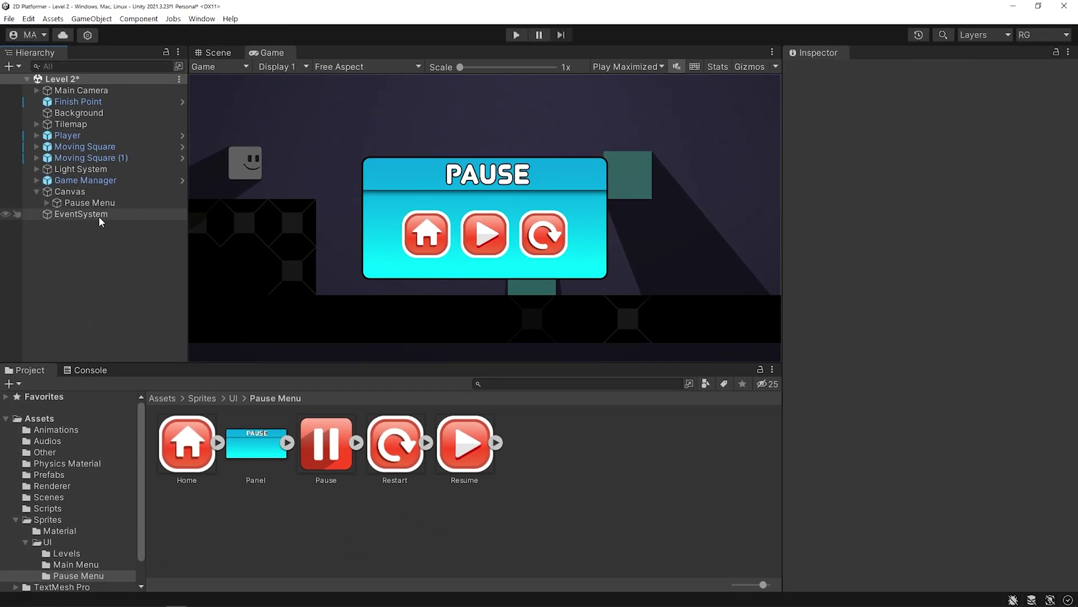
left_click(103, 203)
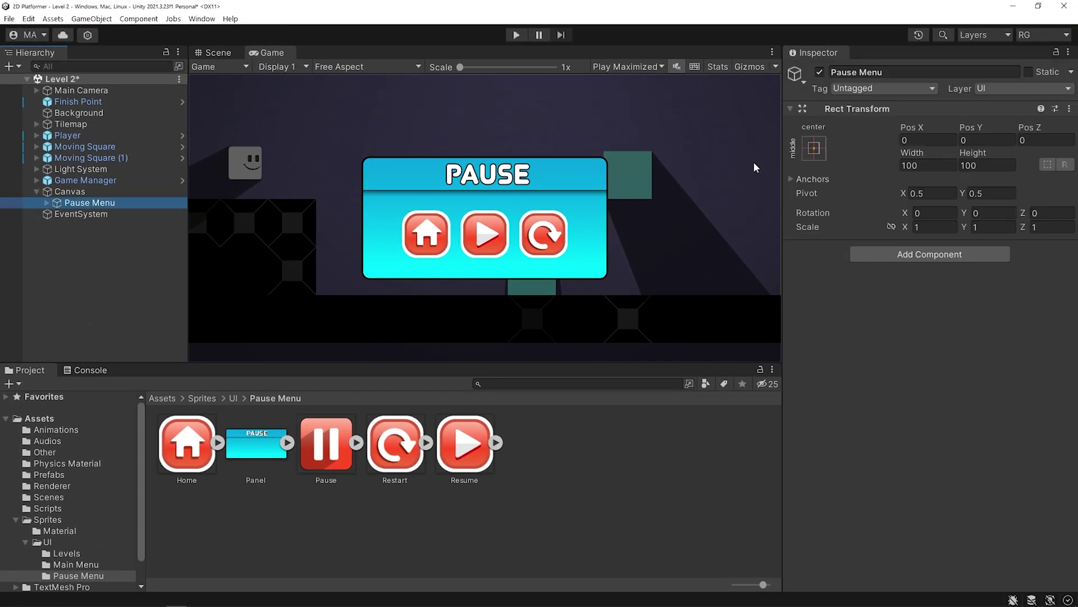
left_click(820, 73)
left_click(820, 73)
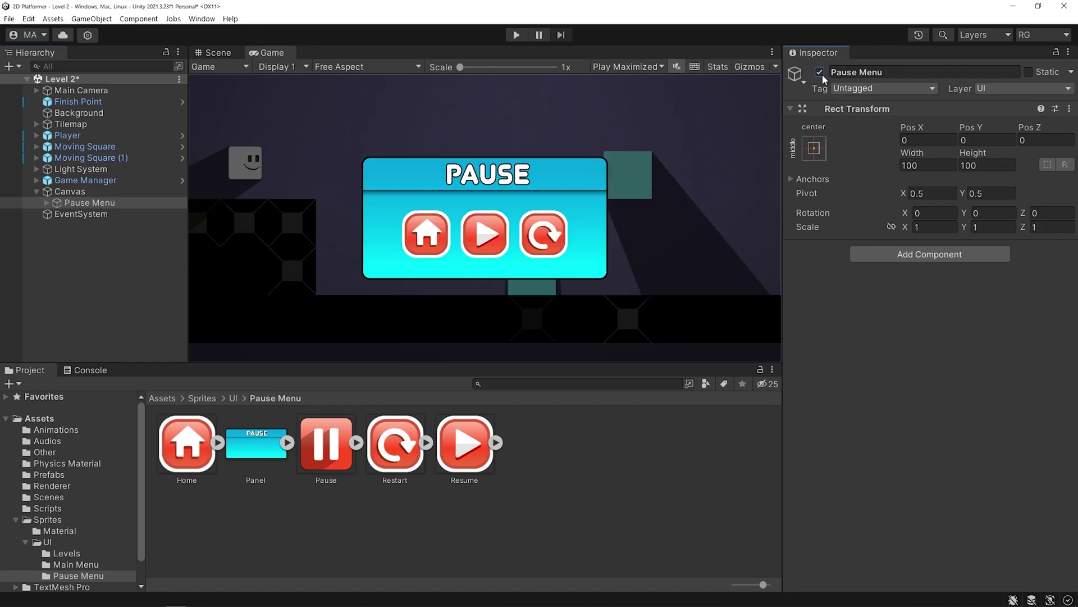
left_click(820, 72)
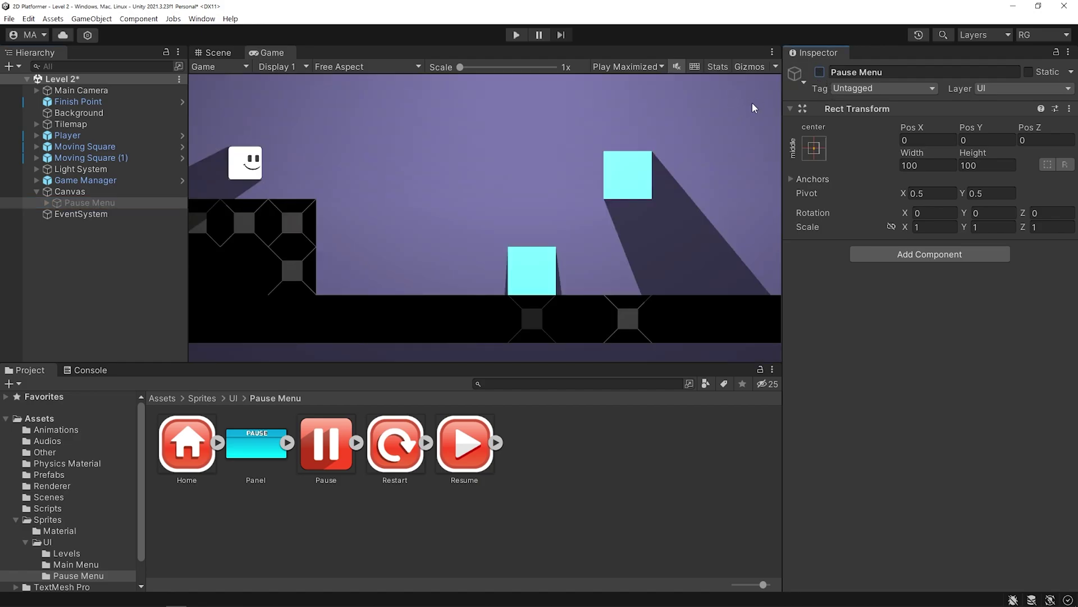
Add a new button under Canvas and delete its text label
left_click(84, 192)
right_click(84, 192)
mouse_move(206, 421)
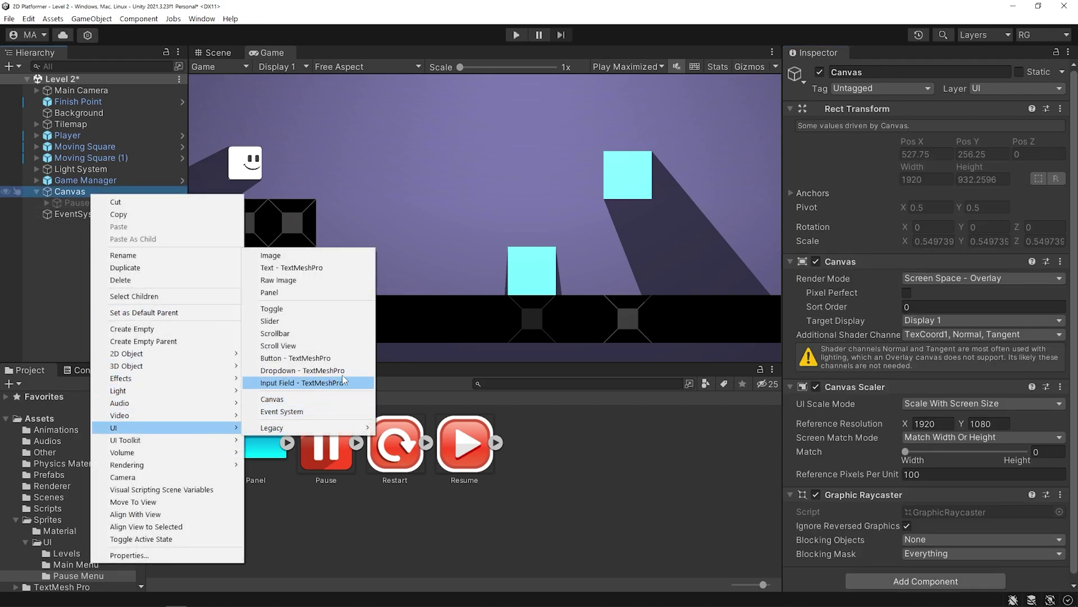
left_click(352, 359)
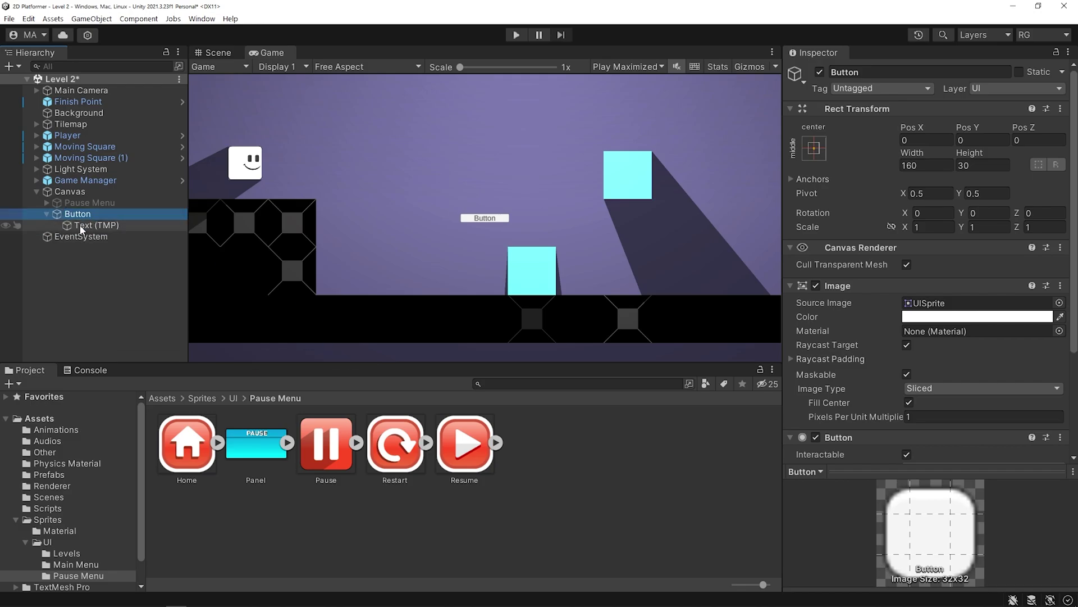
left_click(80, 225)
key("Delete")
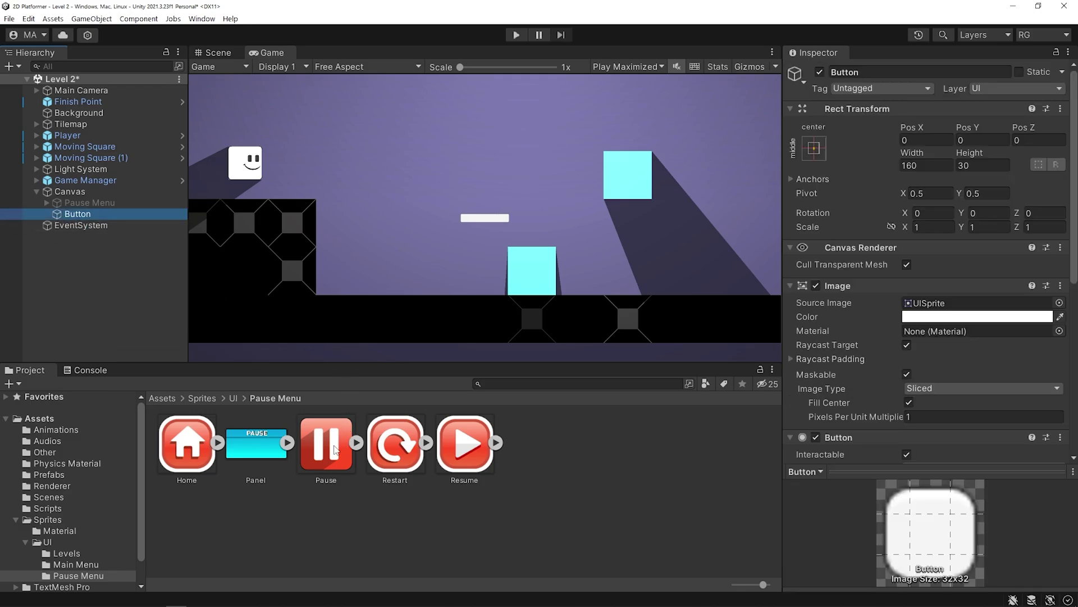
Give the button the Pause sprite image and a height of 160
left_click_drag(336, 449, 961, 310)
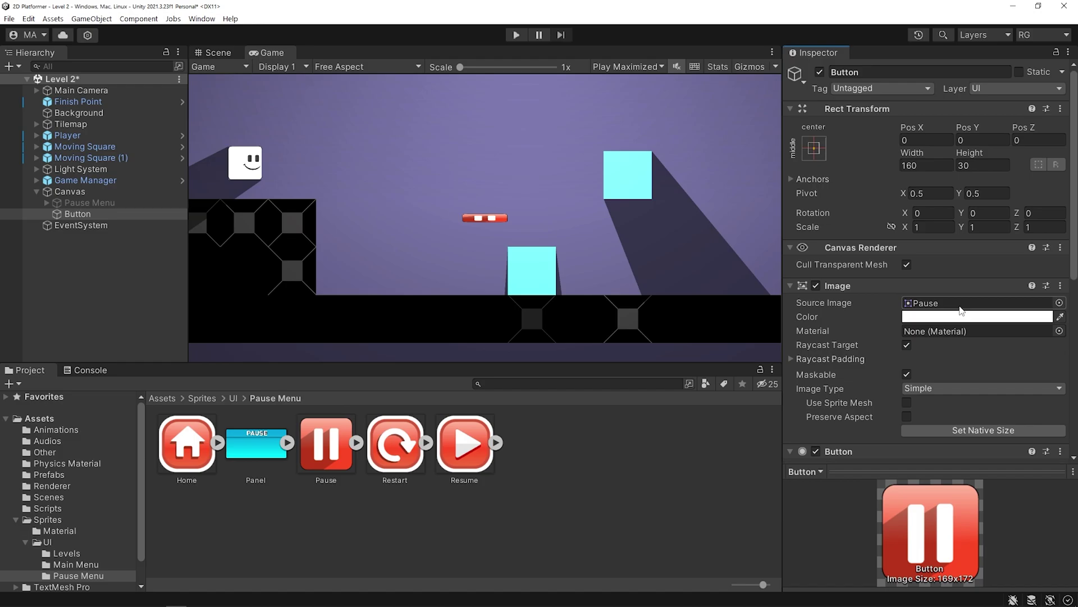
left_click(988, 168)
type("160")
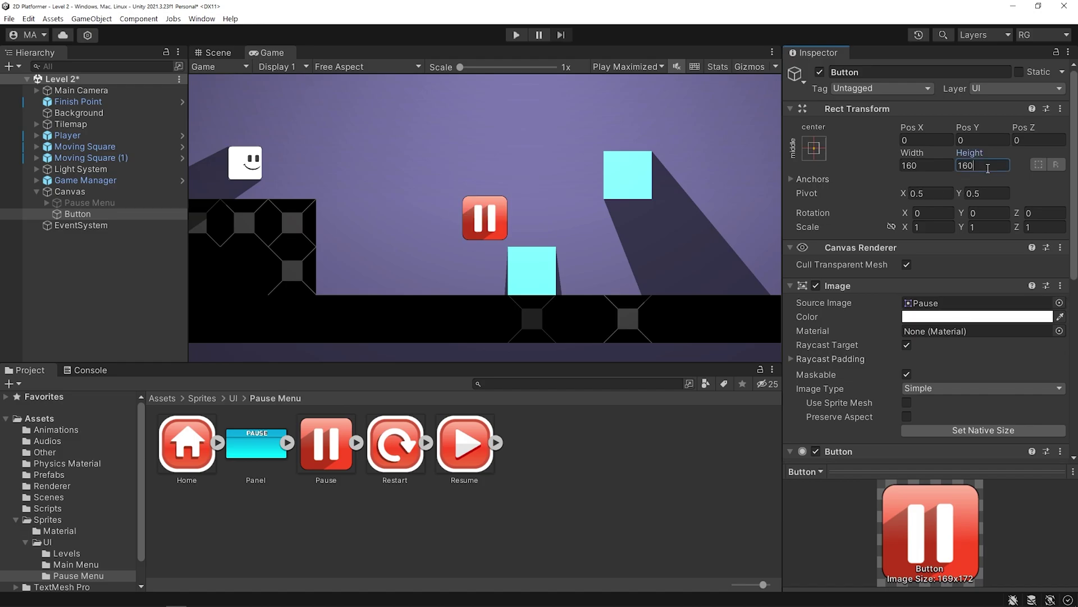
key("ctrl+1")
scroll(450, 161, "down", 5)
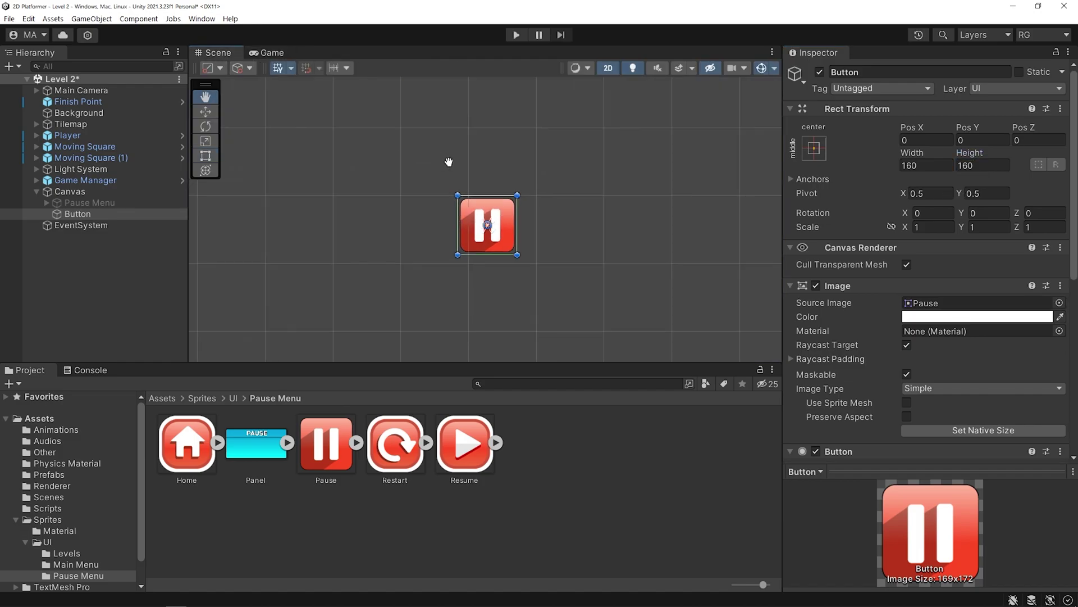
Rename it Pause Button and anchor it top-right with Pos X and Y of -15
left_click(66, 216)
type("Pause")
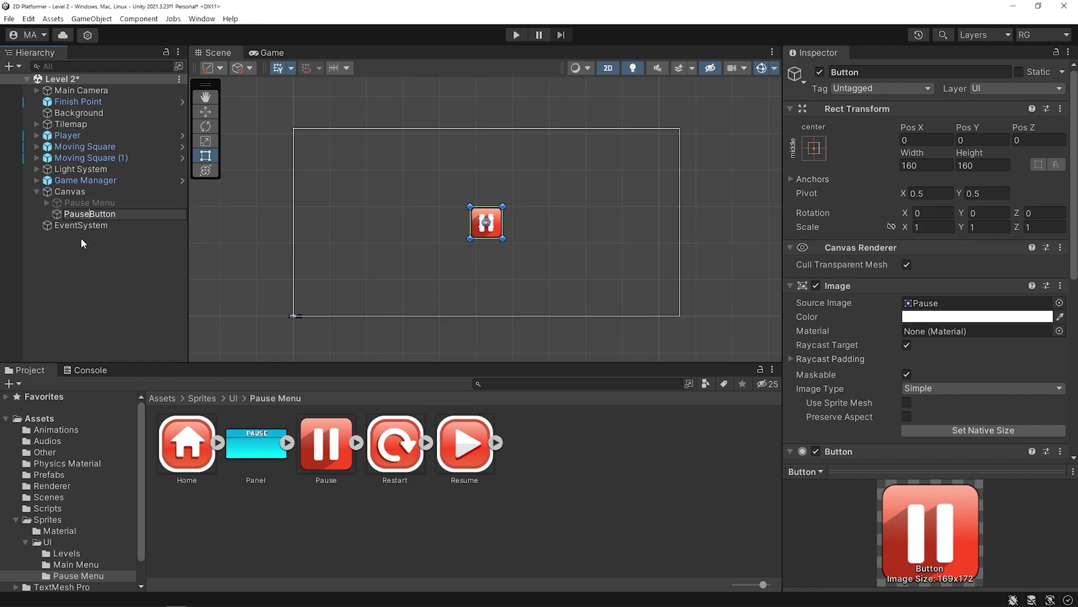
key("Return")
left_click(816, 149)
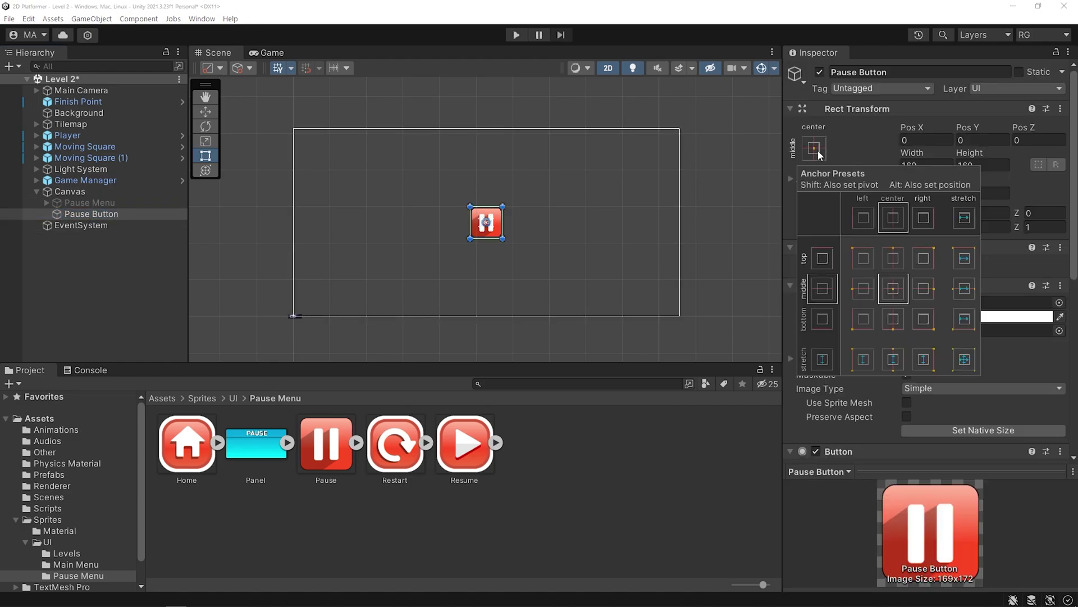
key("shift+alt")
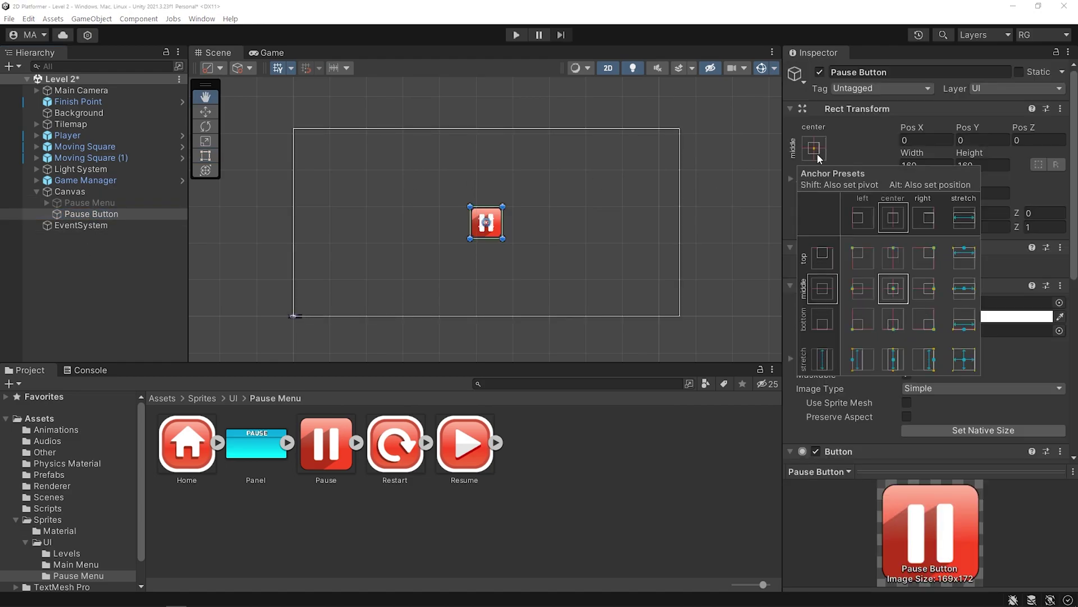
left_click(926, 257, "alt+shift")
key("w")
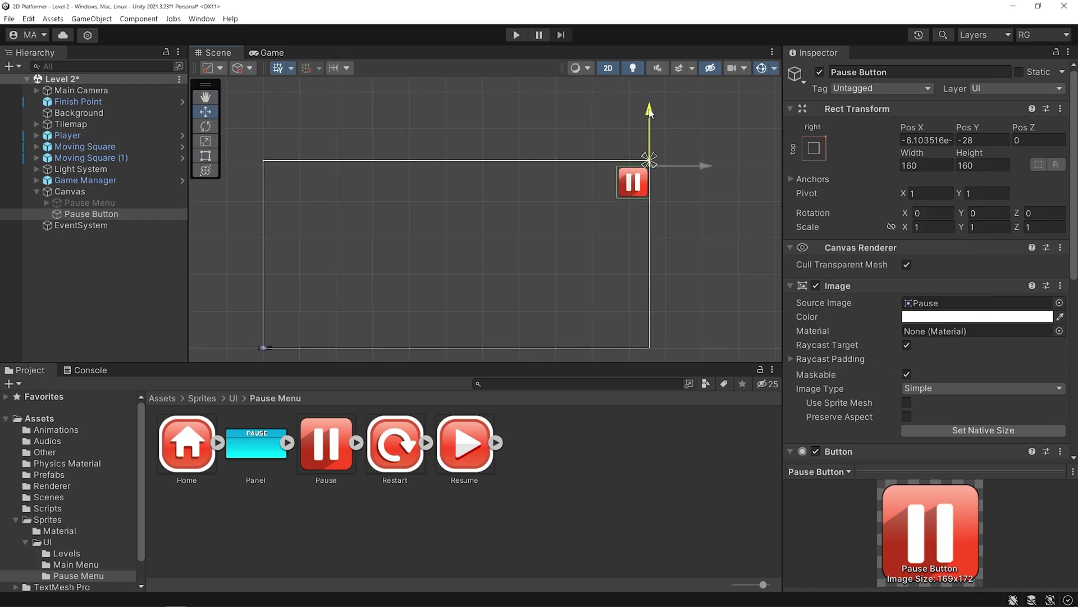
left_click(983, 141)
type("-15")
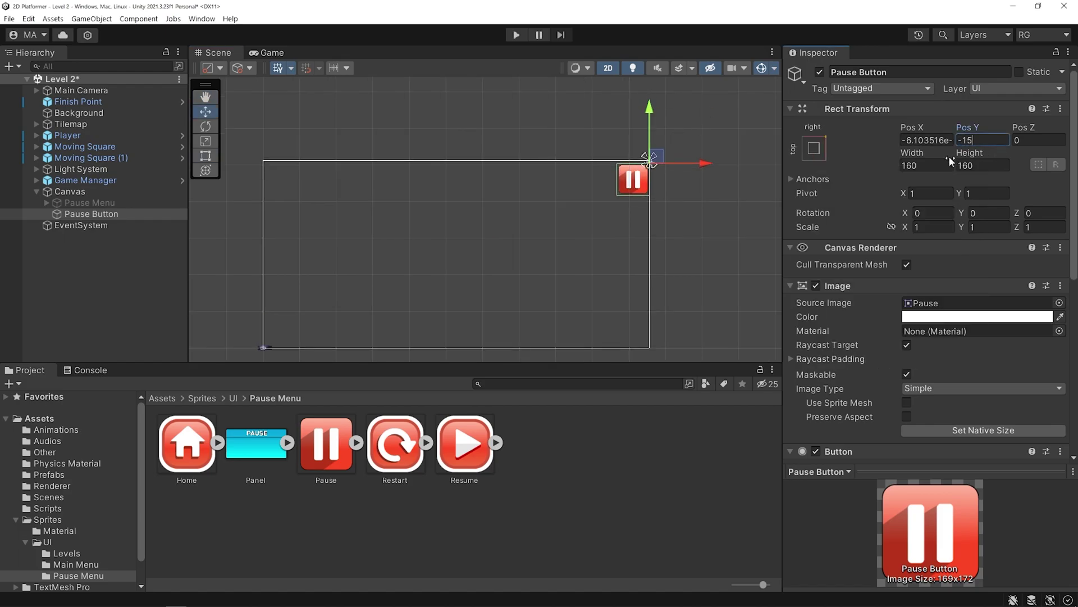
left_click(938, 141)
type("-15")
Make the button semi-transparent, resize it to 130×130, and test it in Play mode
left_click(268, 52)
left_click(978, 316)
left_click_drag(998, 543, 973, 544)
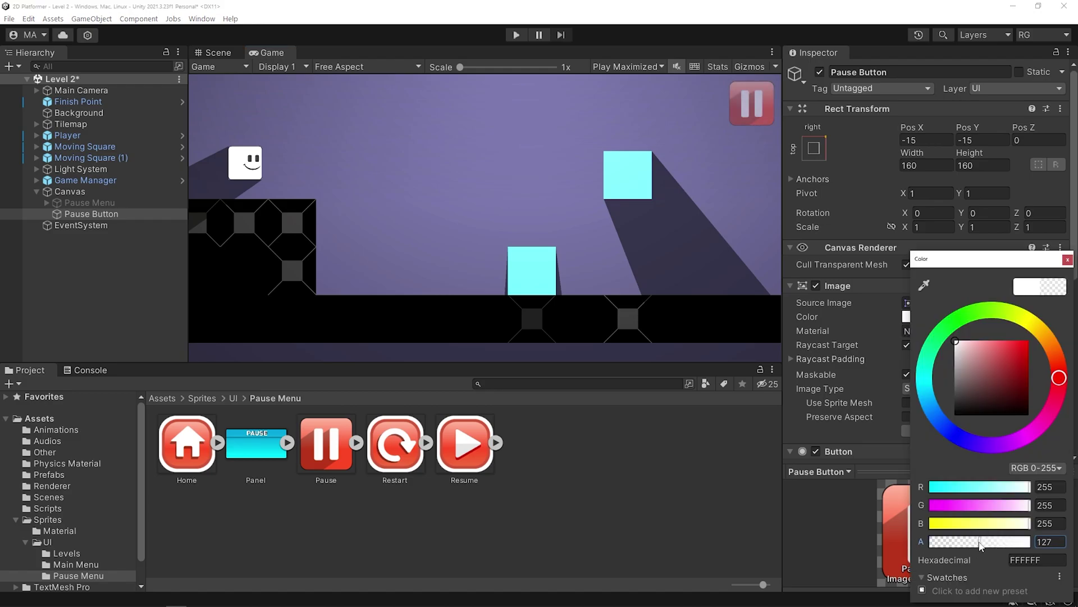
left_click(279, 55)
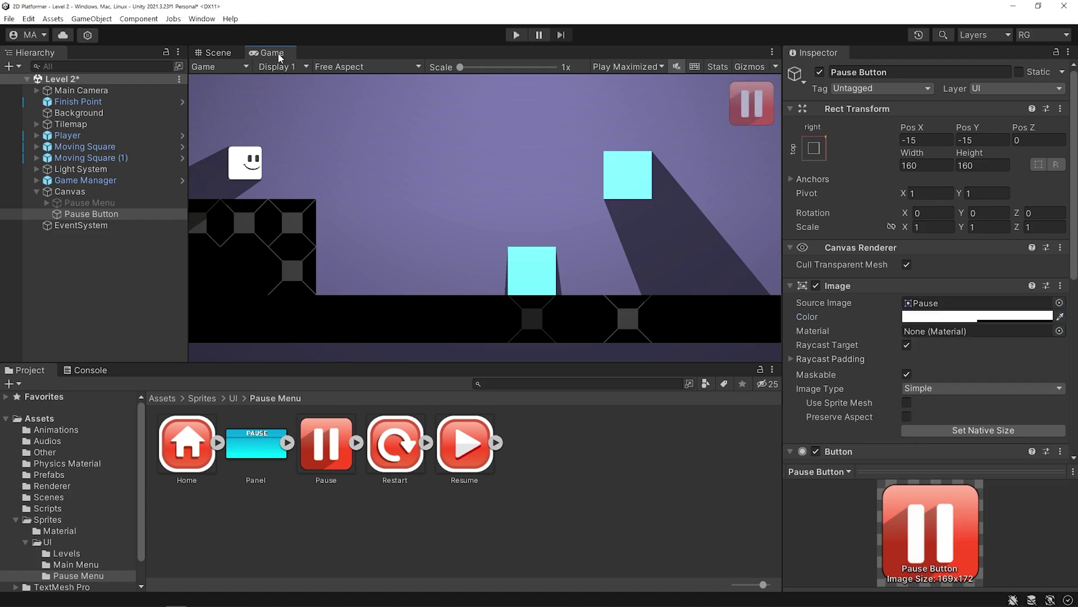
type("130")
left_click(983, 166)
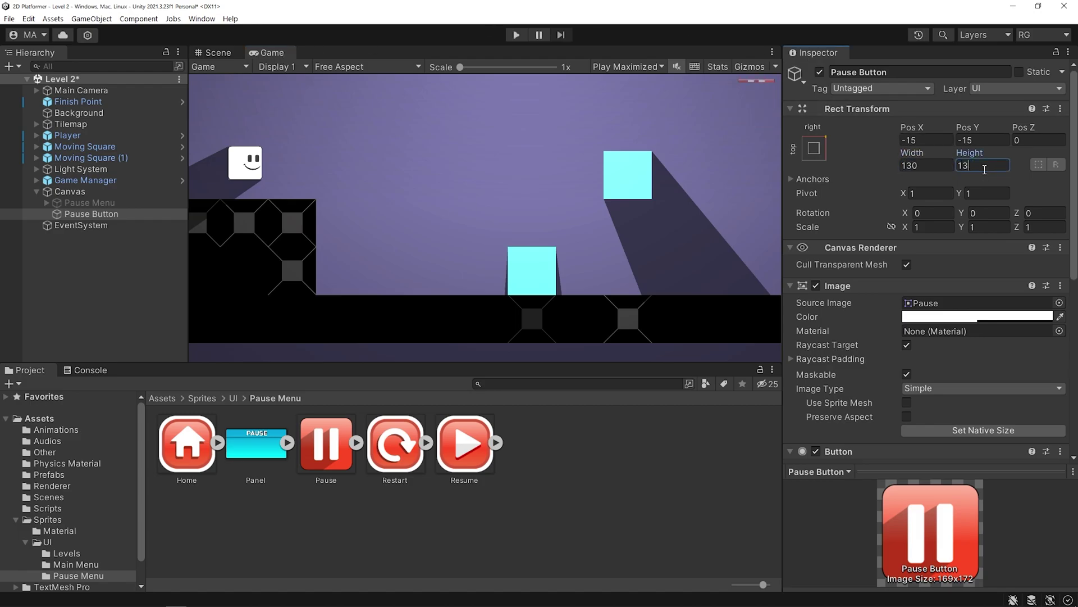
type("130")
key("ctrl+p")
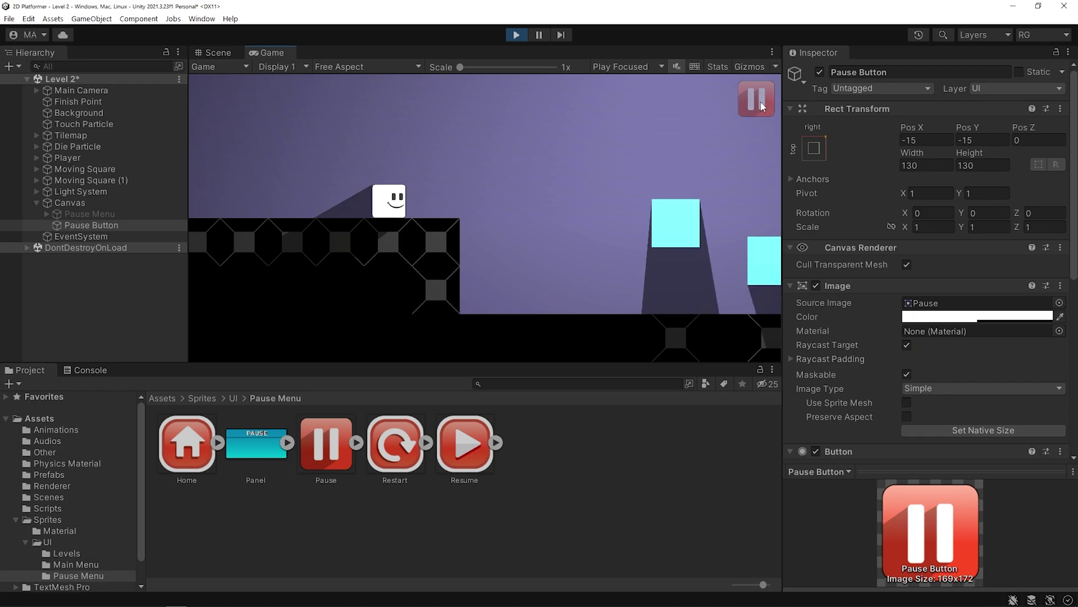
key("ctrl+p")
Reactivate Pause Menu, attach a new PauseMenu script to it, and open the script
left_click(820, 72)
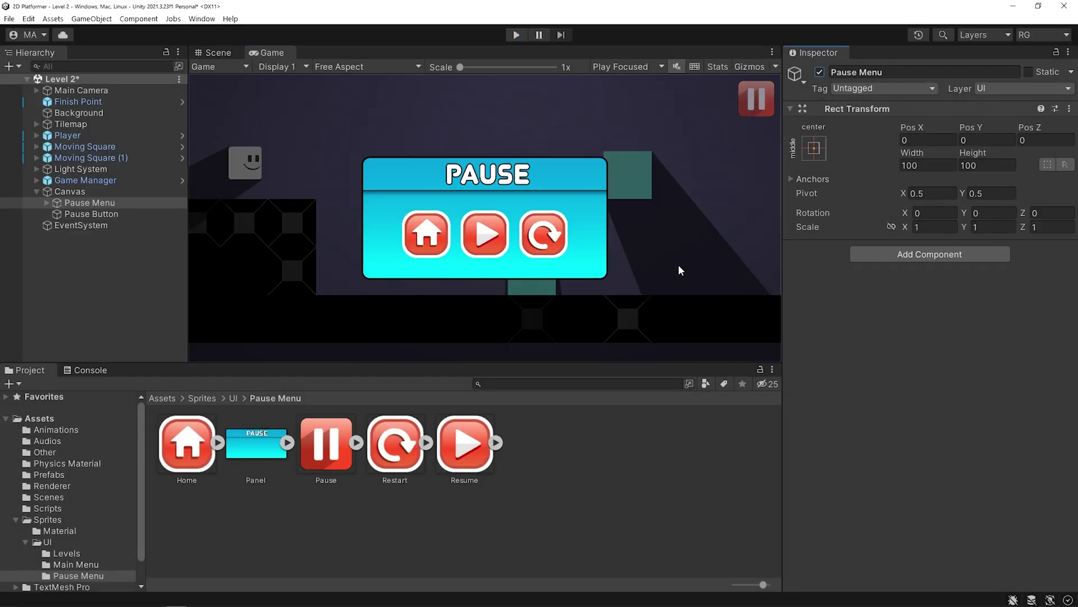
left_click(106, 205)
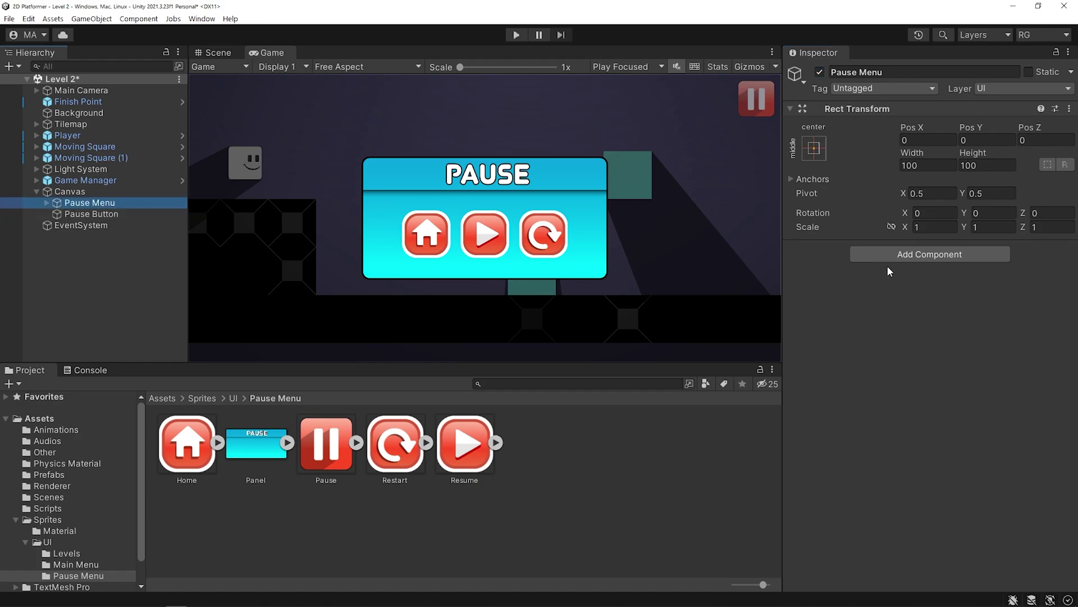
left_click(928, 257)
type("PauseMenu")
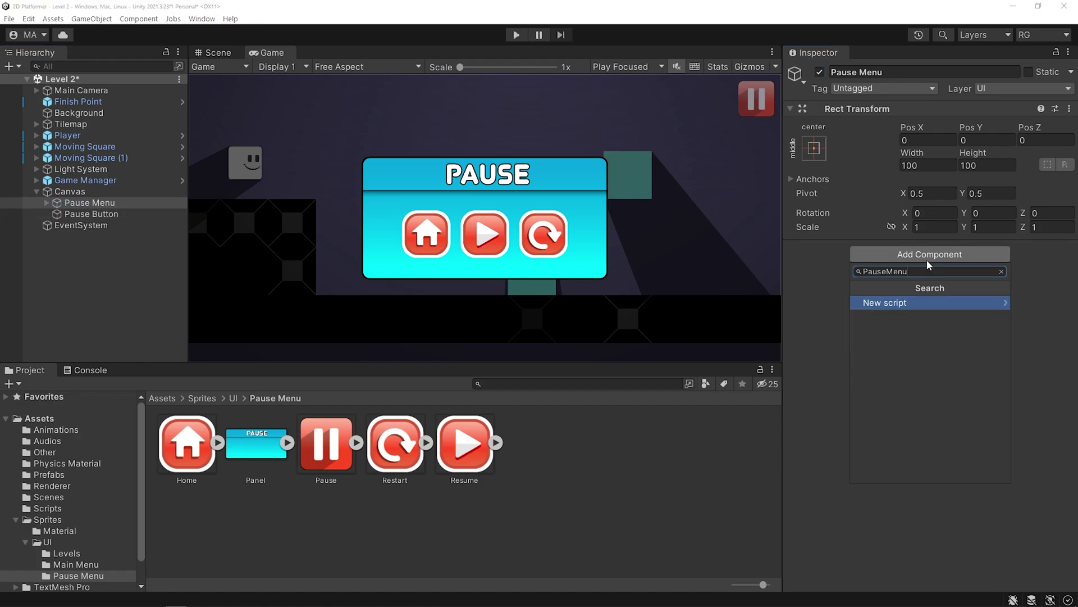
left_click(961, 303)
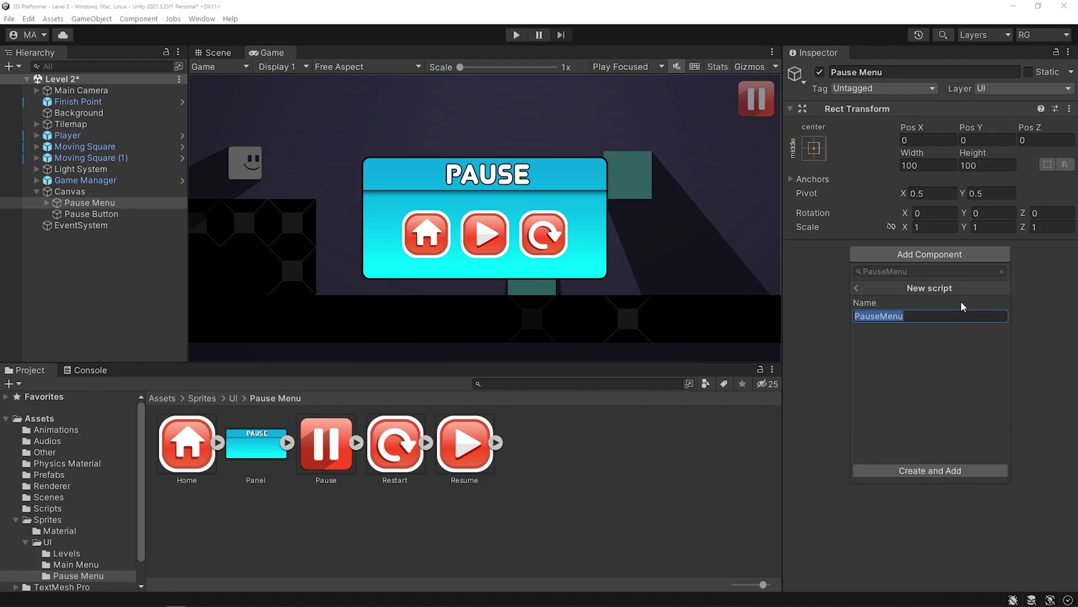
left_click(991, 470)
double_click(980, 264)
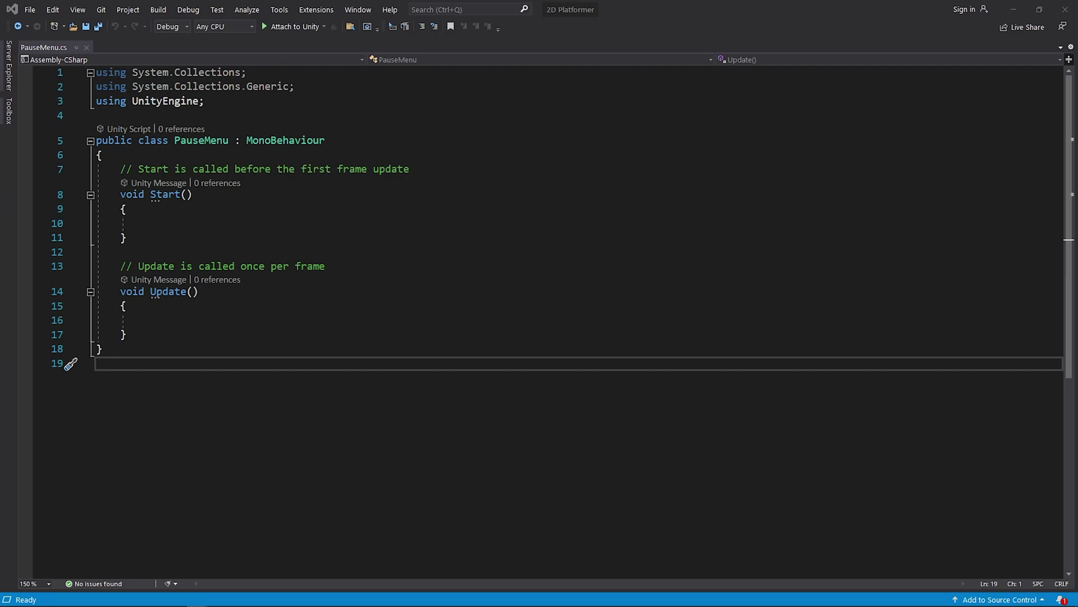
Replace the template methods with empty public Pause, Home, Resume and Restart methods
left_click_drag(33, 336, 34, 168)
type("public void Pause()")
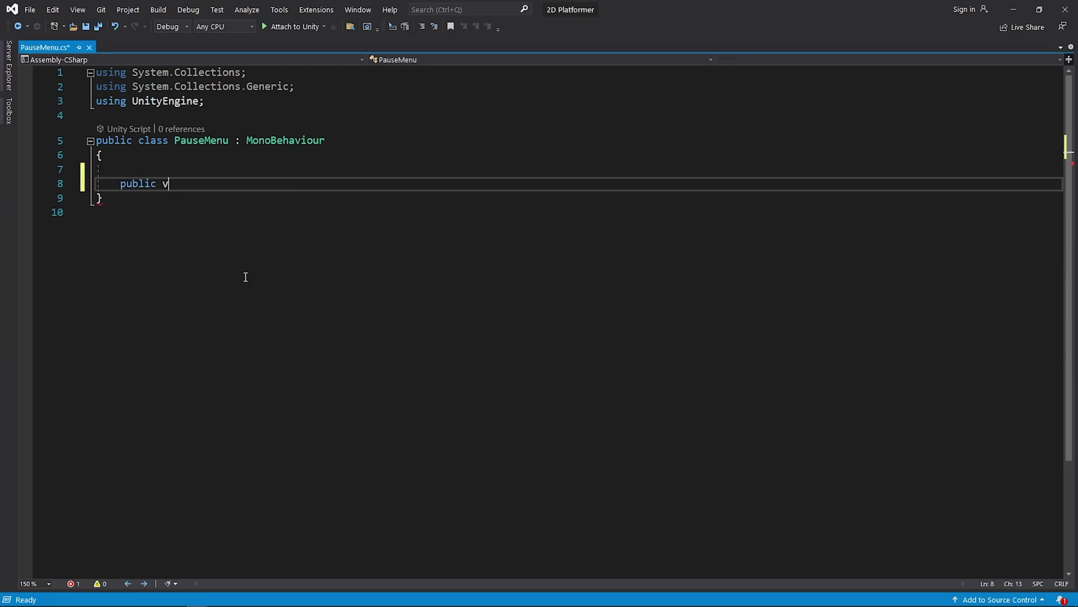
key("Return")
type("{")
key("Return")
key("Down")
key("Return")
key("Return")
type("public viid Home()")
key("Return")
type("{")
key("Return")
key("Down")
key("Return")
key("Return")
type("public void Resume()")
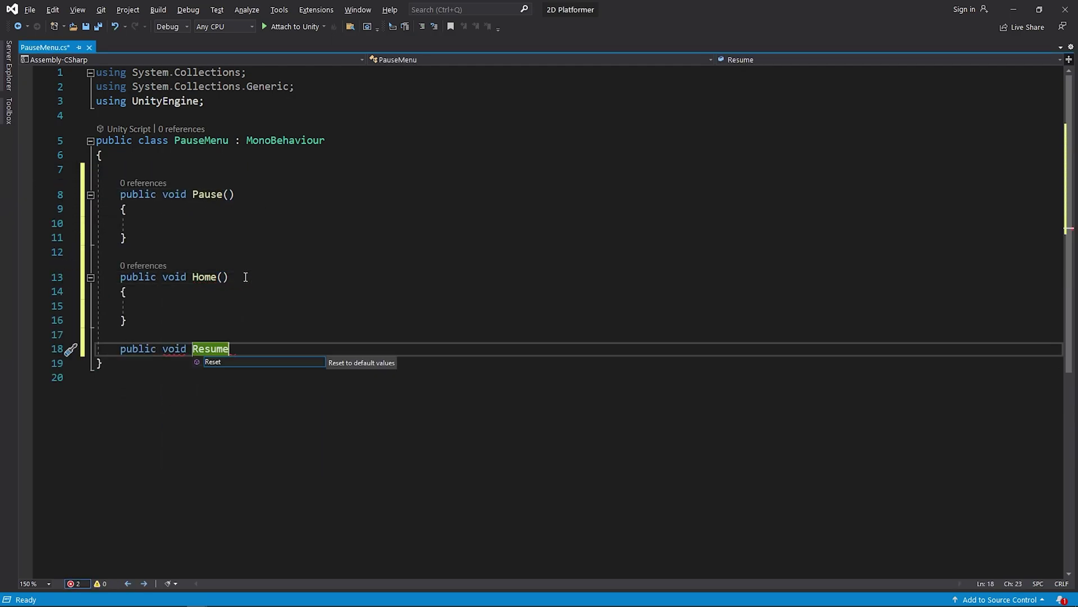
key("Return")
type("{")
key("Return")
key("Down")
key("Return")
key("Return")
type("public void Restart()")
key("Return")
type("{")
key("Return")
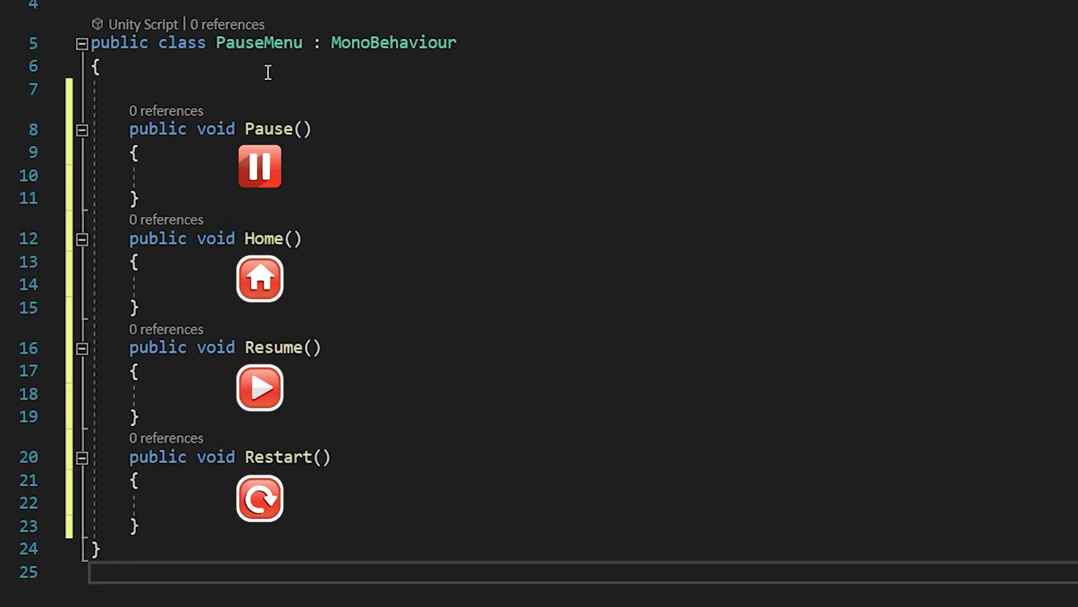
Add a [SerializeField] GameObject pauseMenu field and have Pause() call pauseMenu.SetActive(true)
left_click(270, 72)
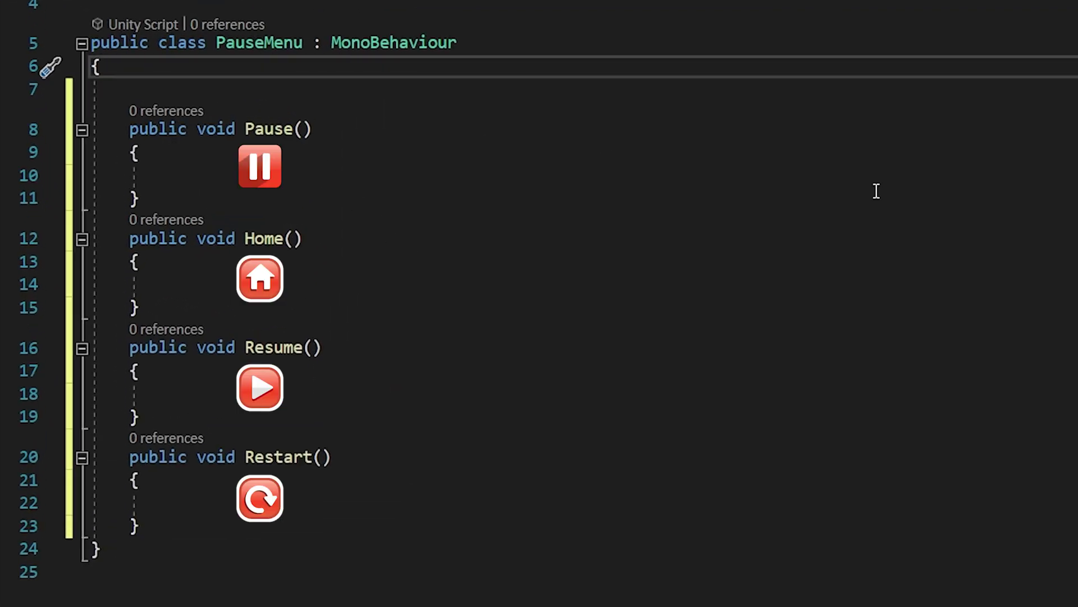
key("Return")
type("[SerializeField] Gam")
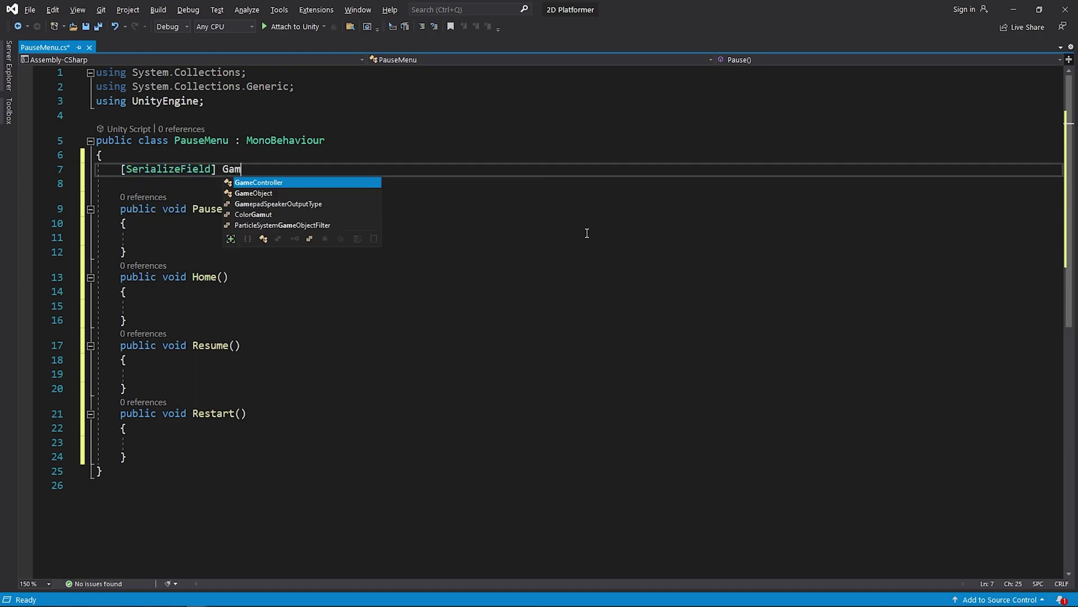
type("eObject pauseMenu;")
left_click(587, 233)
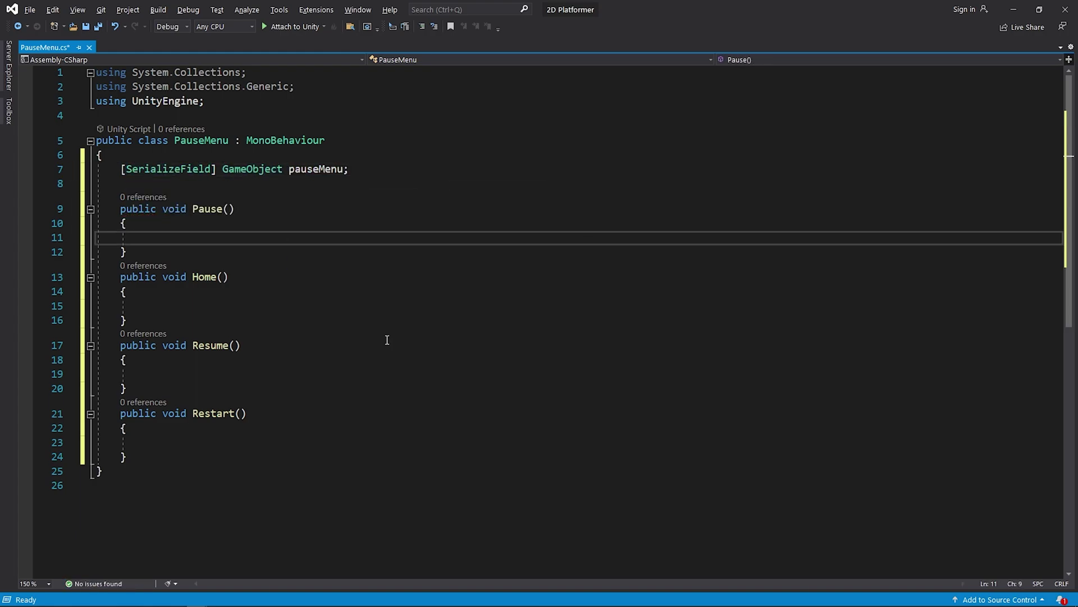
type("pauseMenu.setActive(true);")
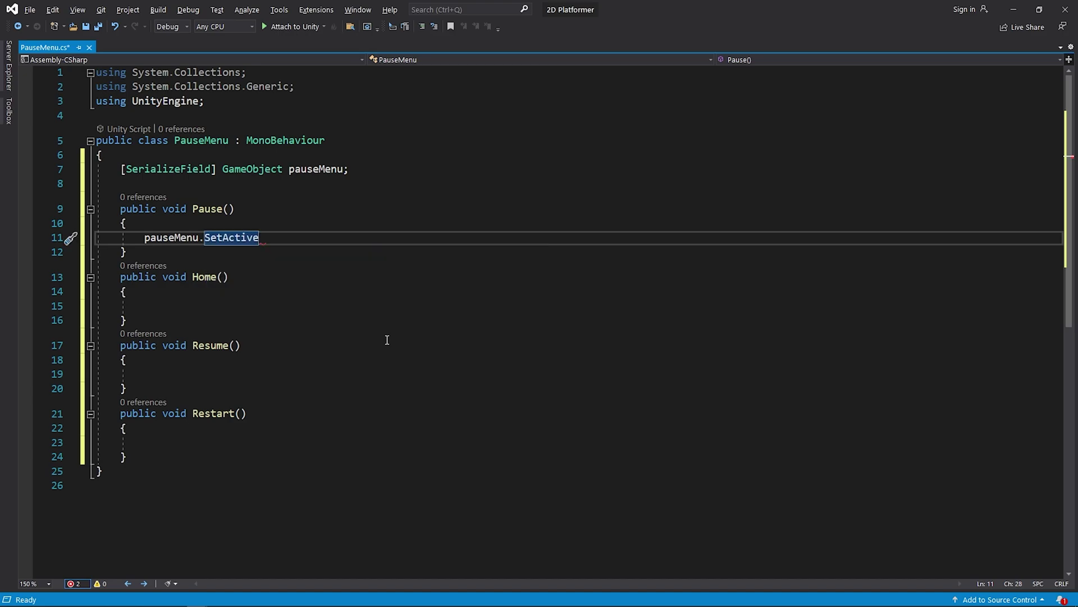
Swap the unused usings for UnityEngine.SceneManagement and make Home() load the 'Main Menu' scene
left_click(271, 314)
left_click(262, 304)
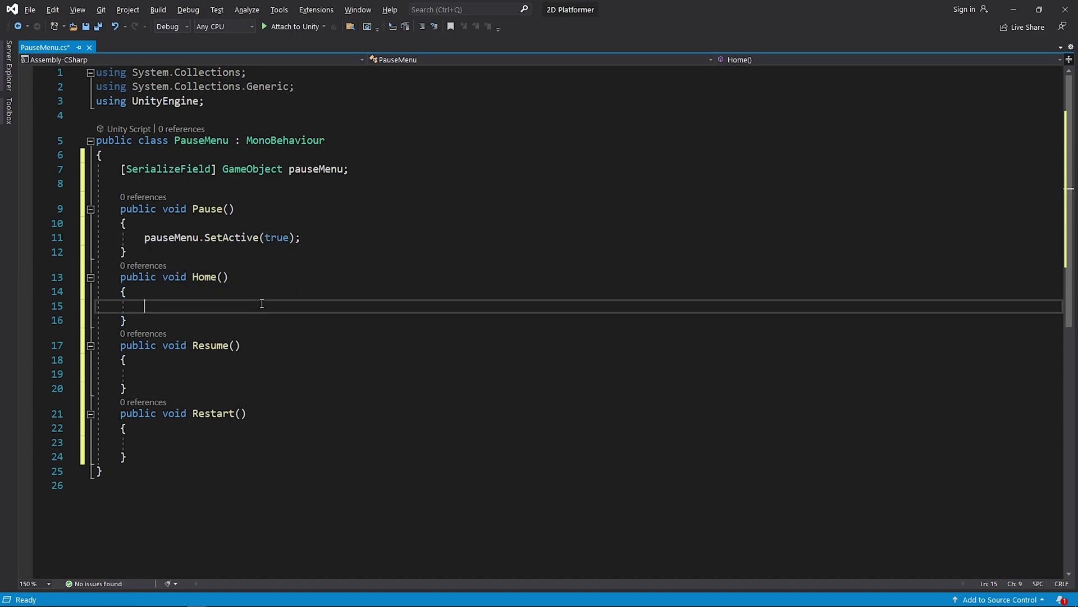
left_click_drag(96, 72, 96, 101)
key("Delete")
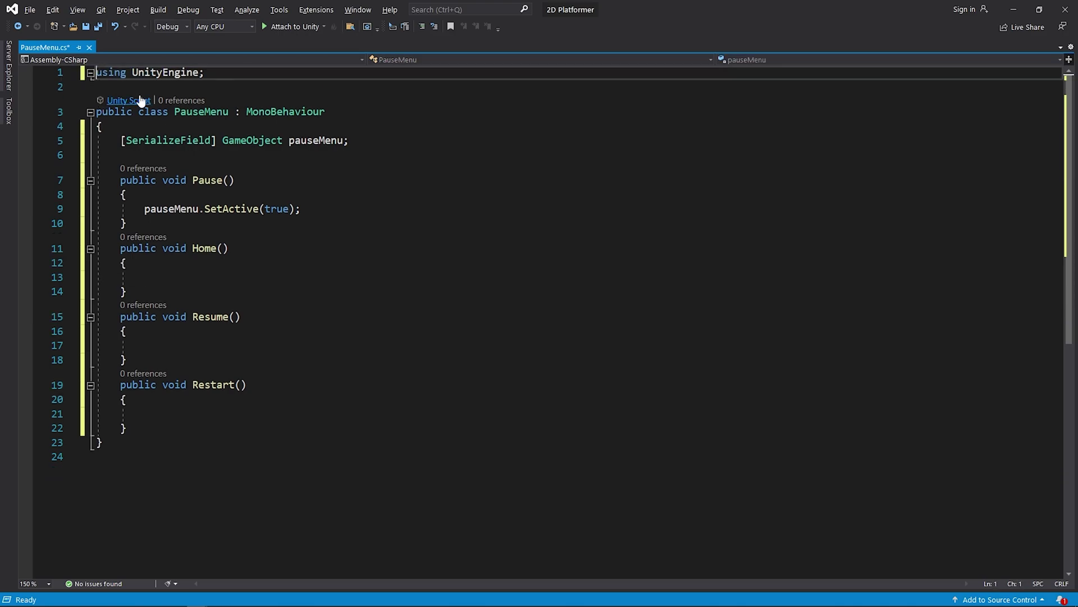
key("End")
key("Return")
type("using unityEngine.SceneManagement;")
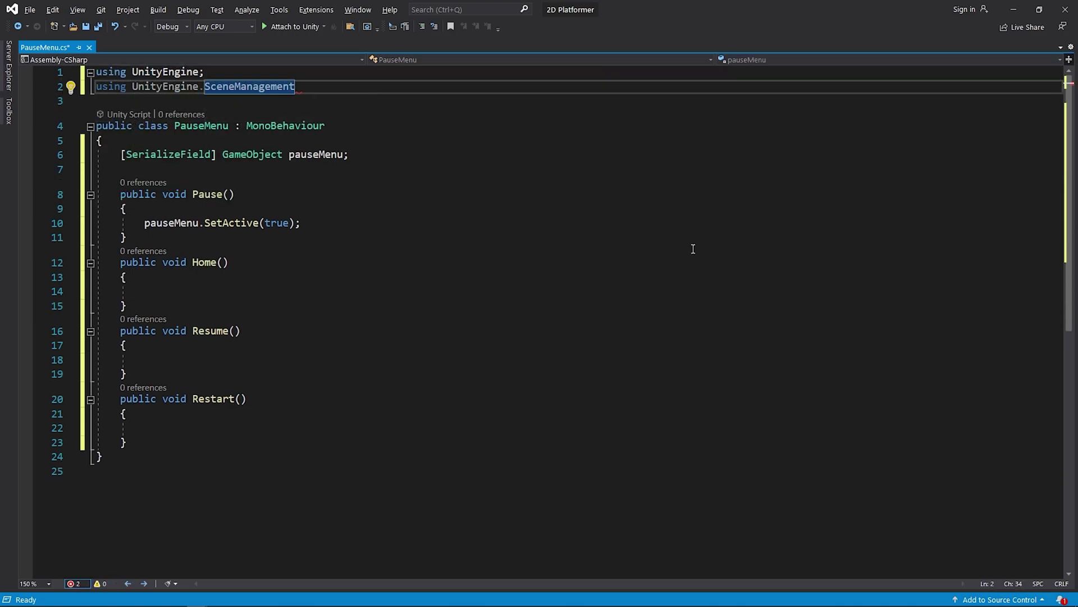
left_click(220, 287)
type("SceneManager.LoadScene(")
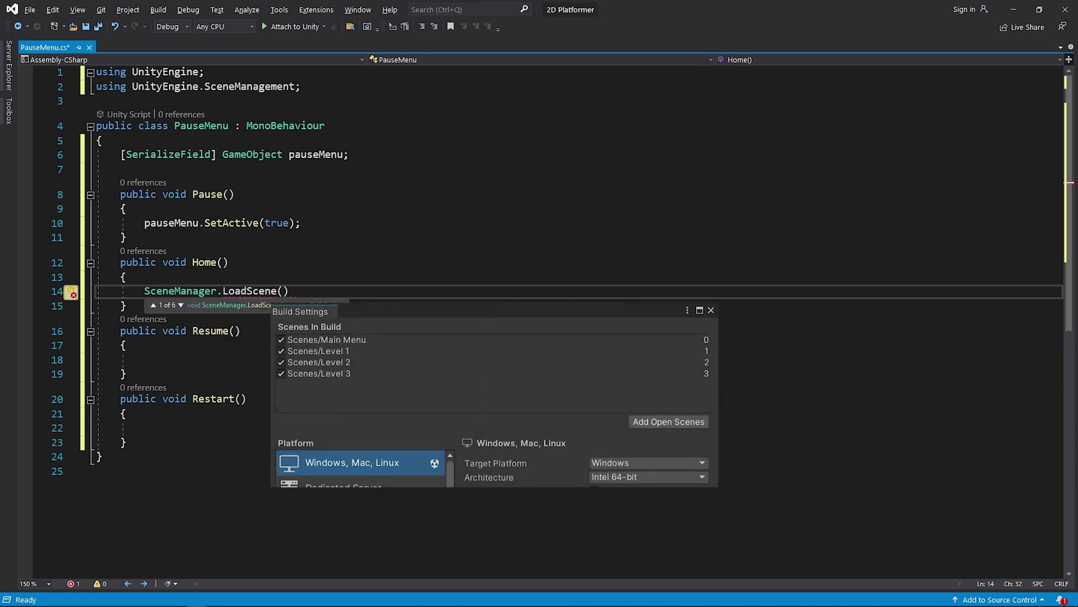
type("\"Main Menu\");")
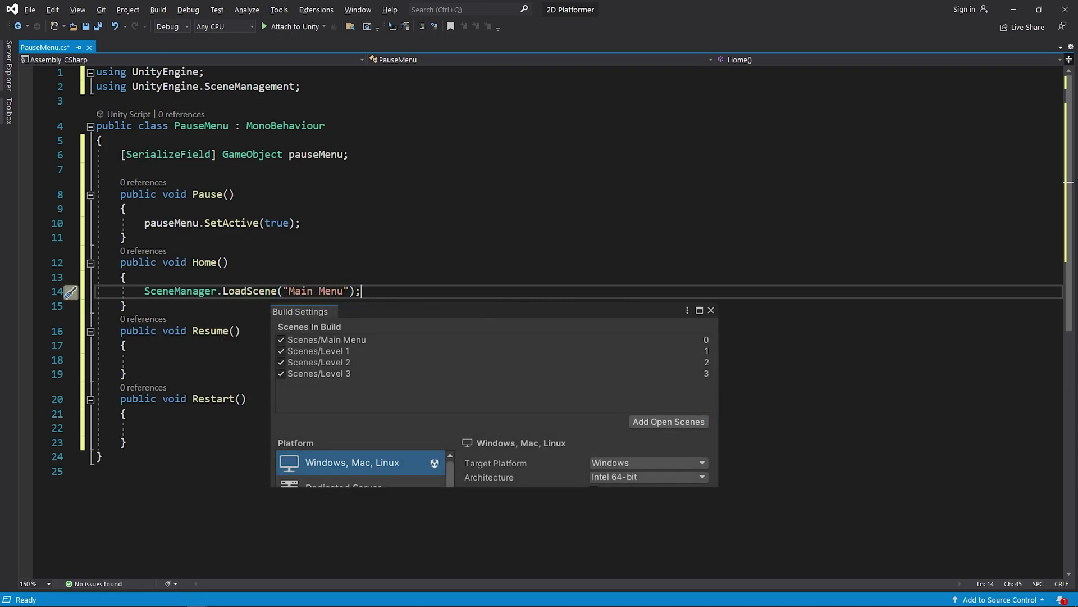
Make Resume() hide the menu with pauseMenu.SetActive(false)
left_click(144, 223)
left_click_drag(145, 223, 301, 223)
key("ctrl+c")
left_click(160, 360)
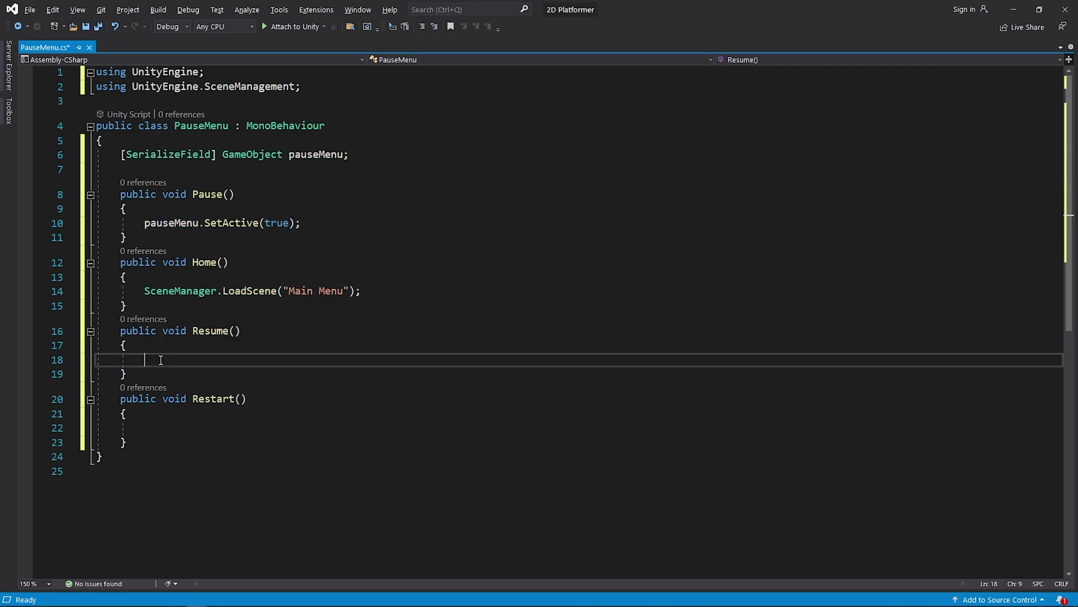
key("ctrl+v")
double_click(283, 359)
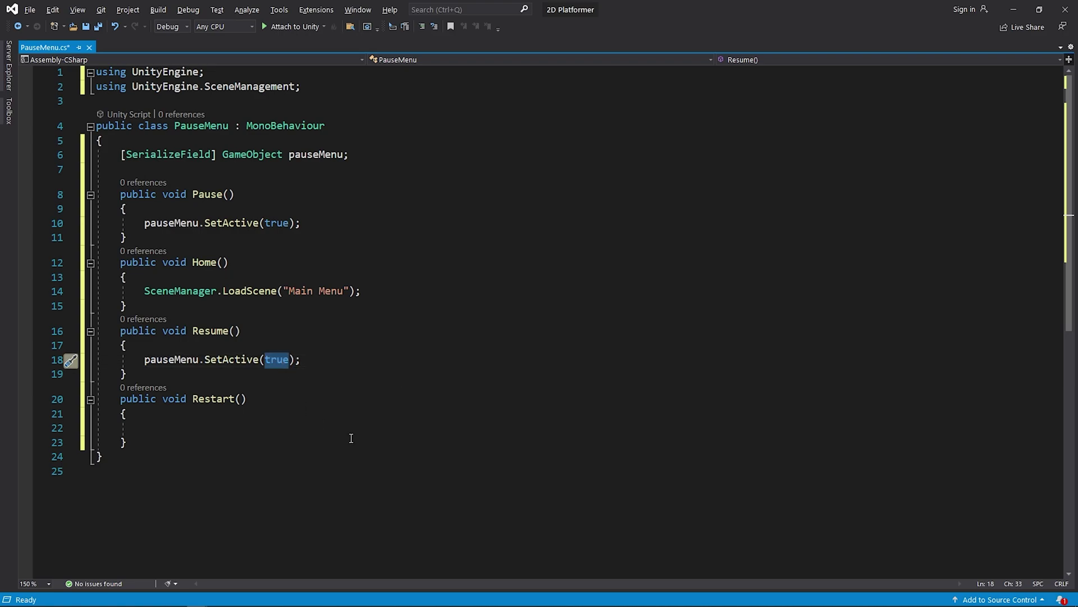
type("fals")
key("Tab")
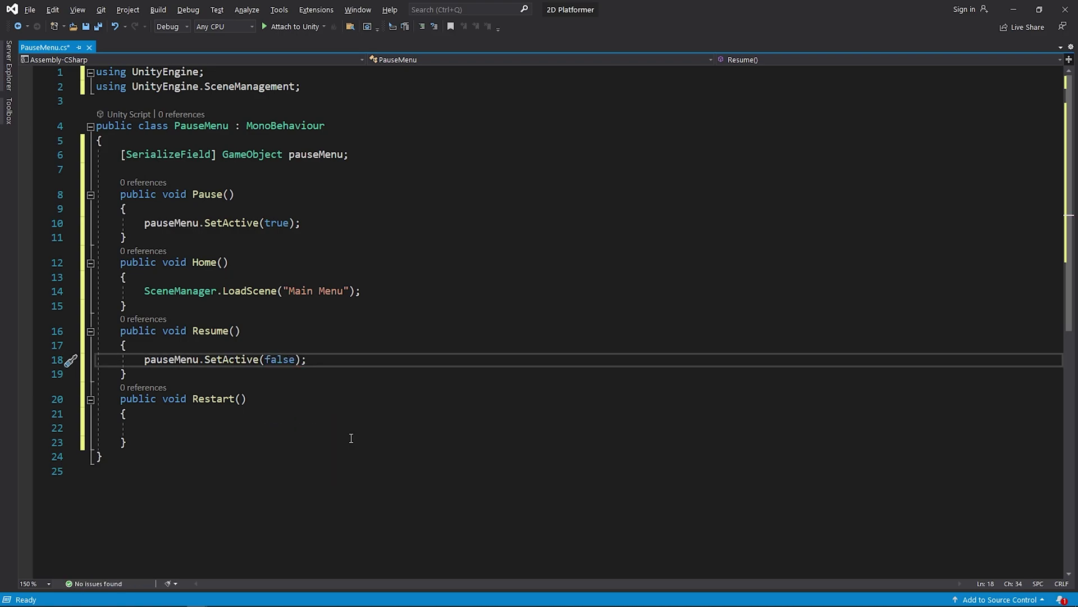
Make Restart() reload the active scene via SceneManager.GetActiveScene().buildIndex
key("Down")
key("Down")
key("Down")
key("Down")
type("SceneManager.LoadScene(scene")
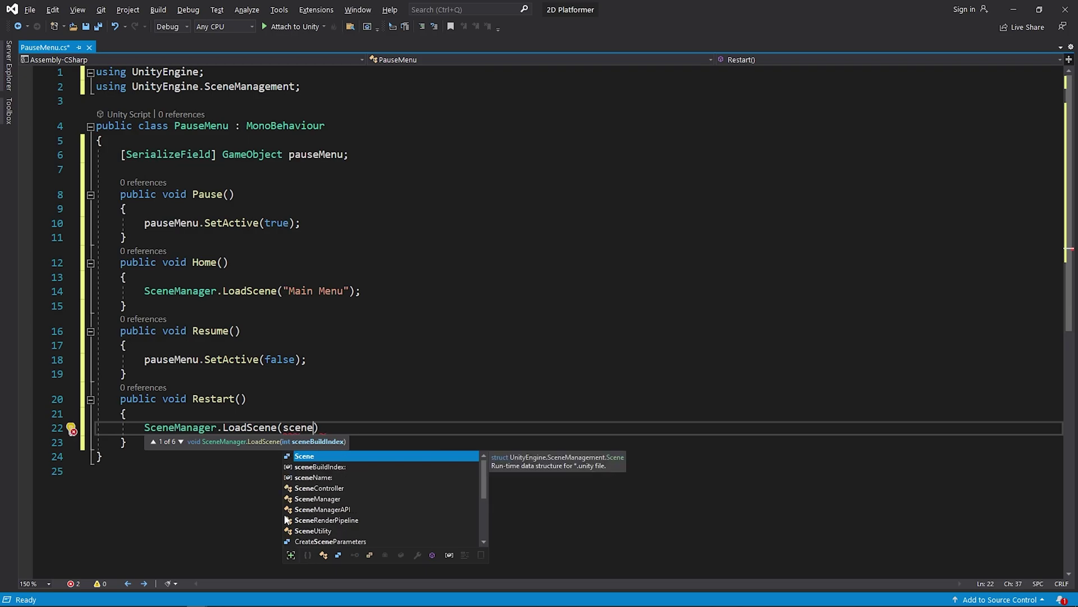
type("Manager.GetActiveScene().buildIndex);")
left_click(274, 525)
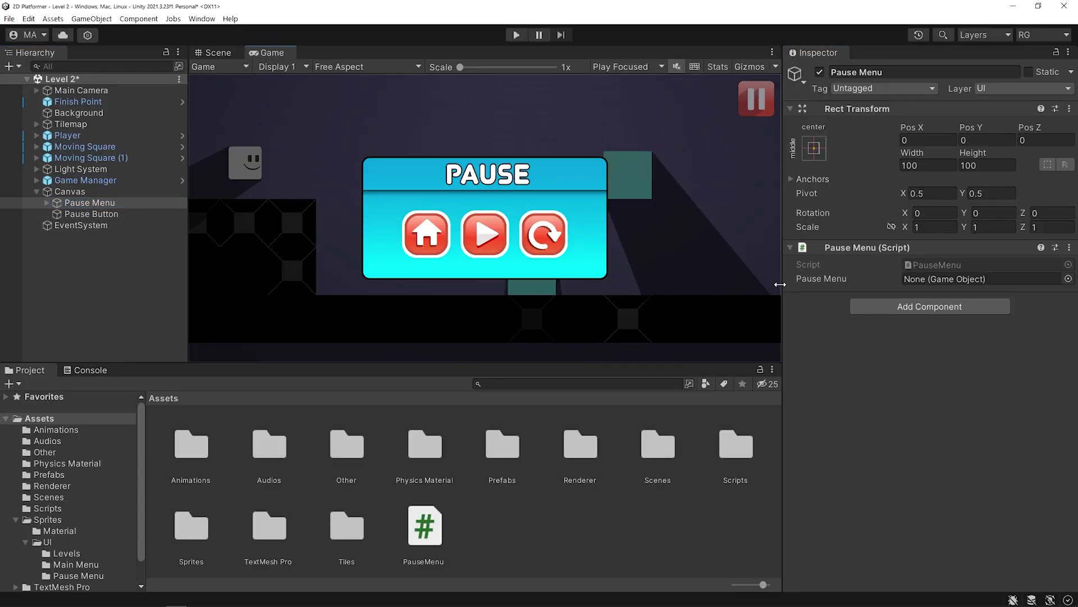
Assign Pause Menu to the script's Pause Menu field, deactivate it, and start Play mode
left_click_drag(966, 293, 975, 288)
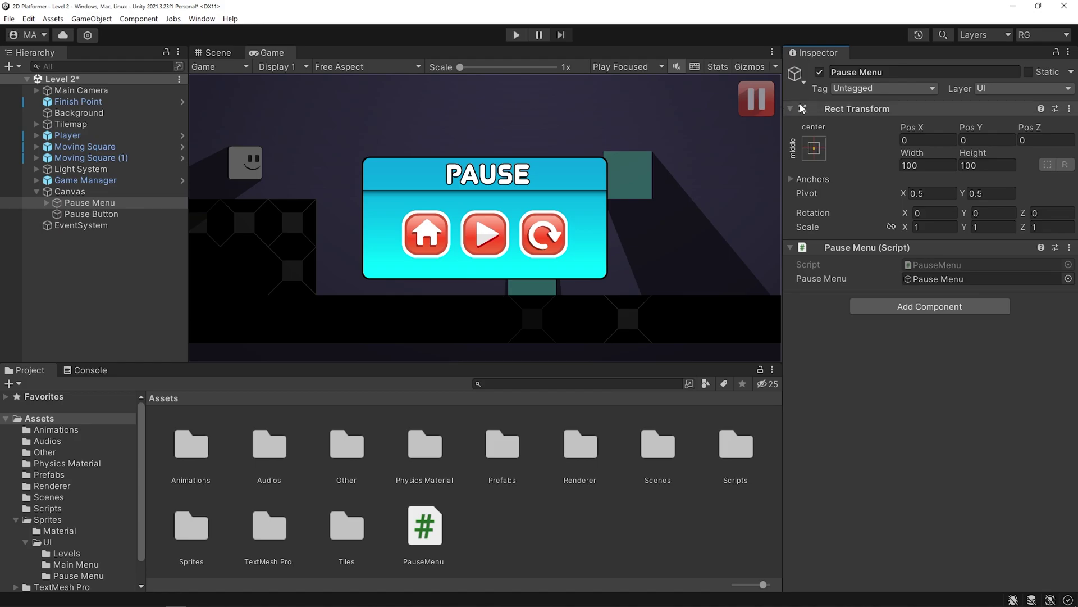
left_click(820, 72)
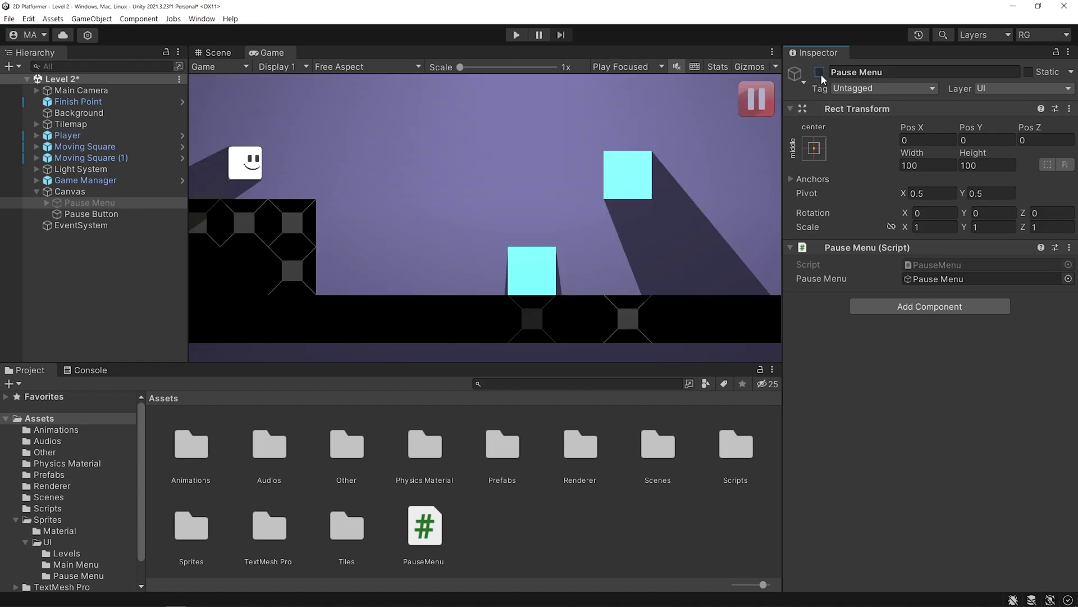
key("ctrl+p")
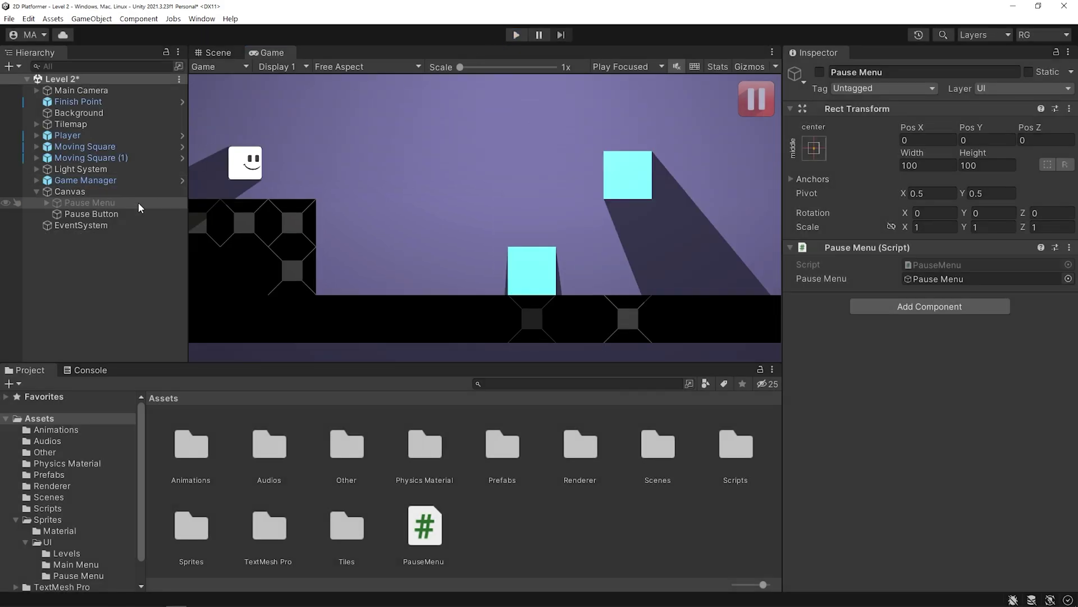
Add a Pause Button On Click event calling PauseMenu.Pause on Pause Menu, then enter Play mode
left_click(130, 213)
left_click(791, 108)
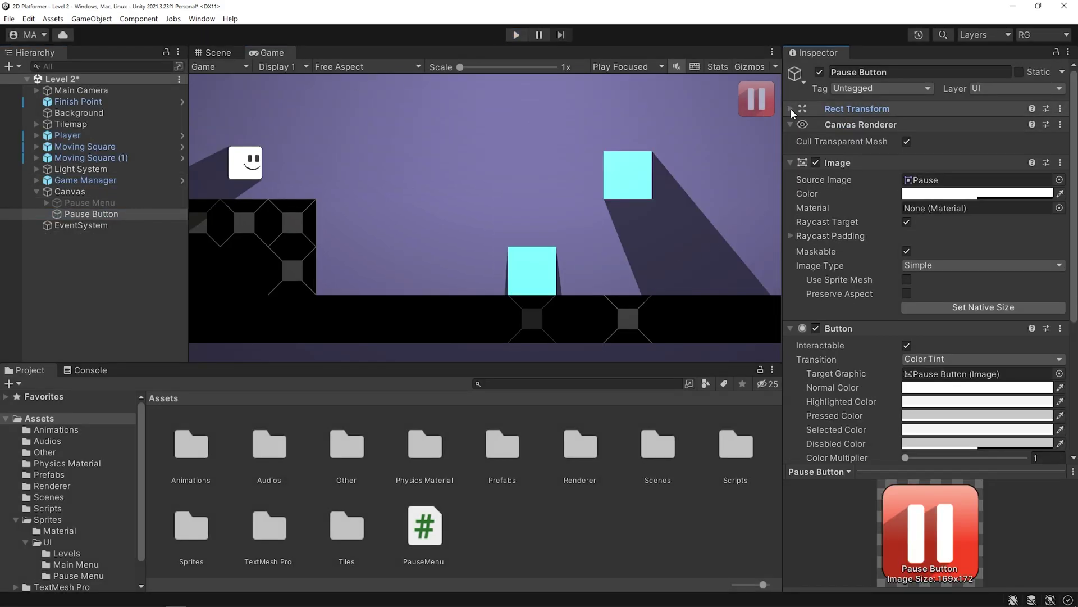
left_click(790, 163)
left_click(1031, 428)
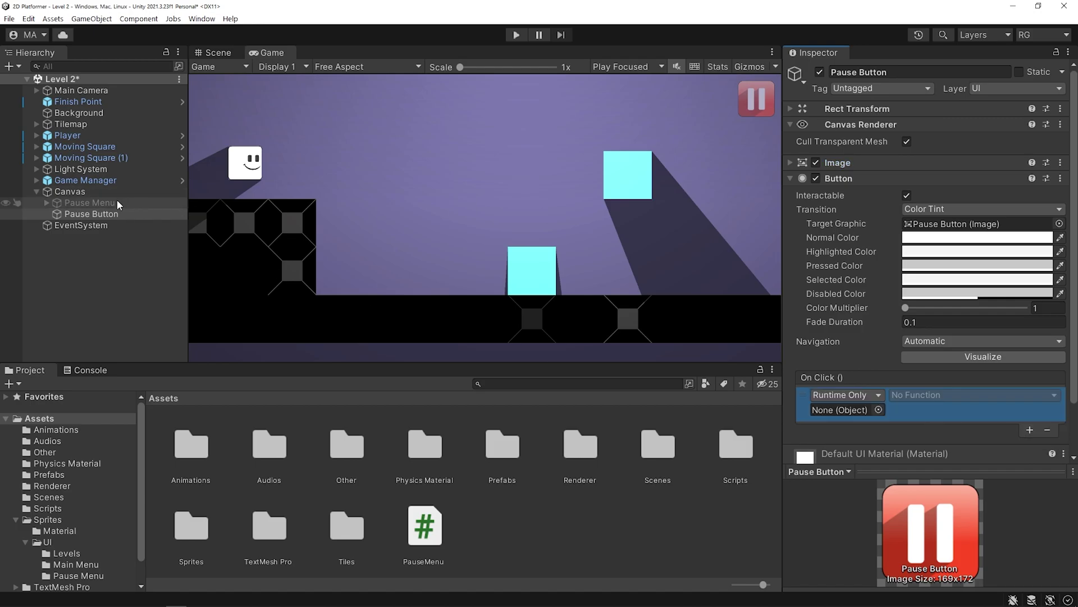
left_click_drag(117, 200, 846, 409)
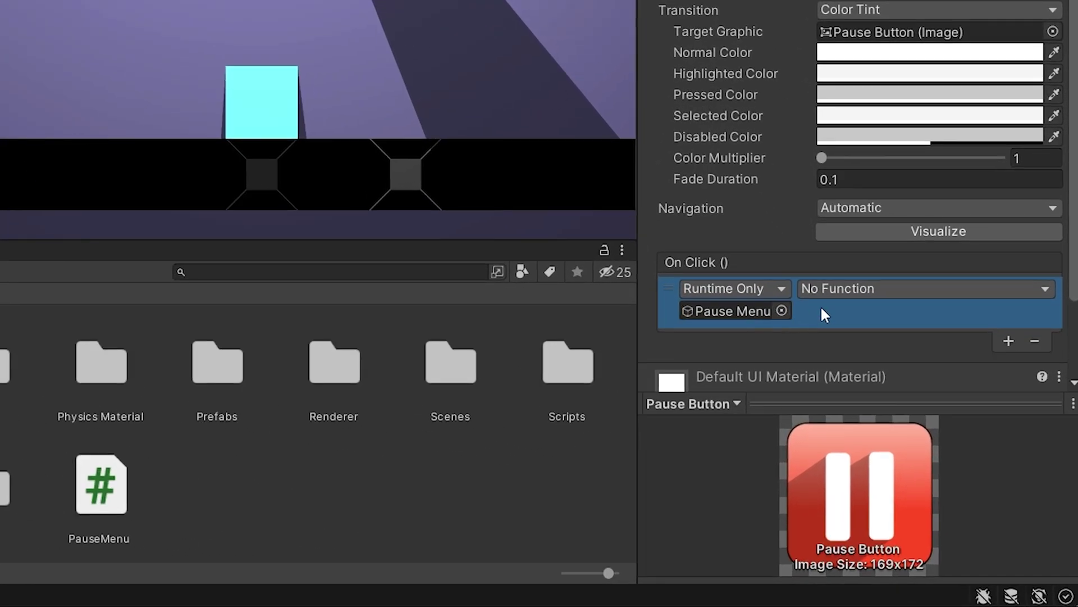
left_click(893, 291)
mouse_move(894, 379)
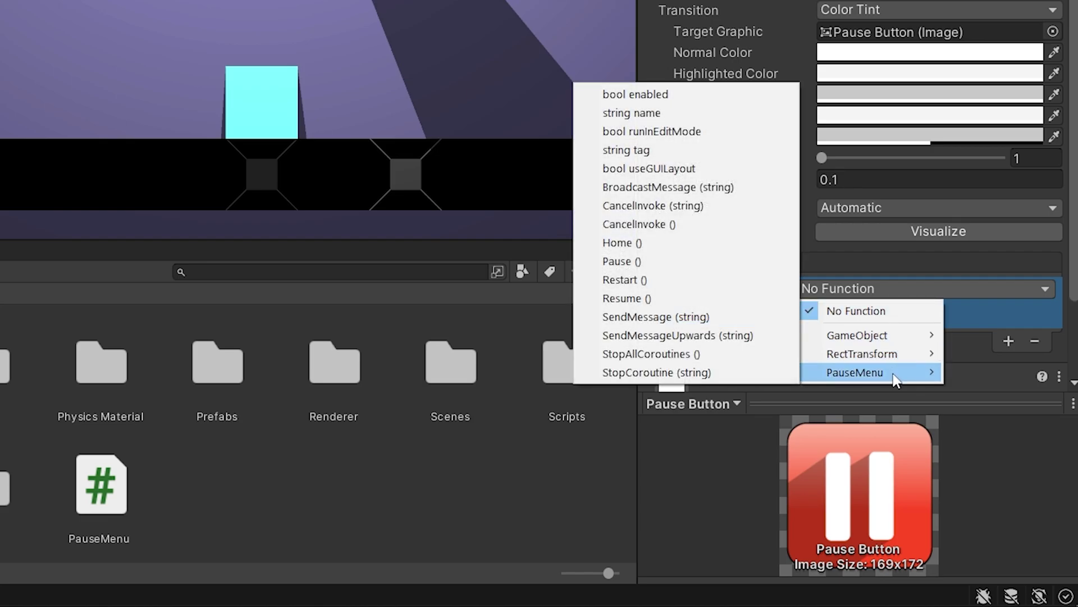
left_click(751, 262)
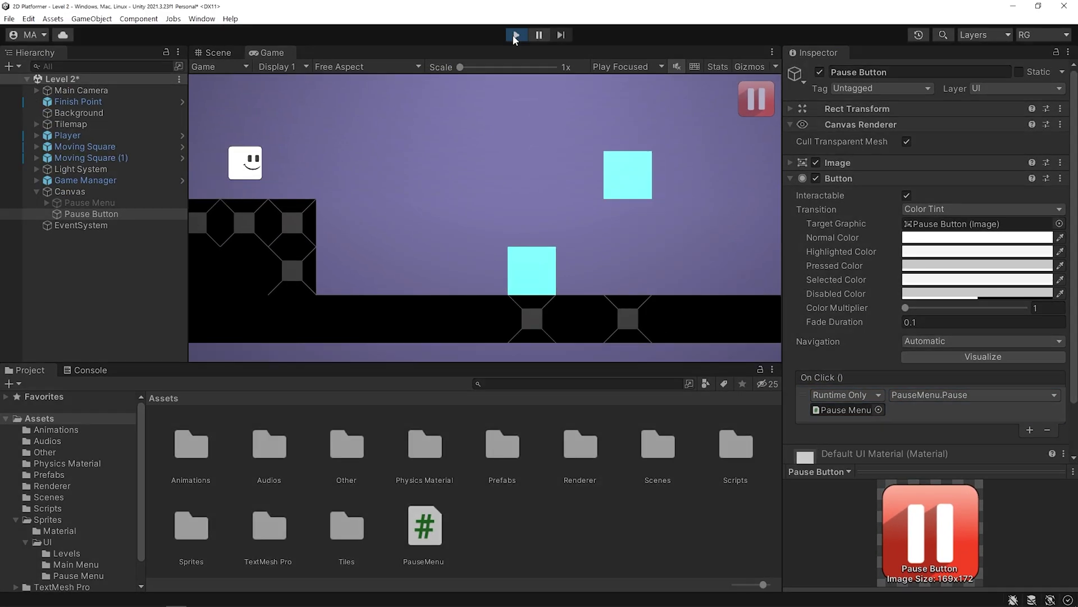
left_click(516, 34)
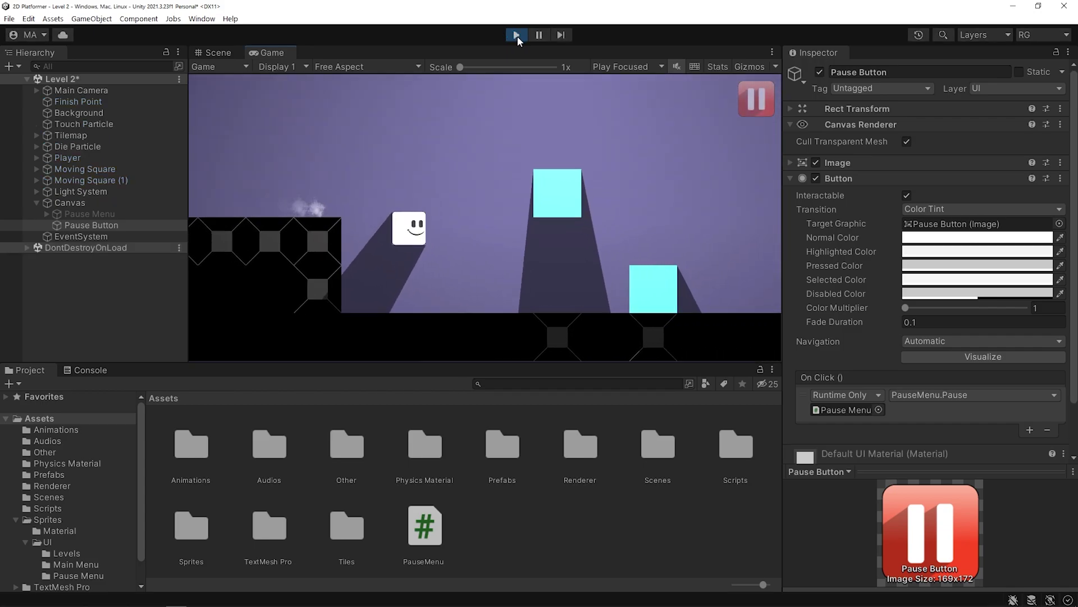
Open the PAUSE menu with the in-game pause button, then try its resume button
left_click(768, 108)
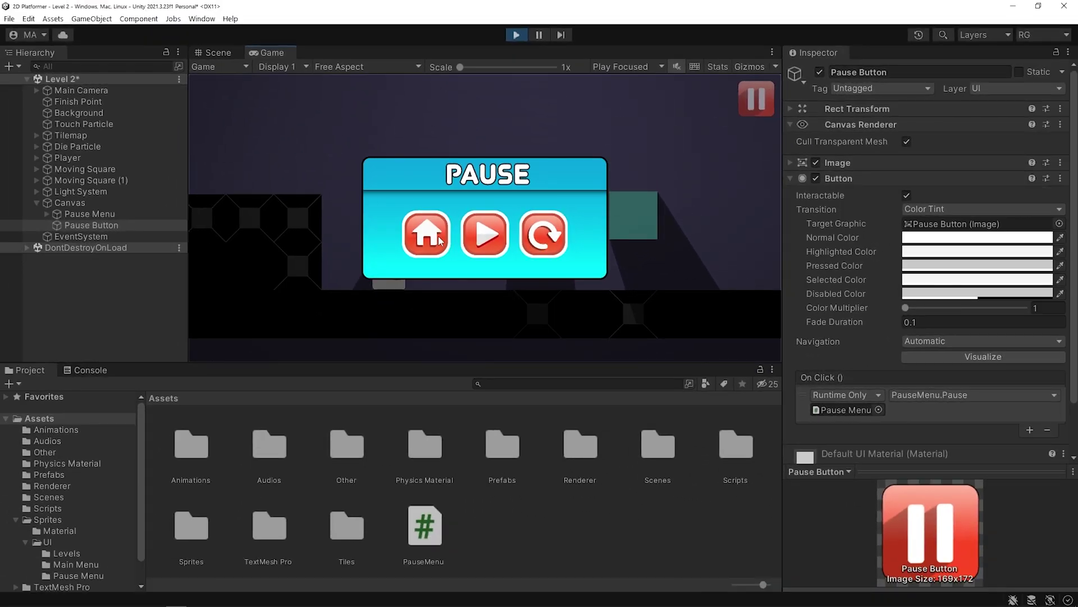
left_click(511, 316)
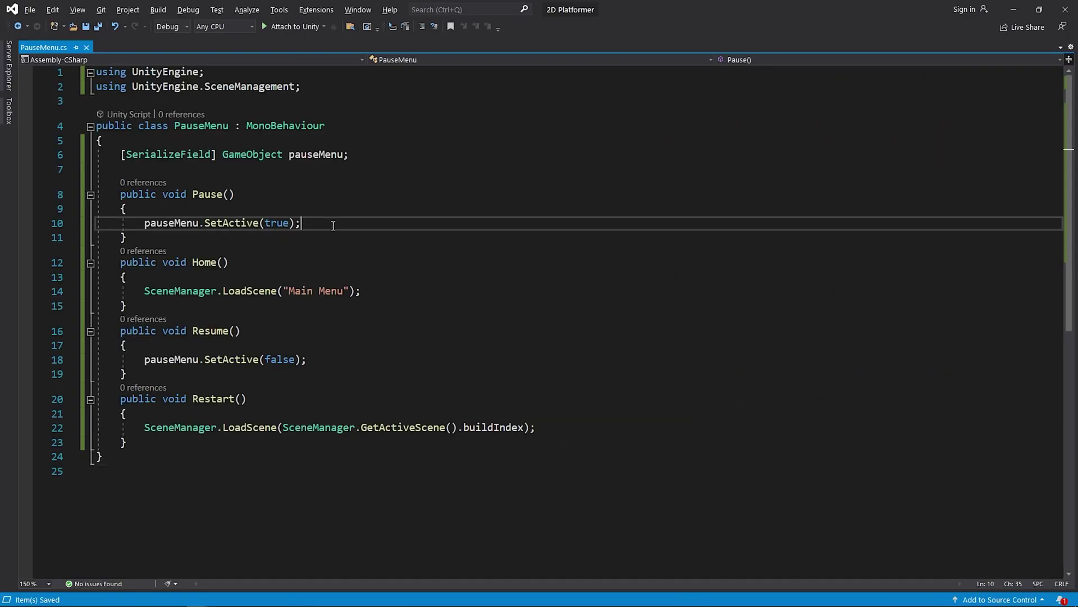
Set Time.timeScale = 0 in Pause() and Time.timeScale = 1 in Resume(), Home() and Restart()
key("Down")
type("Time.timeScale = 0")
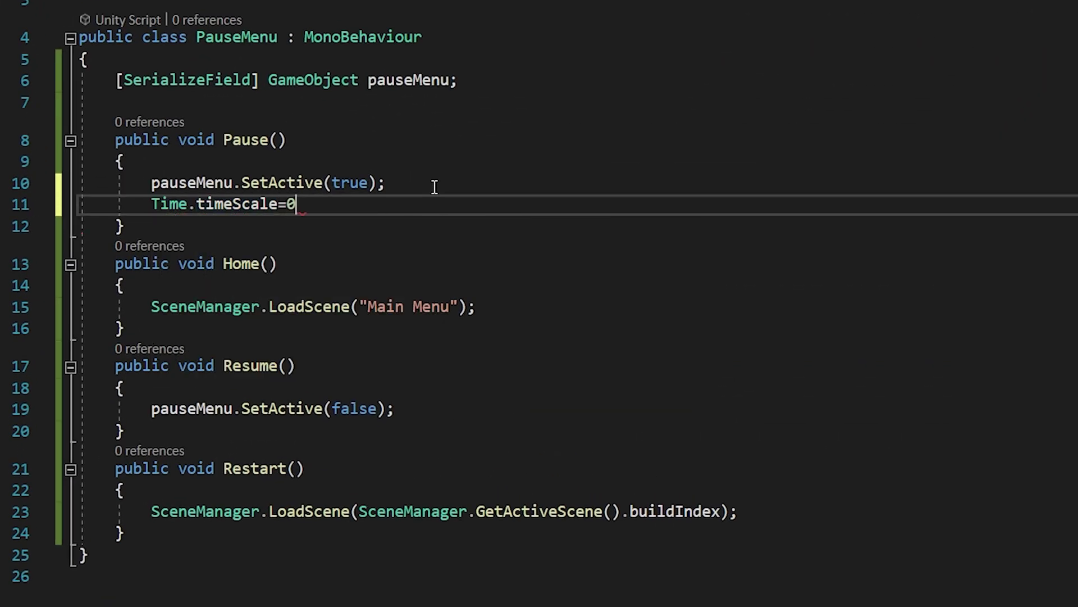
type(";")
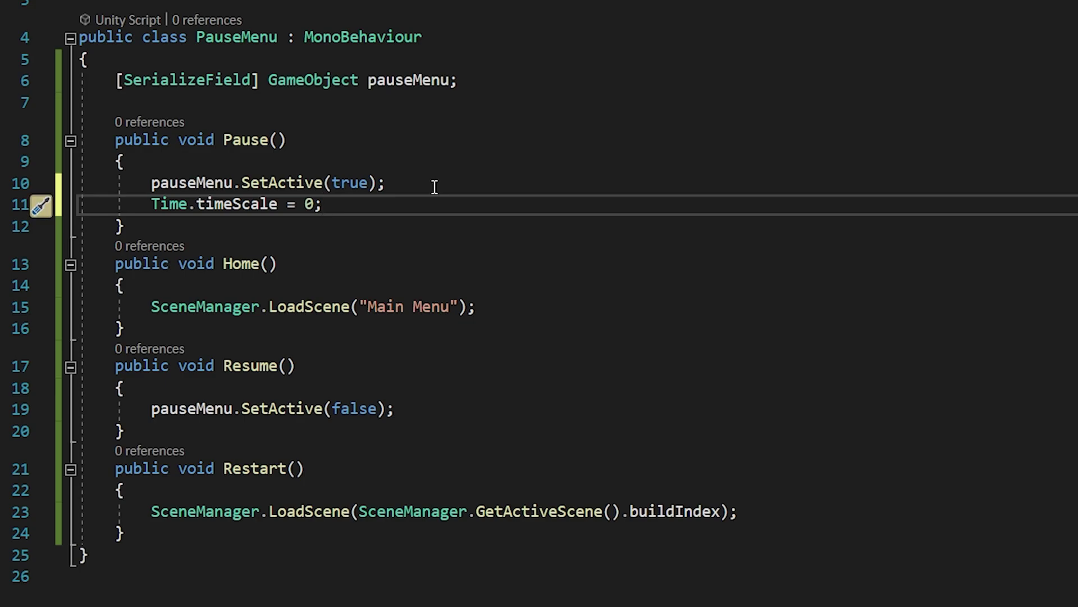
left_click(427, 407)
key("Return")
type("Time.")
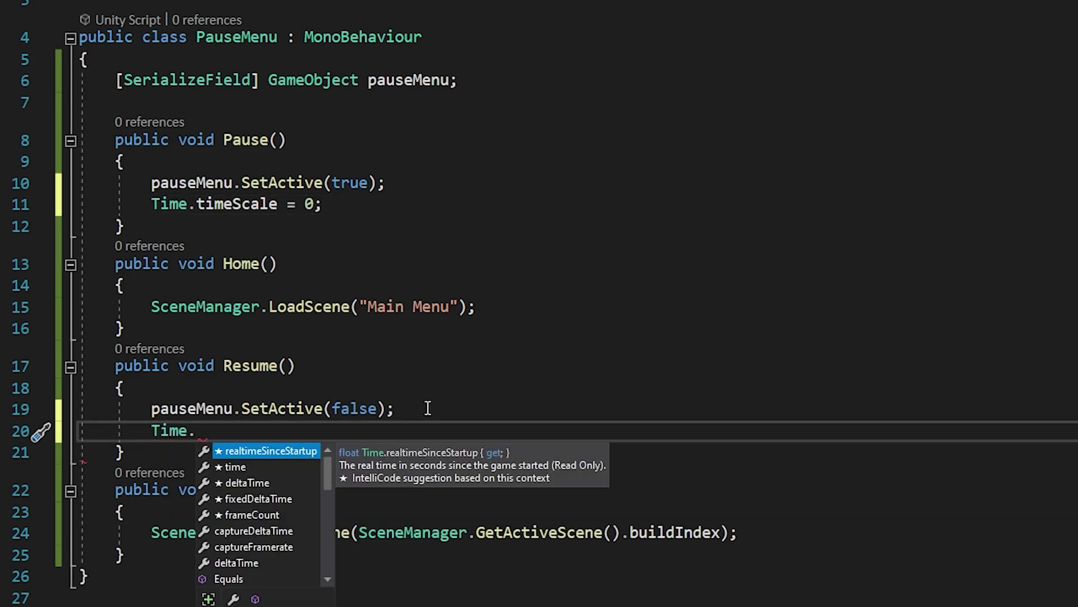
type("timeScale = 1")
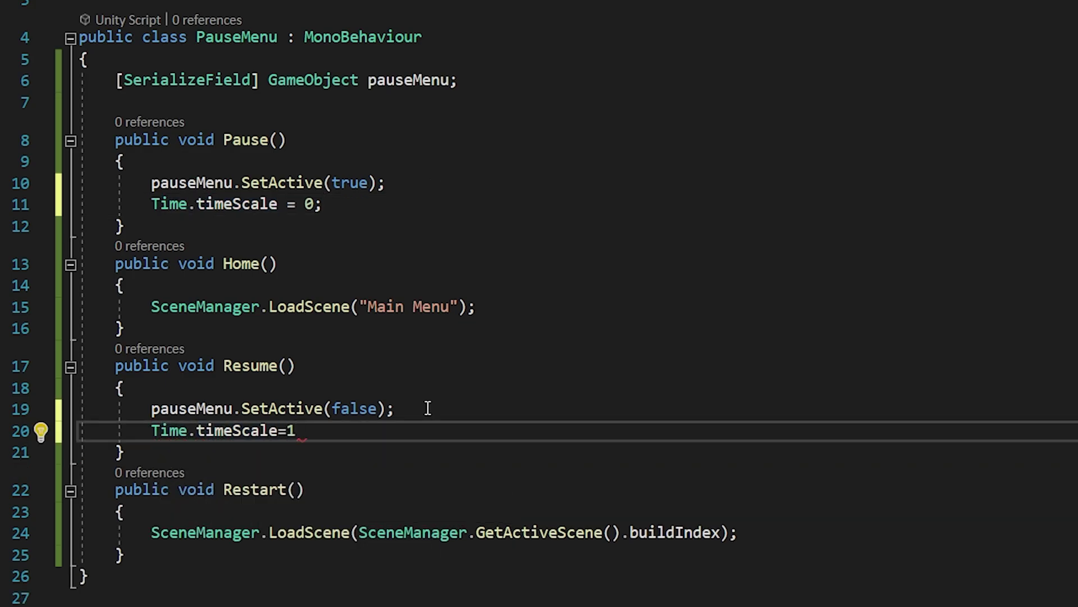
type(";")
left_click_drag(151, 430, 321, 430)
key("ctrl+c")
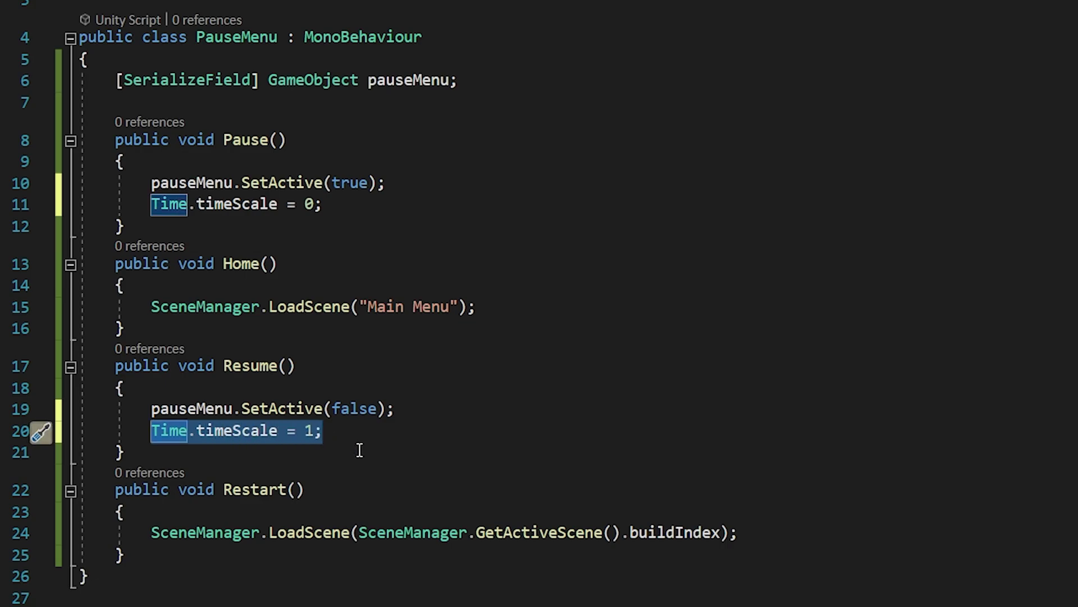
left_click(500, 308)
key("Return")
key("ctrl+v")
left_click(752, 554)
key("Return")
key("ctrl+v")
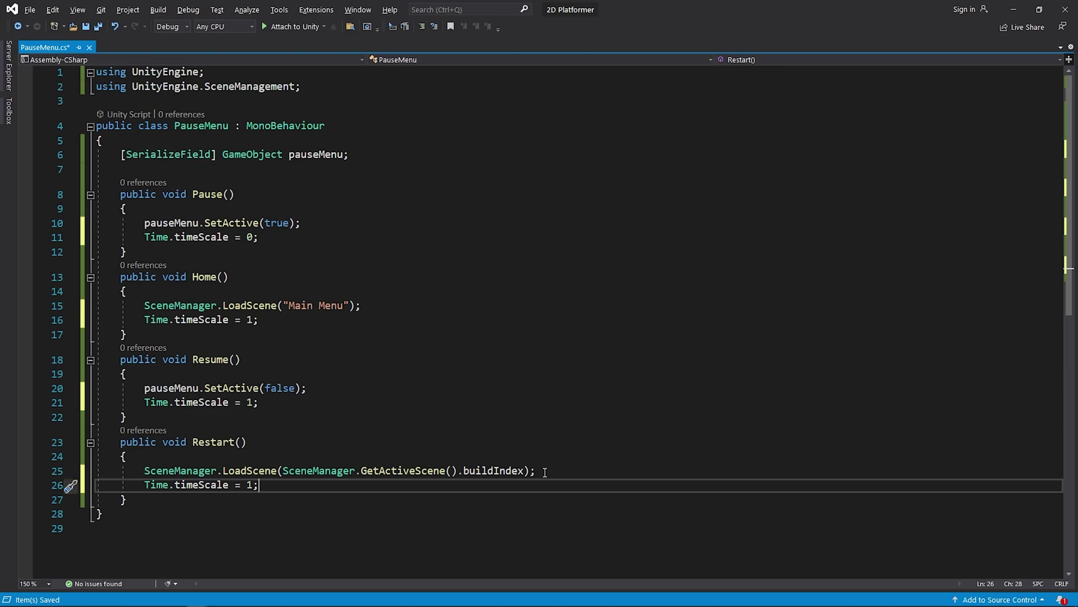
Play Level 2, walk the player right with D, and open the PAUSE menu mid-run
left_click(526, 507)
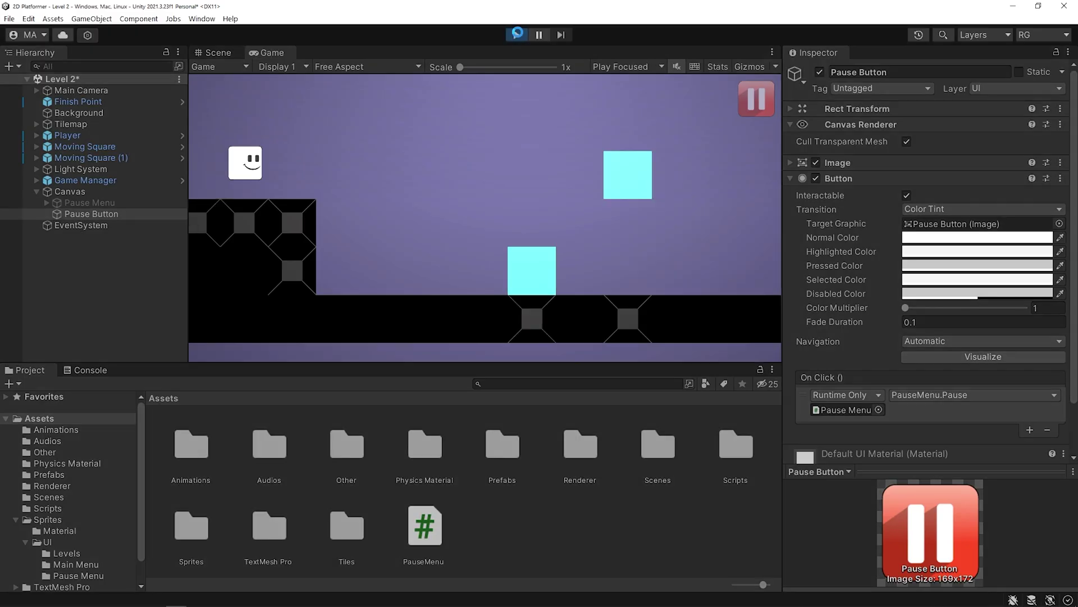
left_click(516, 34)
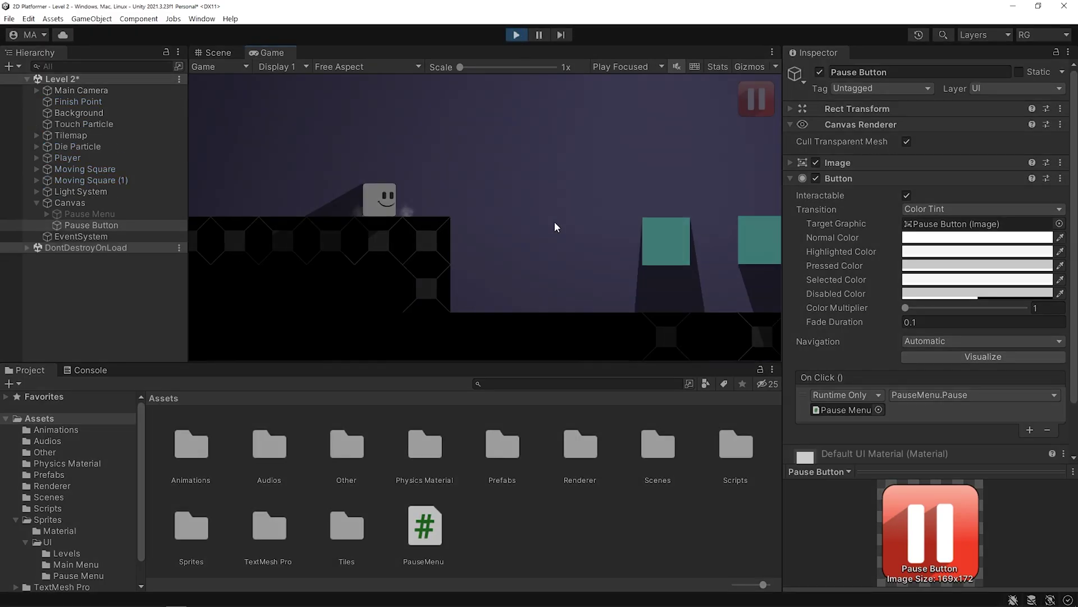
key("d")
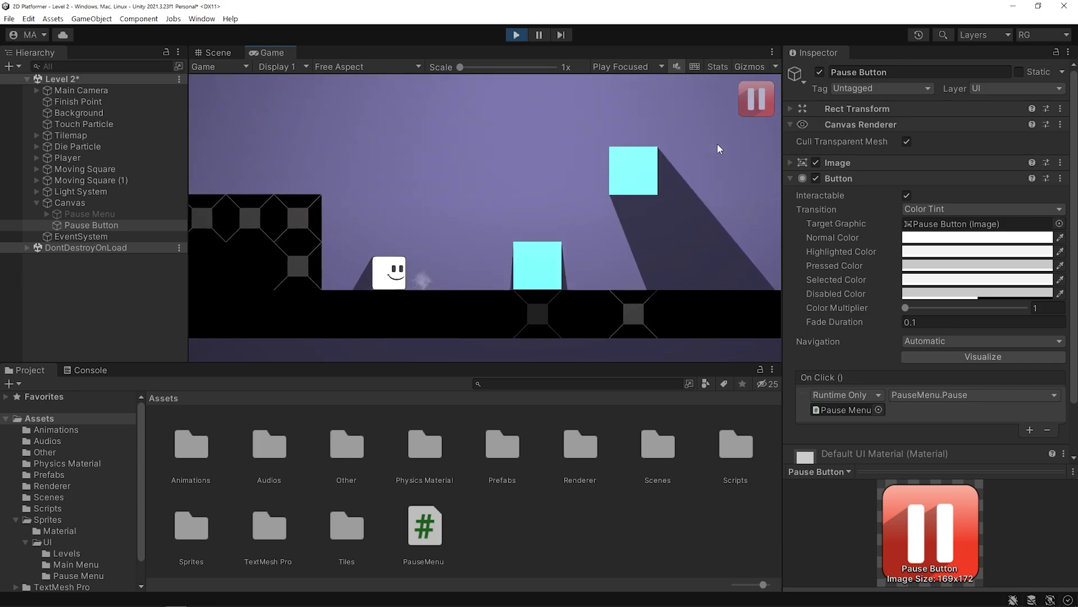
left_click(760, 110)
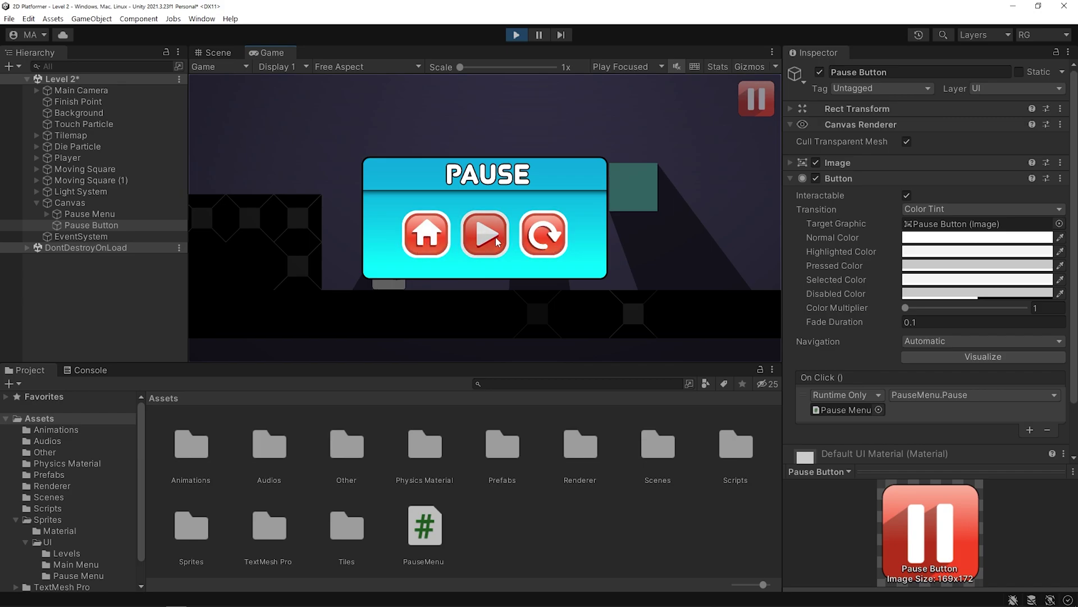
Stop play mode and make the Home button call PauseMenu.Home when clicked
key("ctrl+p")
left_click(66, 236)
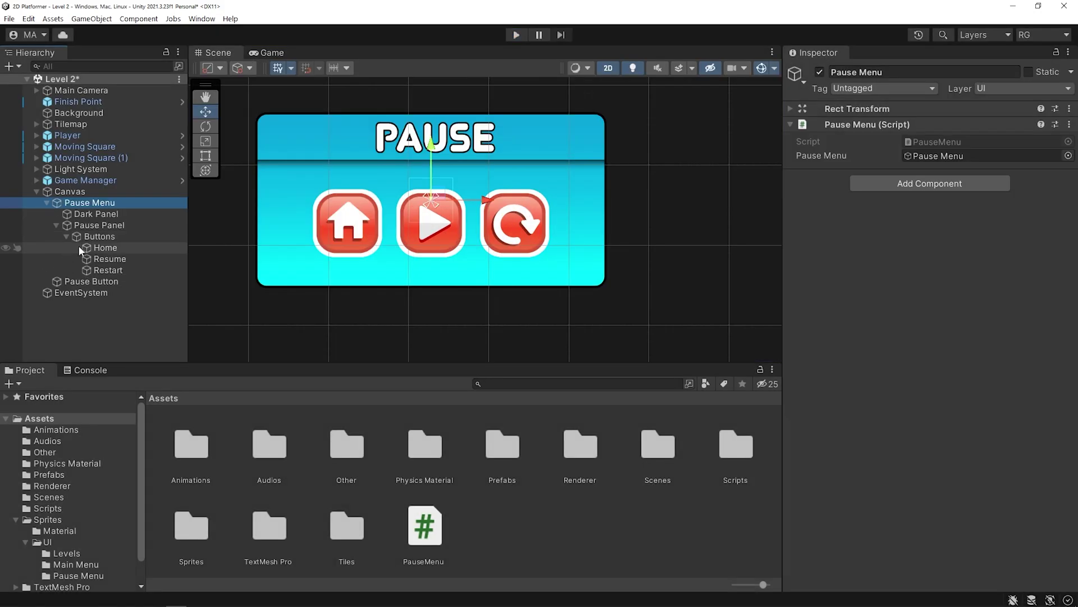
left_click(104, 248)
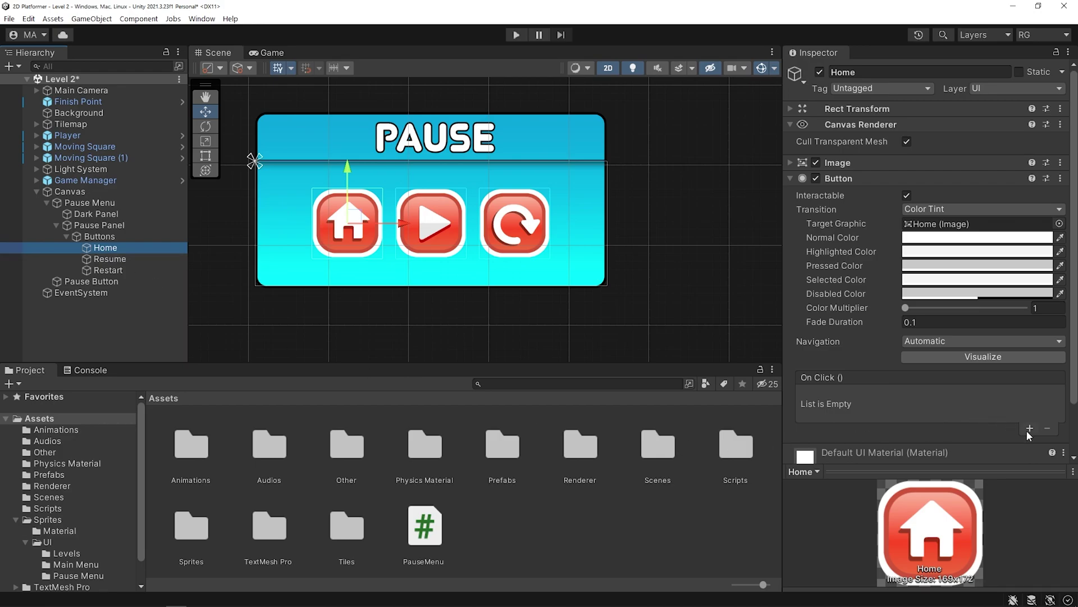
left_click(1029, 429)
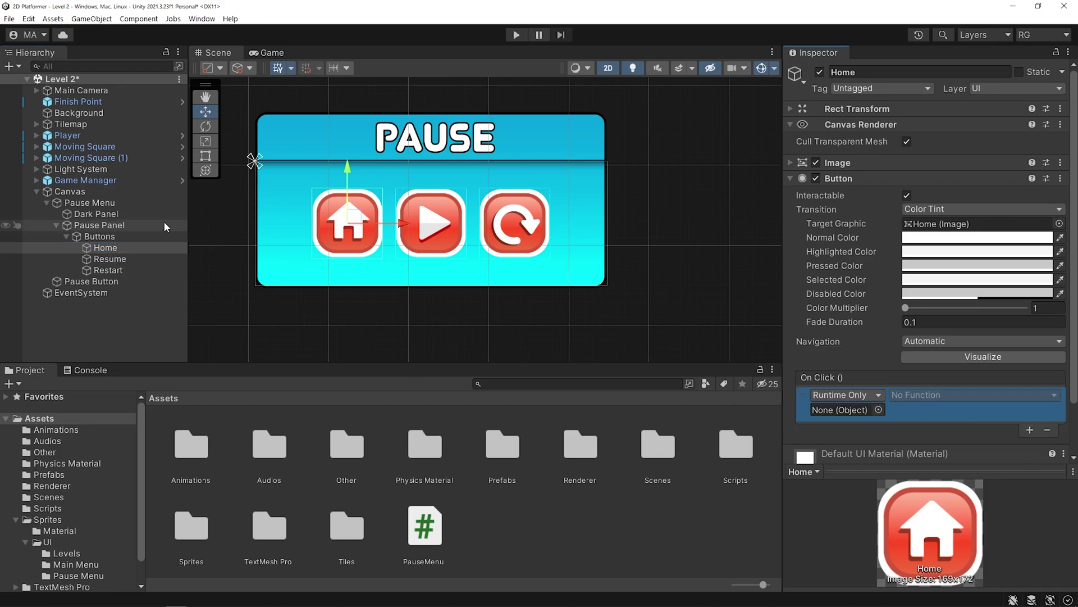
left_click_drag(89, 202, 870, 418)
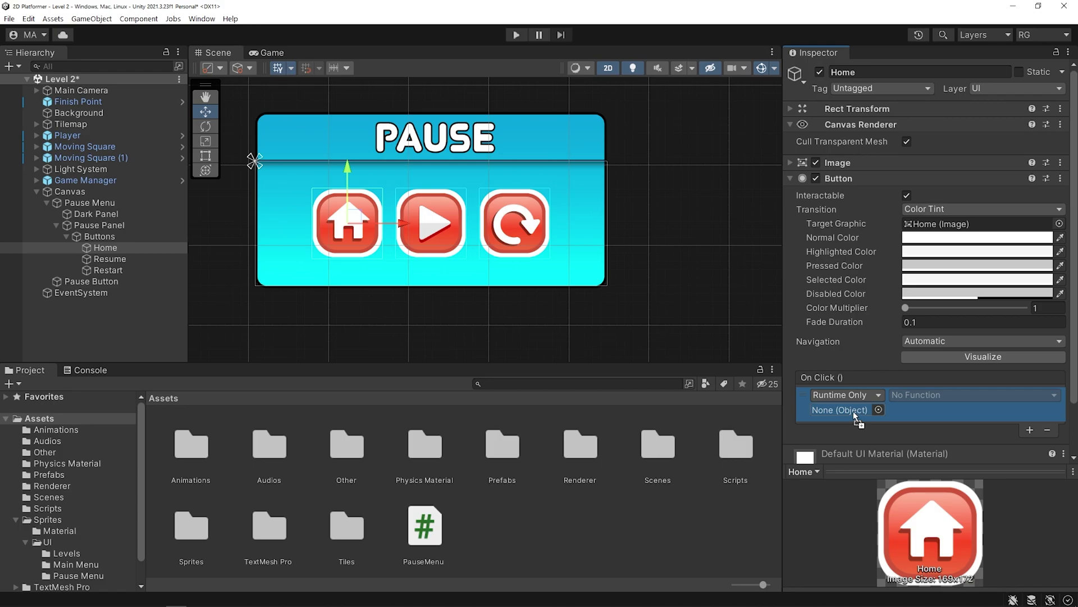
left_click(915, 396)
mouse_move(944, 452)
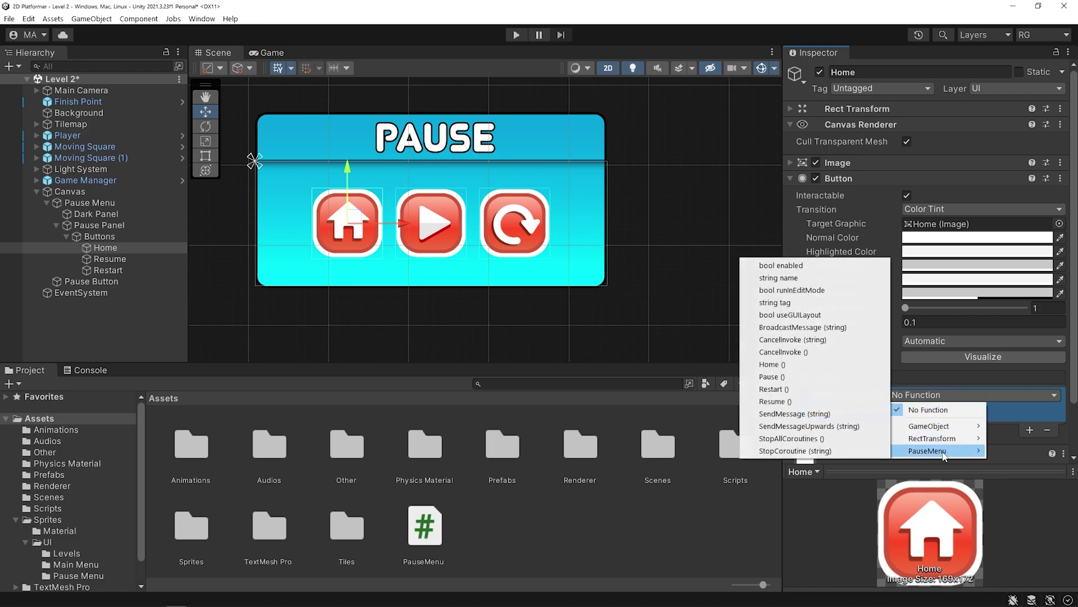
left_click(827, 365)
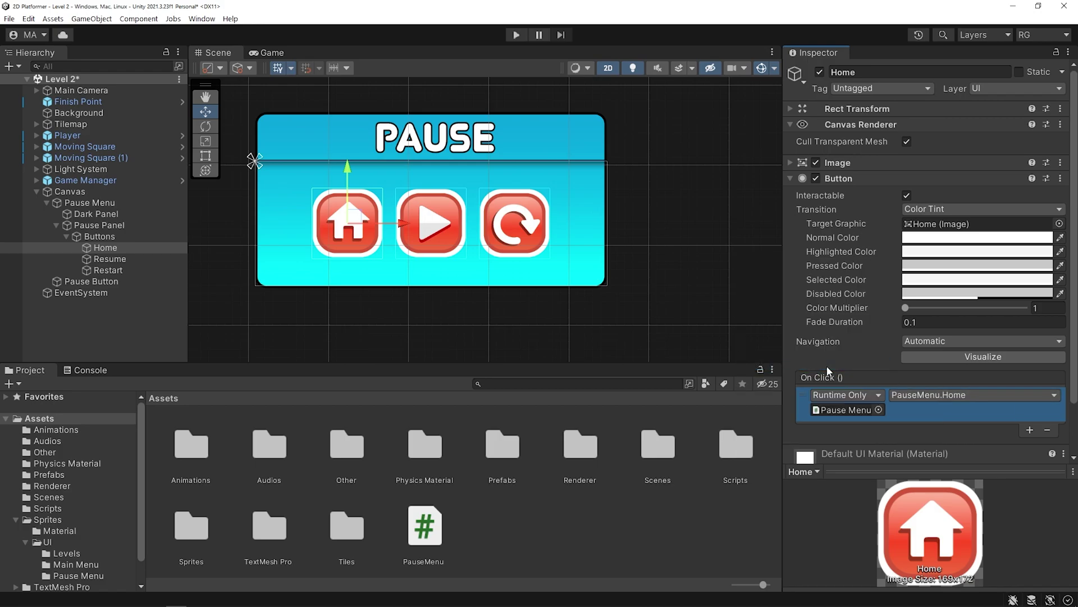
Add an On Click event targeting Pause Menu to both the Resume and Restart buttons
left_click(110, 259)
left_click(118, 271, "ctrl")
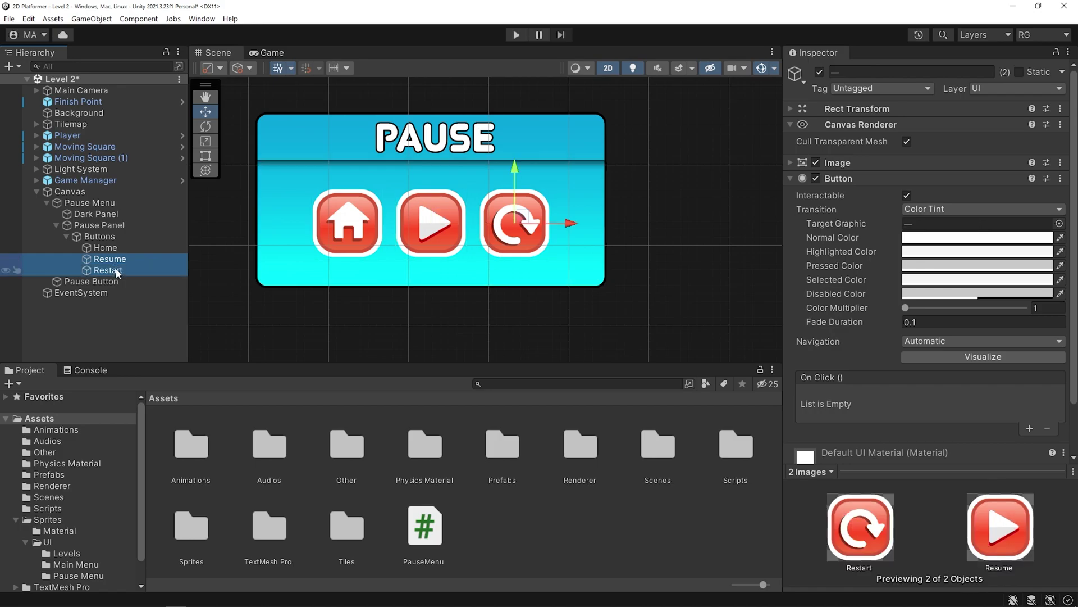
left_click(1029, 429)
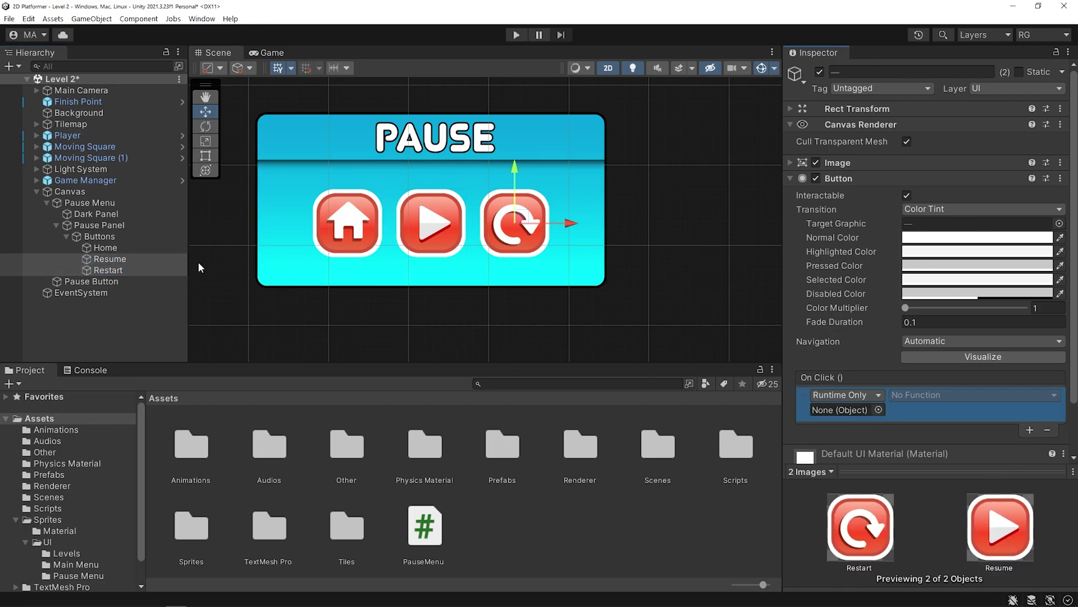
left_click_drag(90, 202, 839, 409)
Set Resume to call PauseMenu.Resume () and Restart to call PauseMenu.Restart ()
left_click(110, 259)
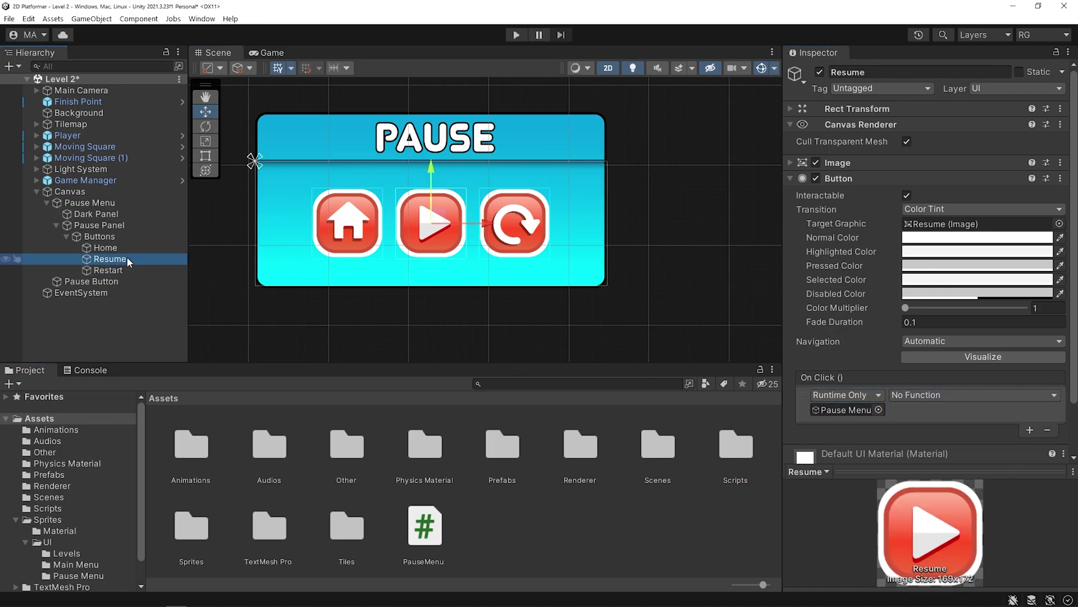
left_click(974, 395)
mouse_move(961, 451)
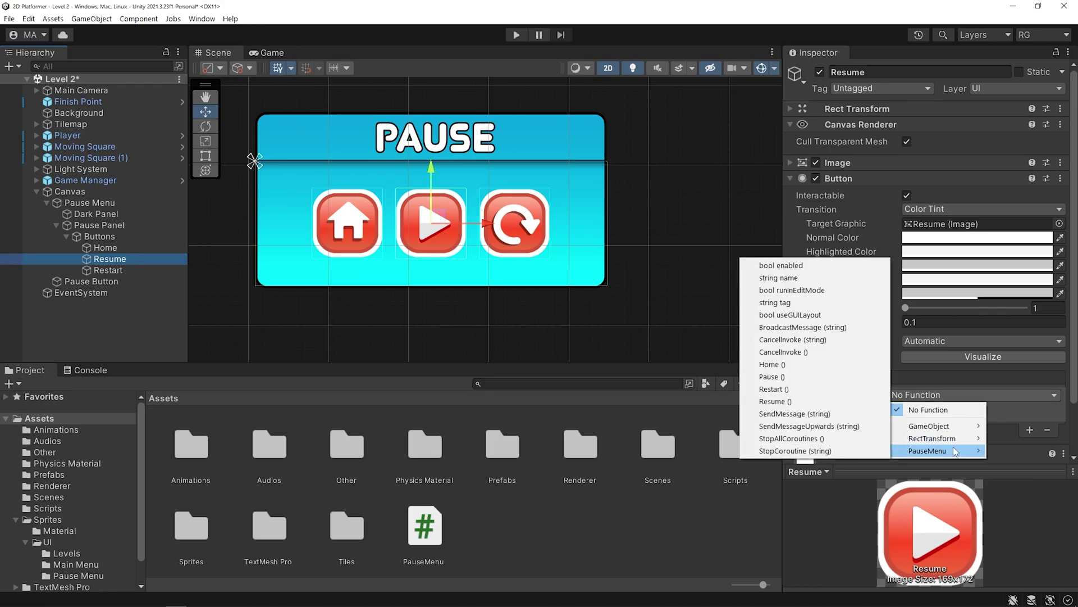
left_click(825, 402)
left_click(136, 271)
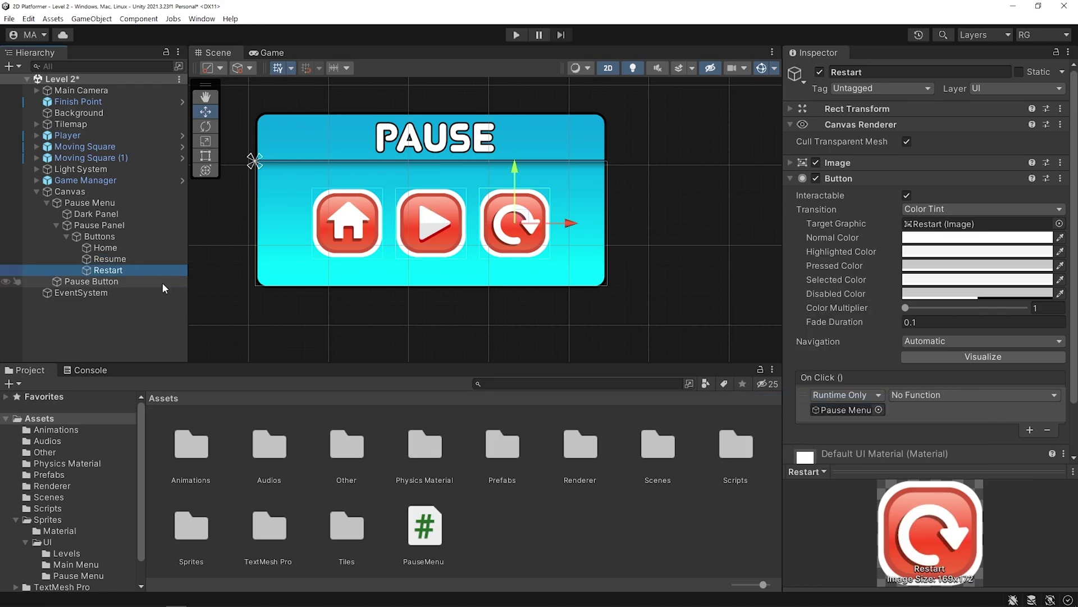
left_click(975, 395)
mouse_move(961, 450)
left_click(830, 393)
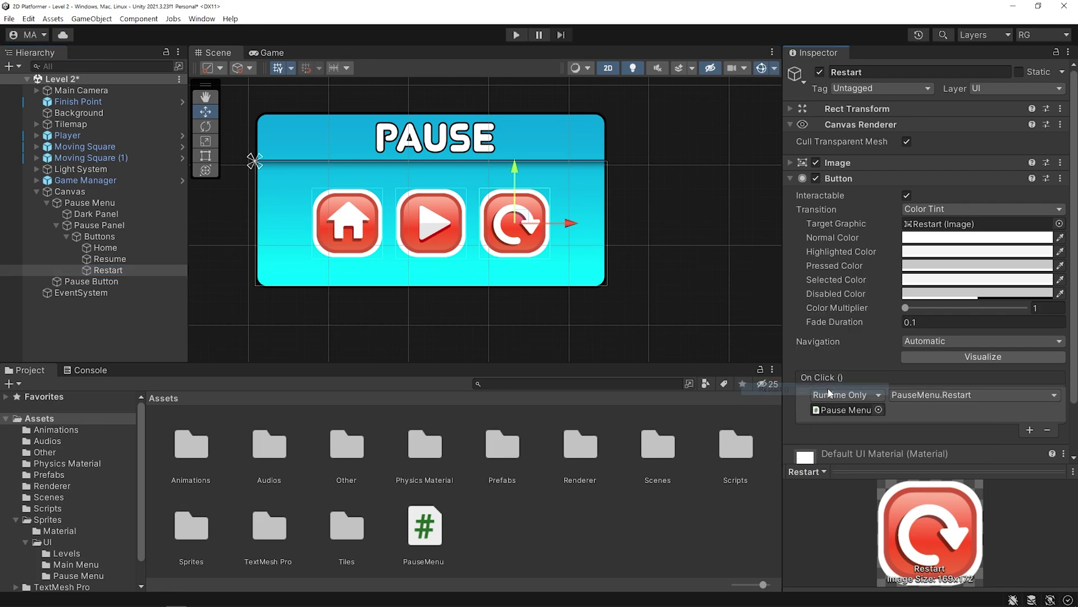
left_click(57, 204)
left_click(268, 52)
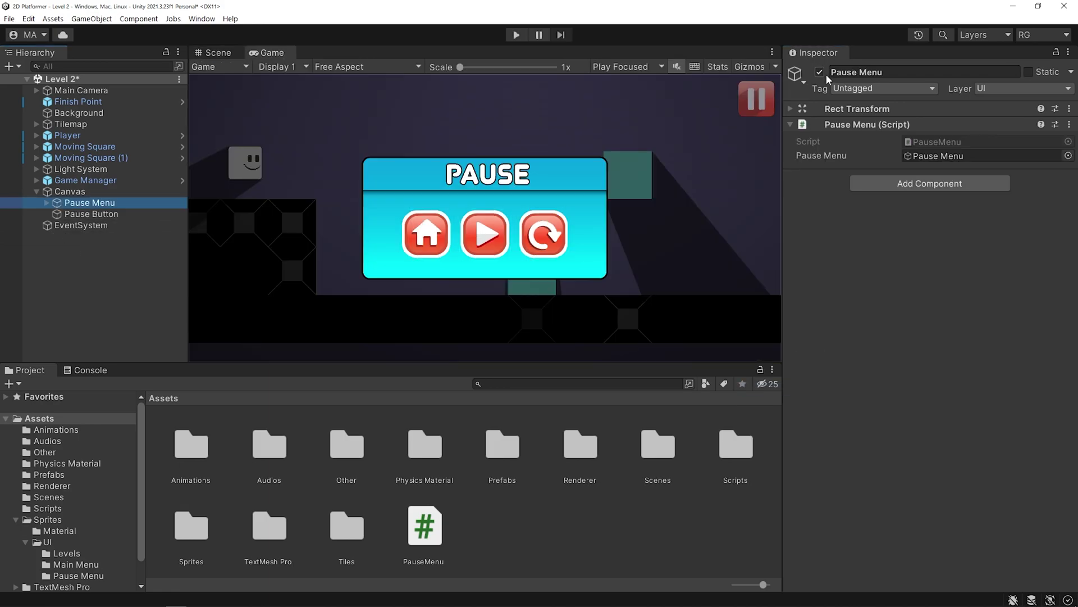
Make the Pause Menu start hidden, then play and test Restart twice from the pause menu
left_click(820, 72)
key("ctrl+p")
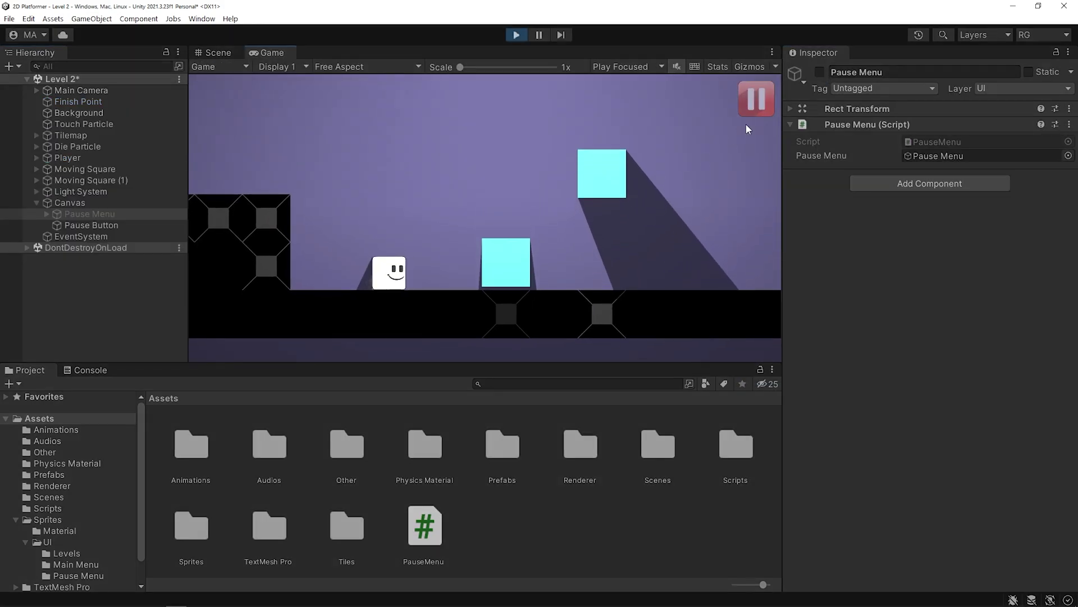
left_click(757, 109)
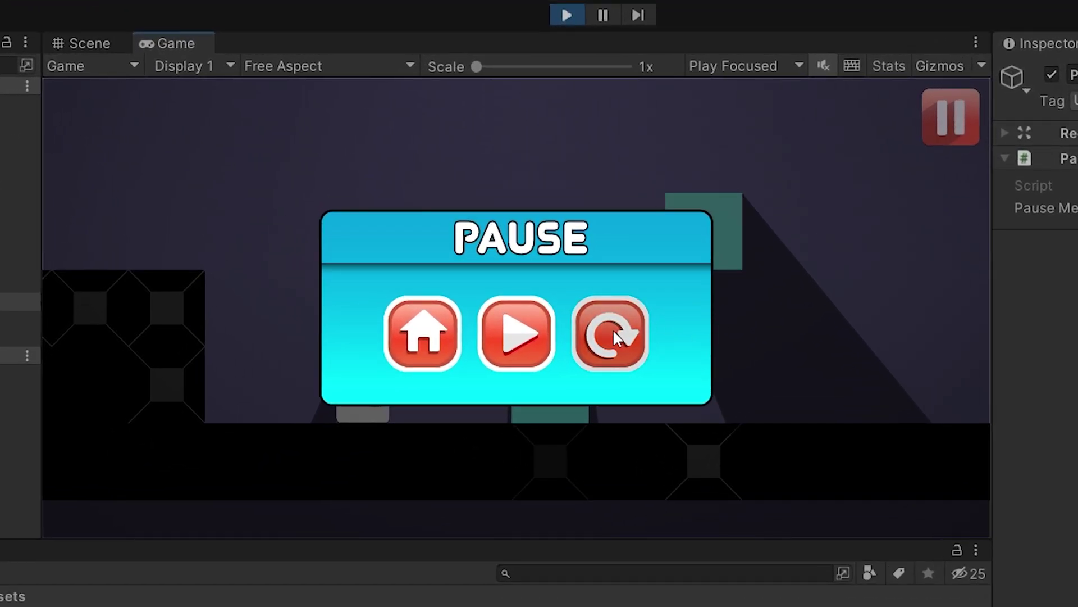
left_click(545, 232)
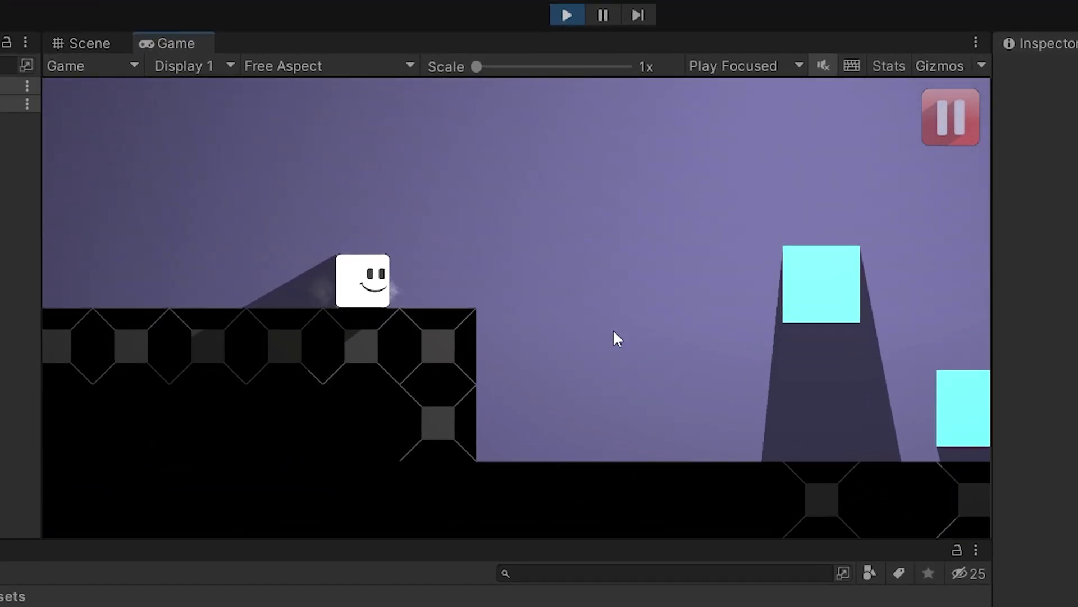
left_click(945, 132)
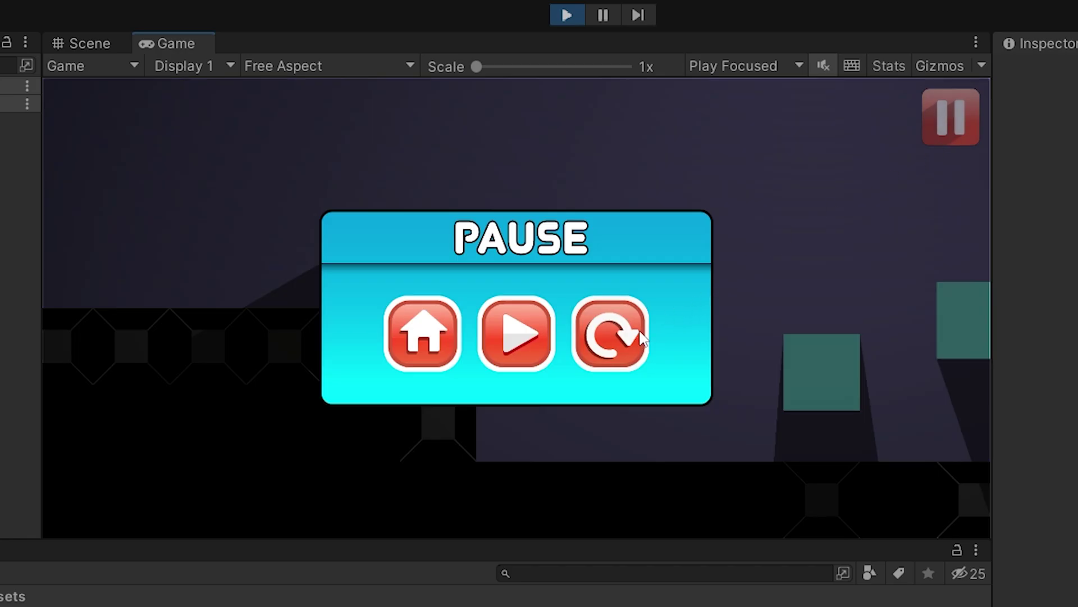
left_click(618, 340)
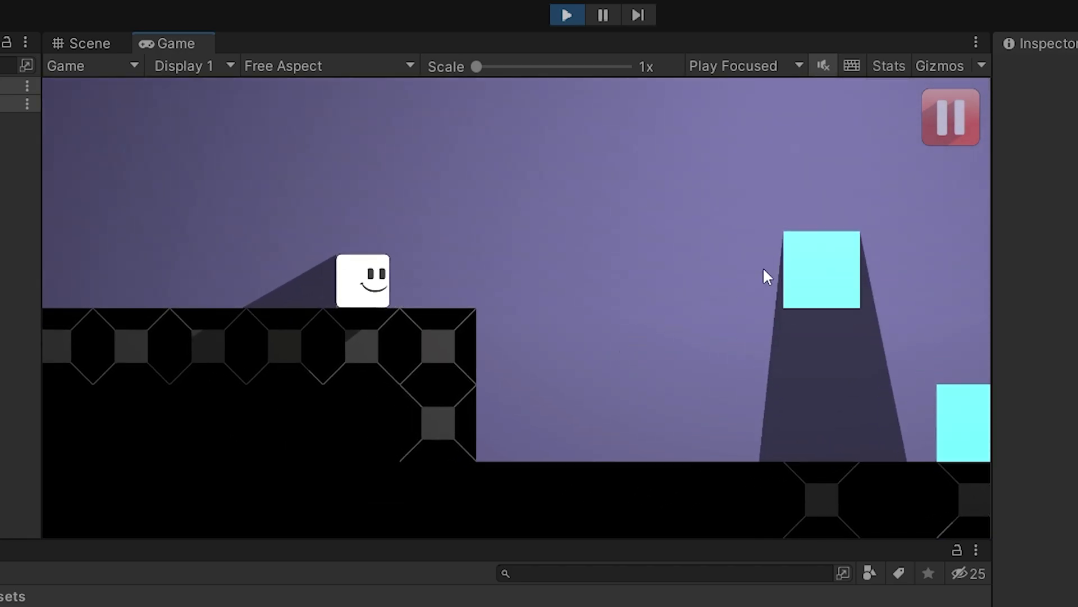
Test pausing and resuming twice, then return to the main menu with Home
left_click(961, 118)
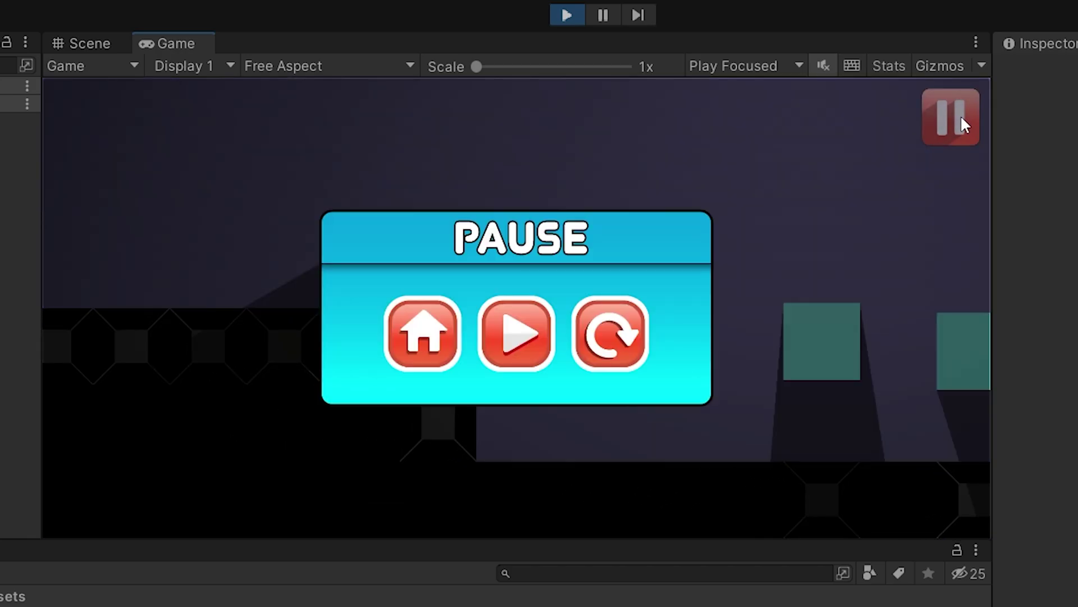
left_click(511, 364)
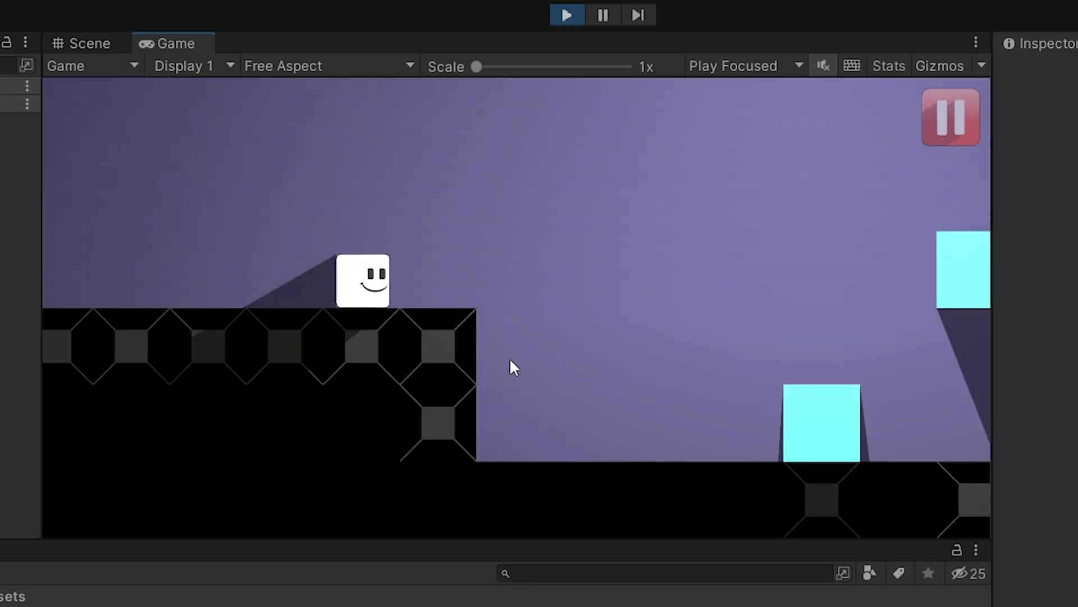
left_click(966, 121)
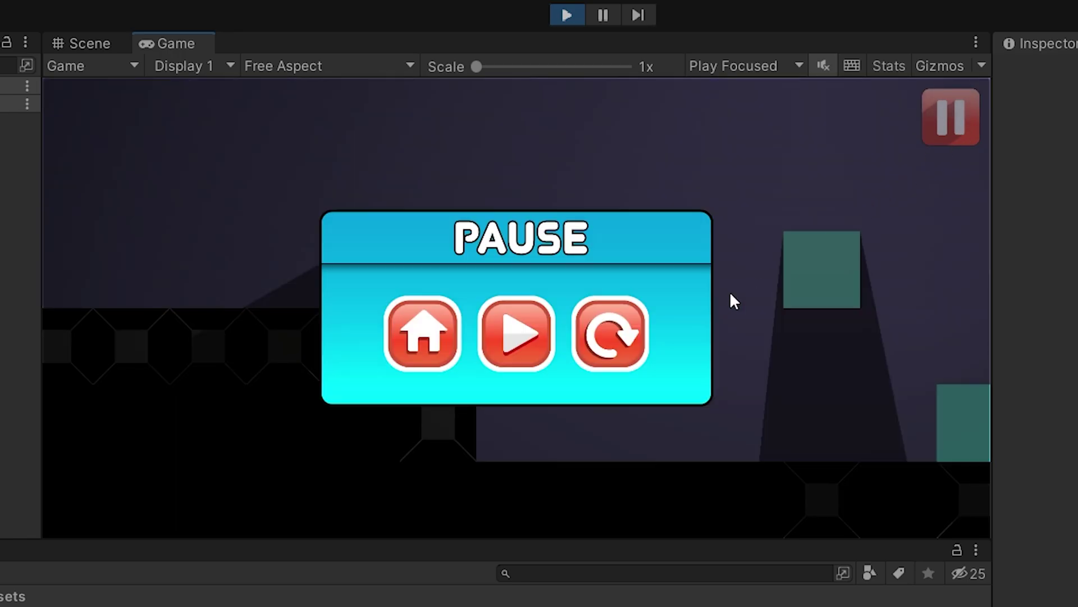
left_click(512, 331)
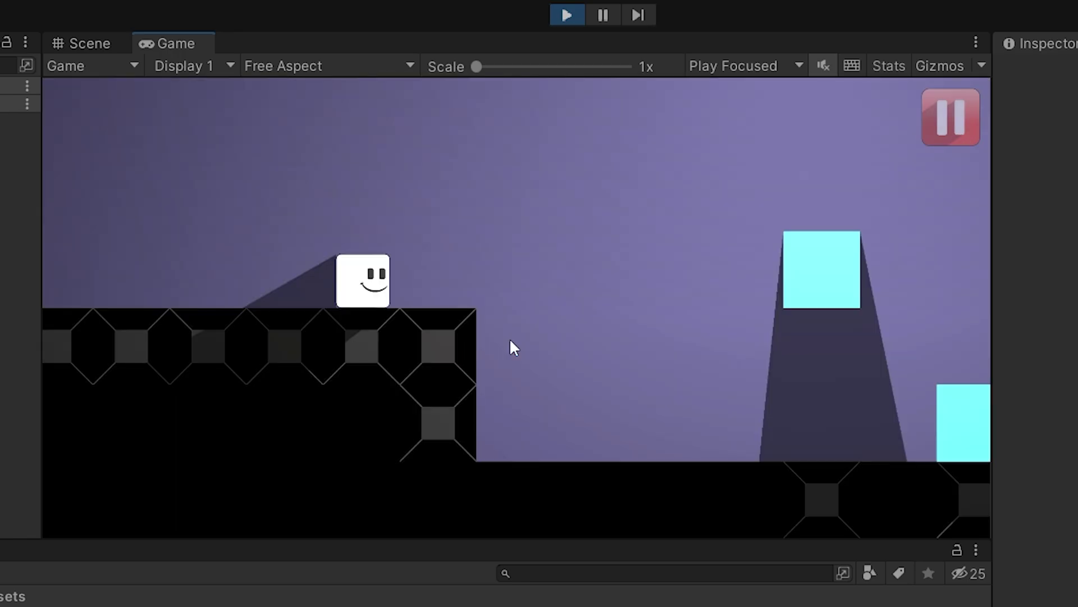
left_click(973, 128)
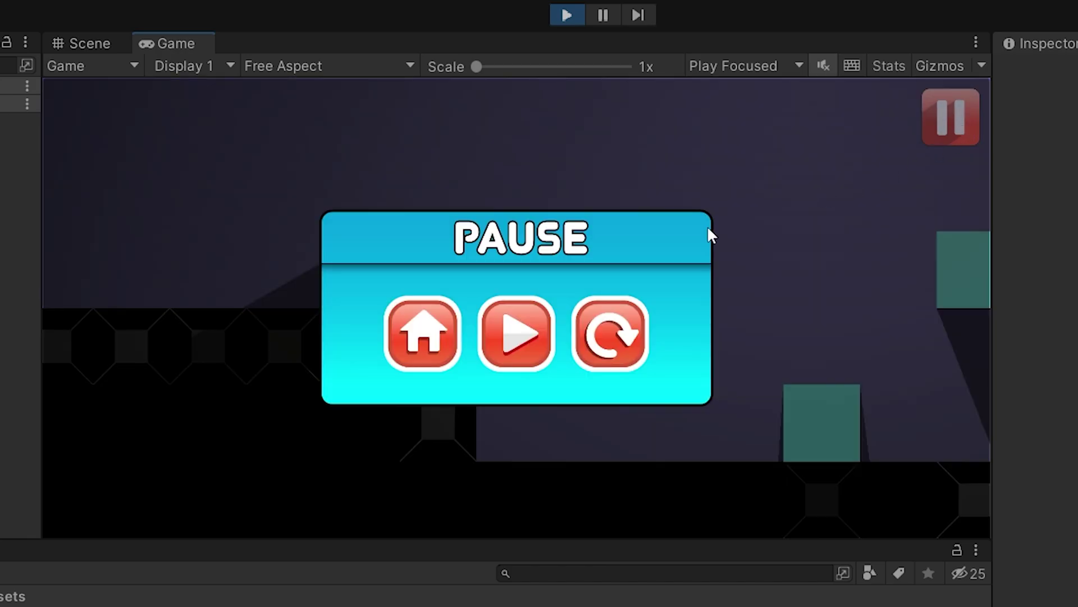
left_click(422, 343)
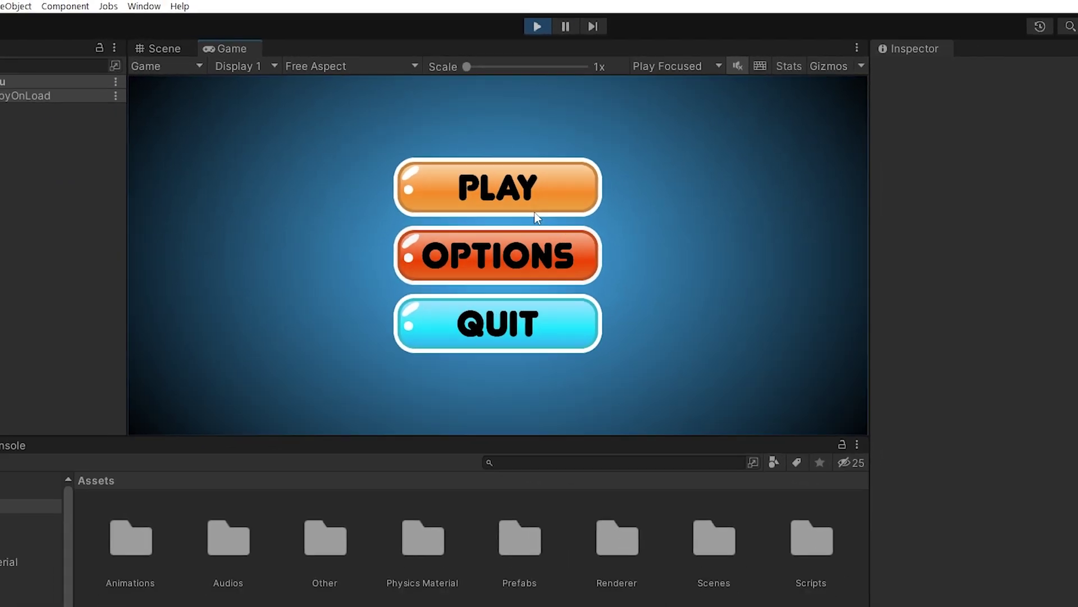
Load Level 2 from level selection, pause and resume it, then stop play mode
left_click(579, 221)
left_click(484, 212)
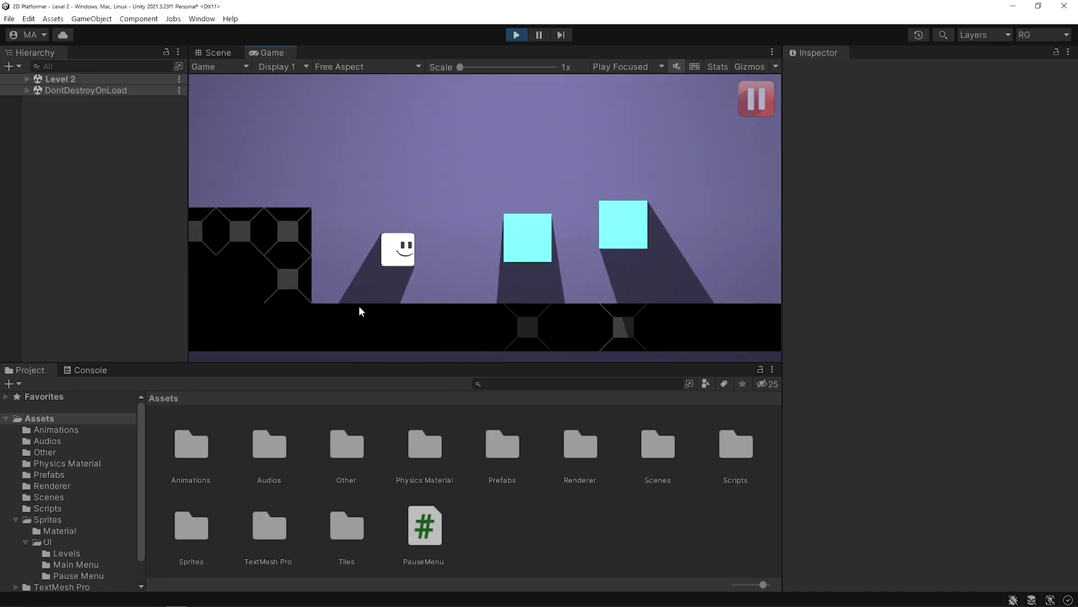
left_click(765, 97)
left_click(493, 242)
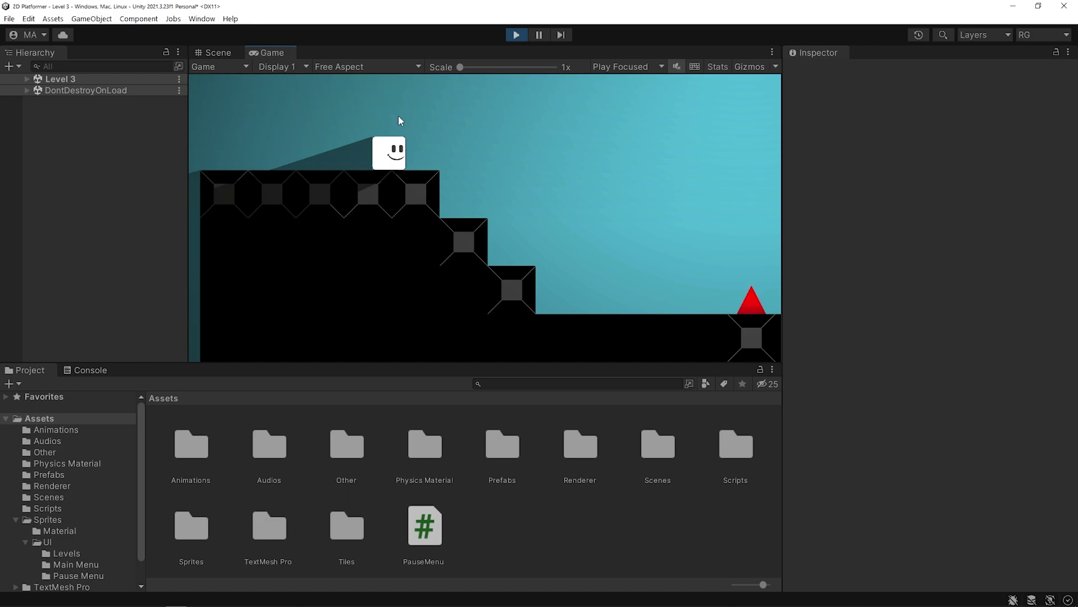
left_click(516, 35)
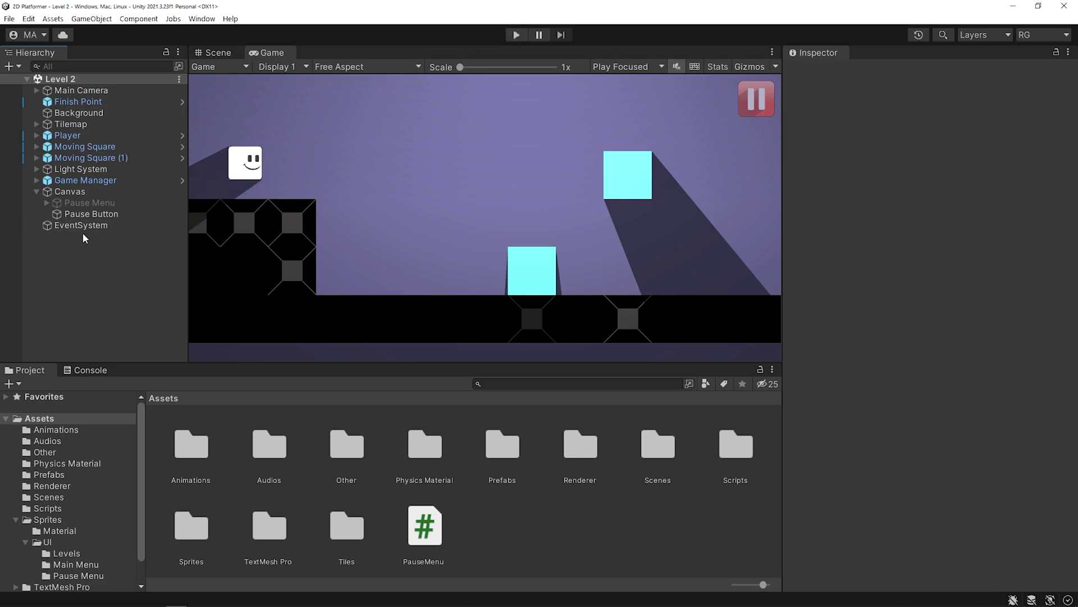
Move EventSystem inside the Canvas and save the Canvas as a prefab in Prefabs
left_click_drag(78, 225, 81, 194)
left_click(90, 268)
double_click(502, 445)
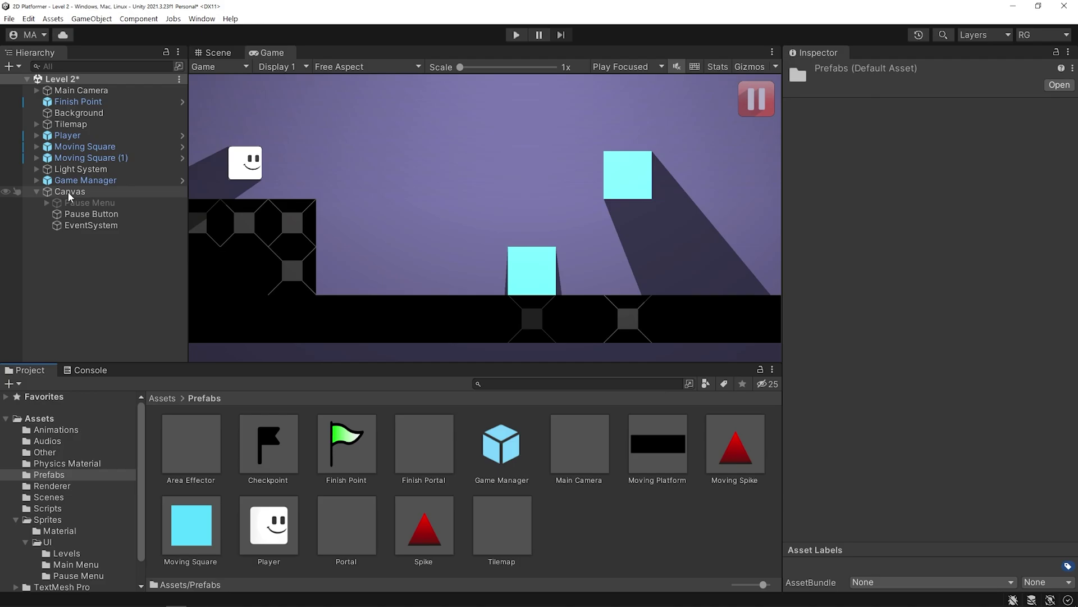
left_click_drag(69, 191, 274, 311)
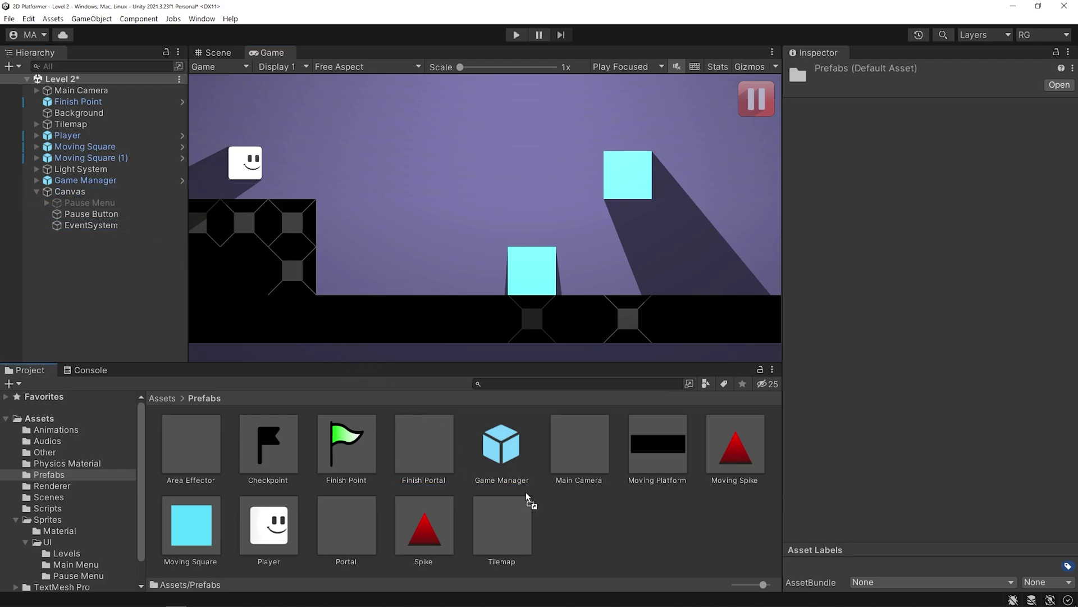
left_click_drag(578, 530, 578, 531)
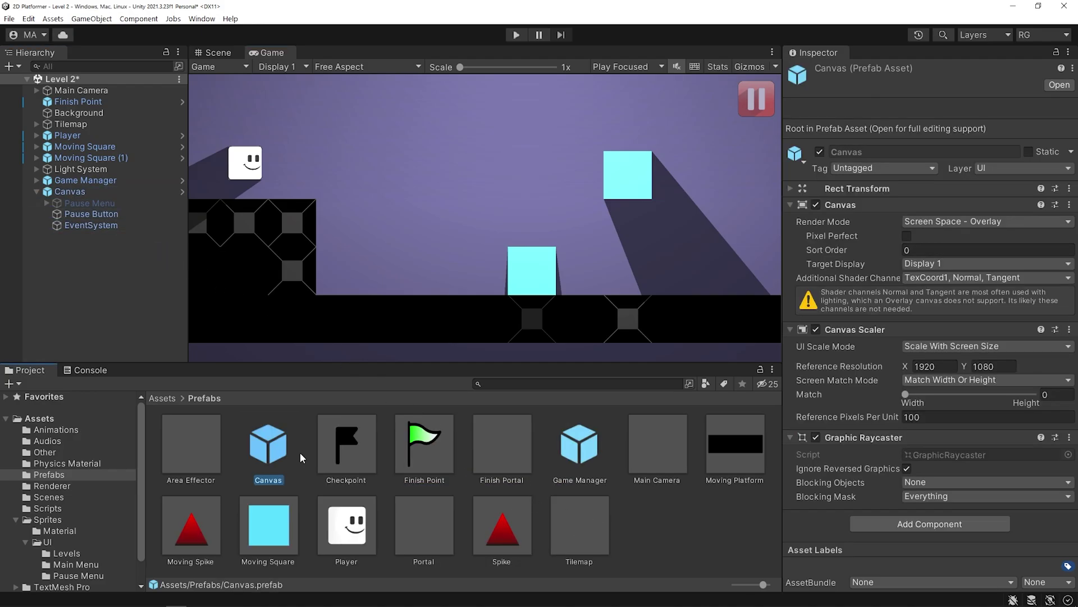
Save the Level 2 scene and open the Level 1 scene
key("ctrl+s")
left_click(49, 497)
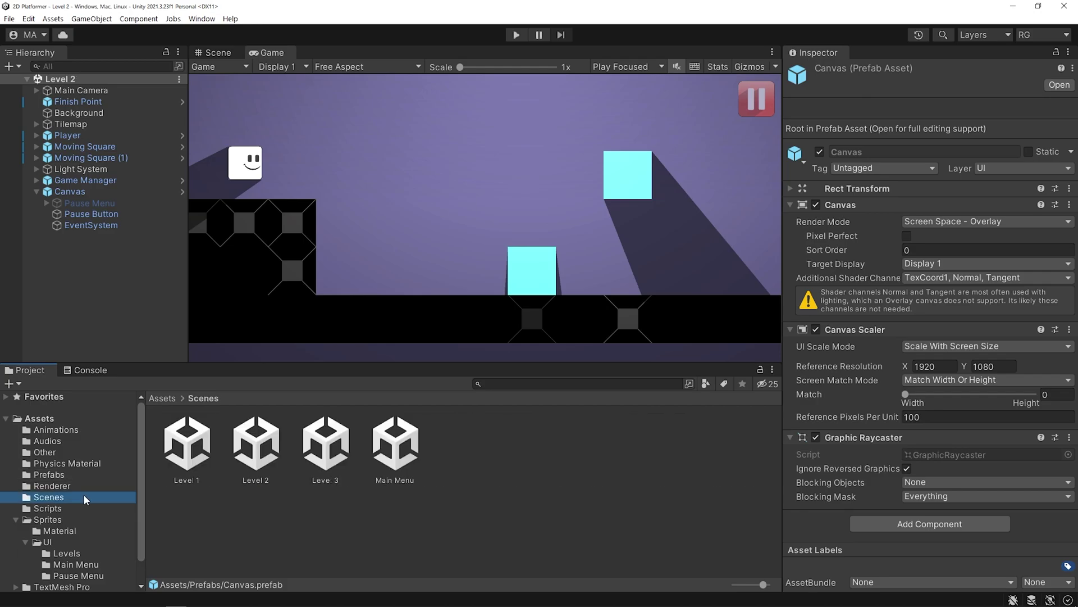
double_click(203, 459)
left_click(49, 474)
Add the Canvas prefab to Level 1, save it, then open Level 3 and add the prefab there
left_click_drag(267, 445, 70, 192)
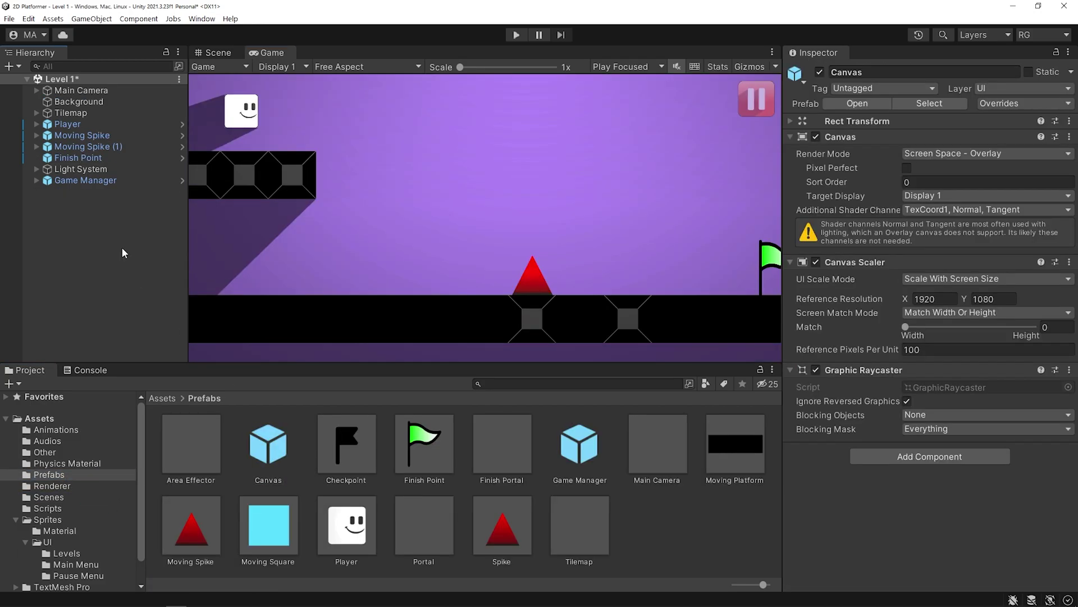
left_click(61, 498)
double_click(326, 462)
left_click(560, 332)
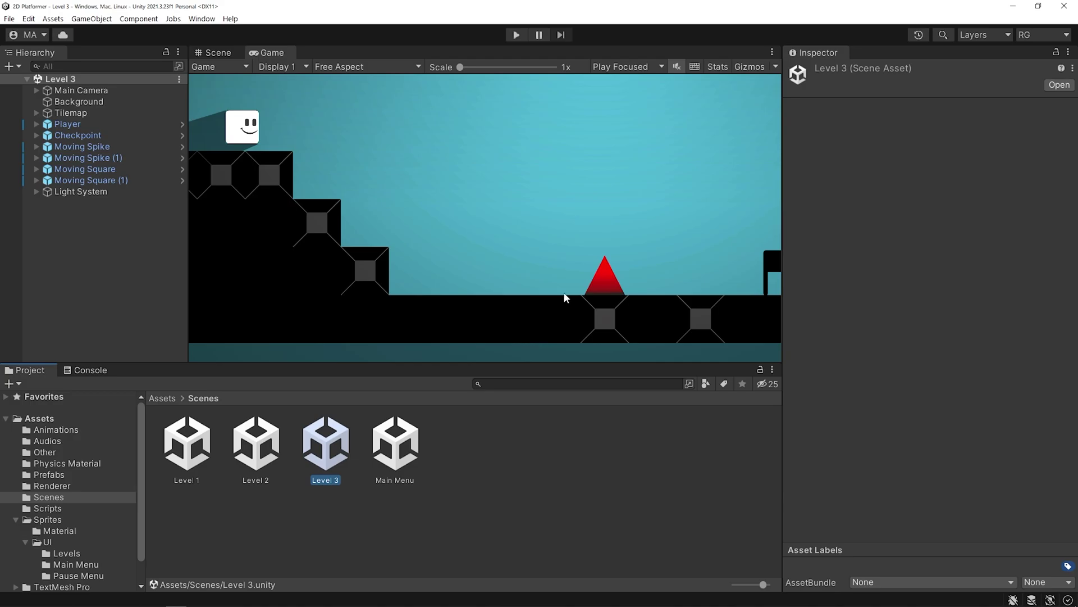
left_click(49, 474)
left_click_drag(268, 445, 118, 264)
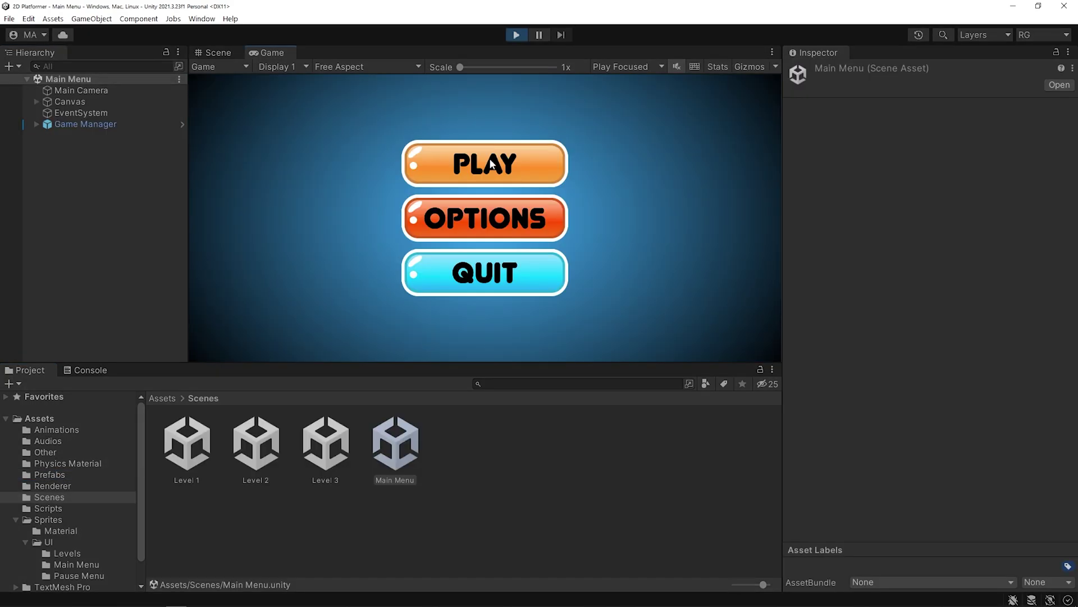
Play from the main menu, load Level 1 and run the player through to the flag
left_click(484, 163)
left_click(423, 210)
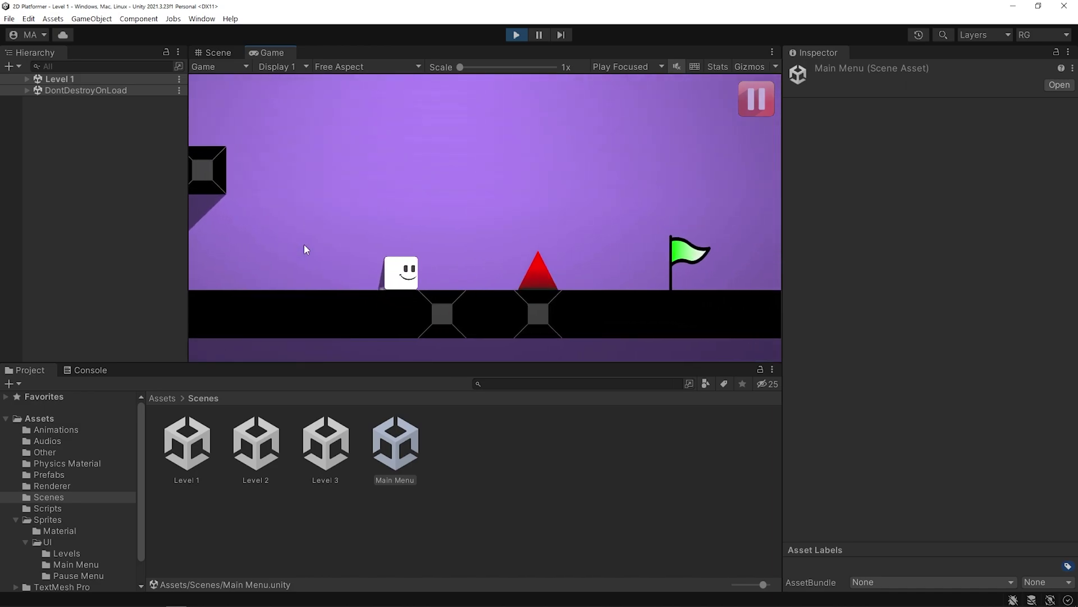
key("space")
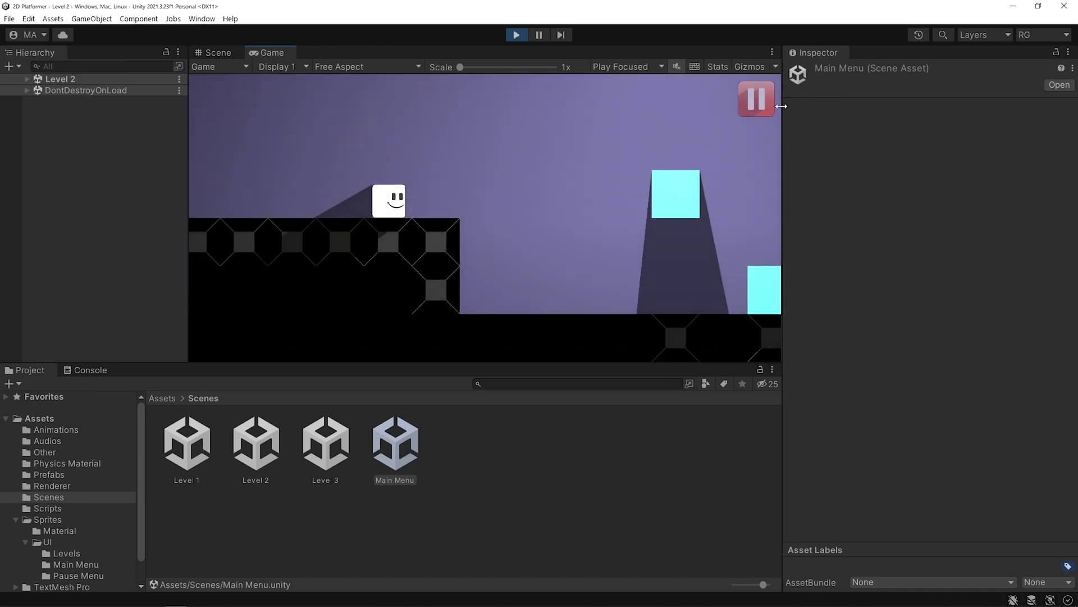